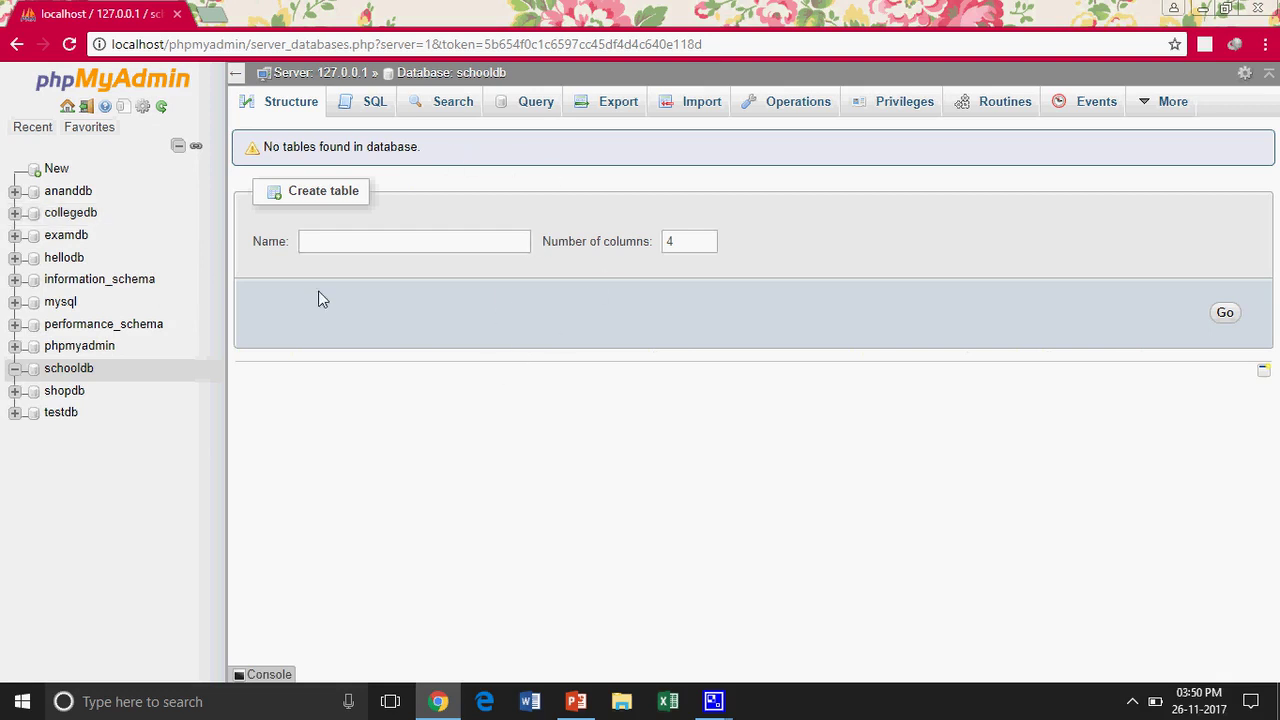
In schooldb, name a new table emptbl with 3 columns and submit it
left_click(76, 238)
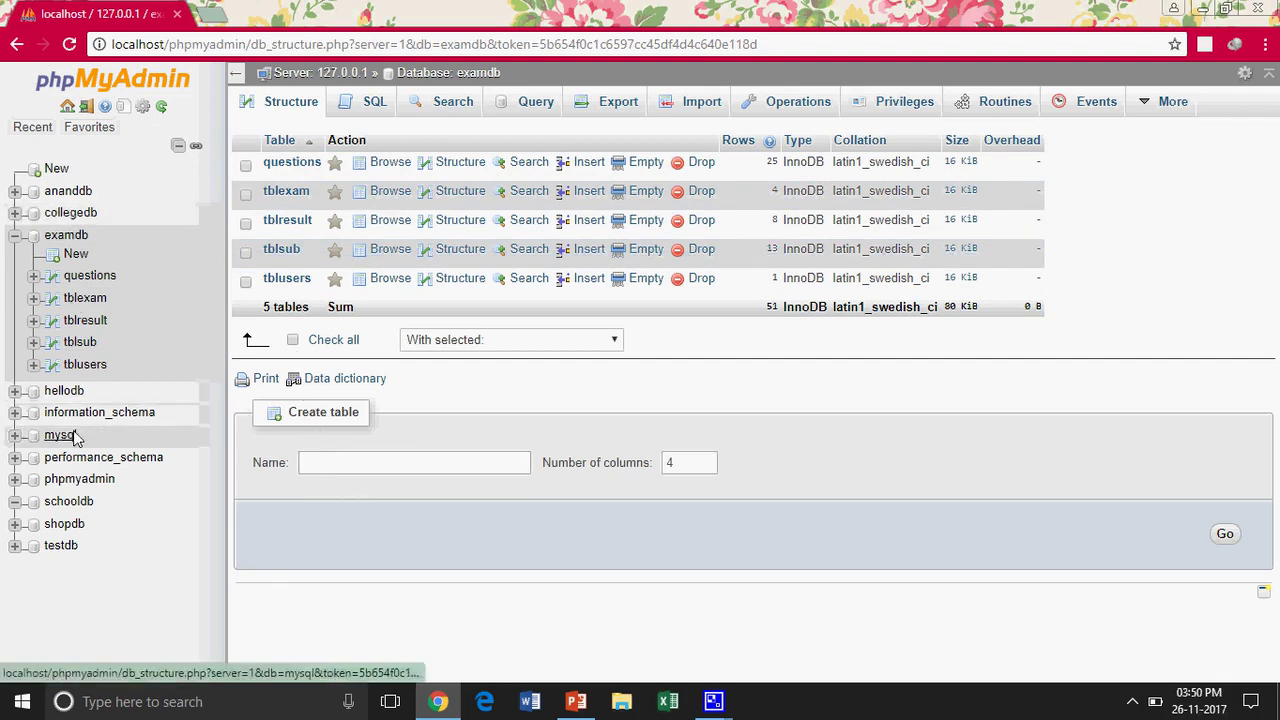
left_click(72, 501)
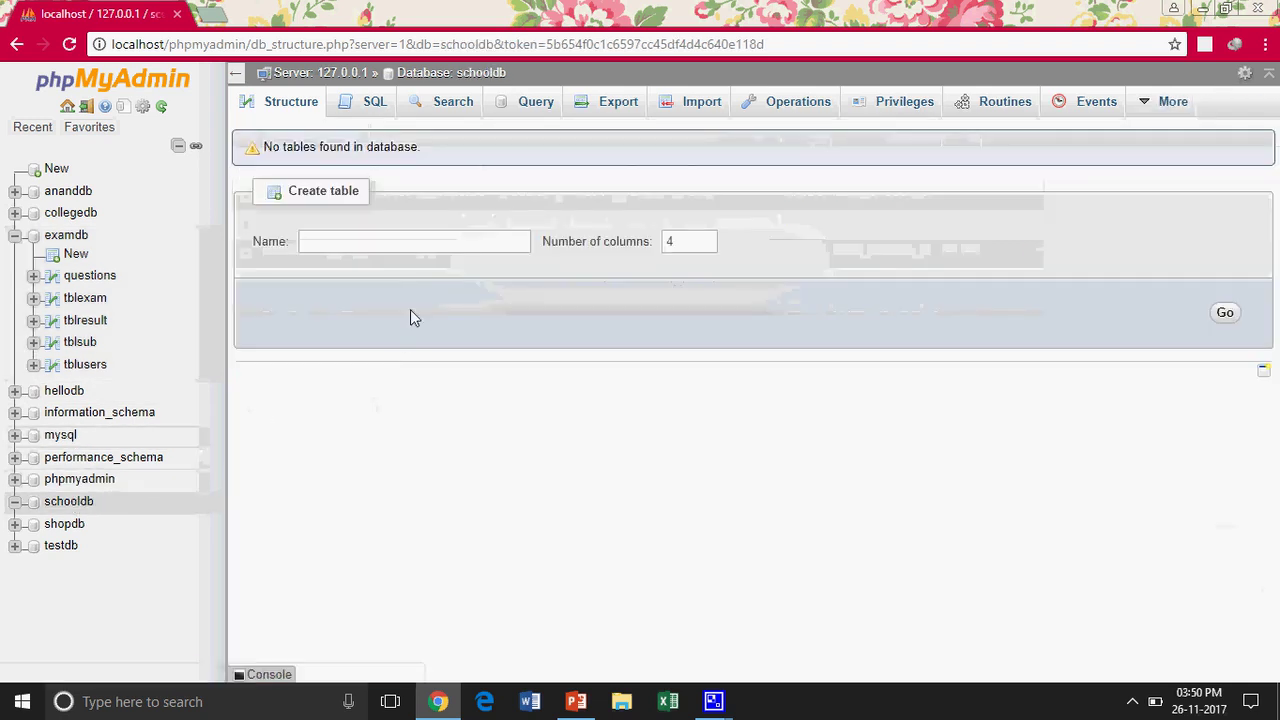
left_click(371, 246)
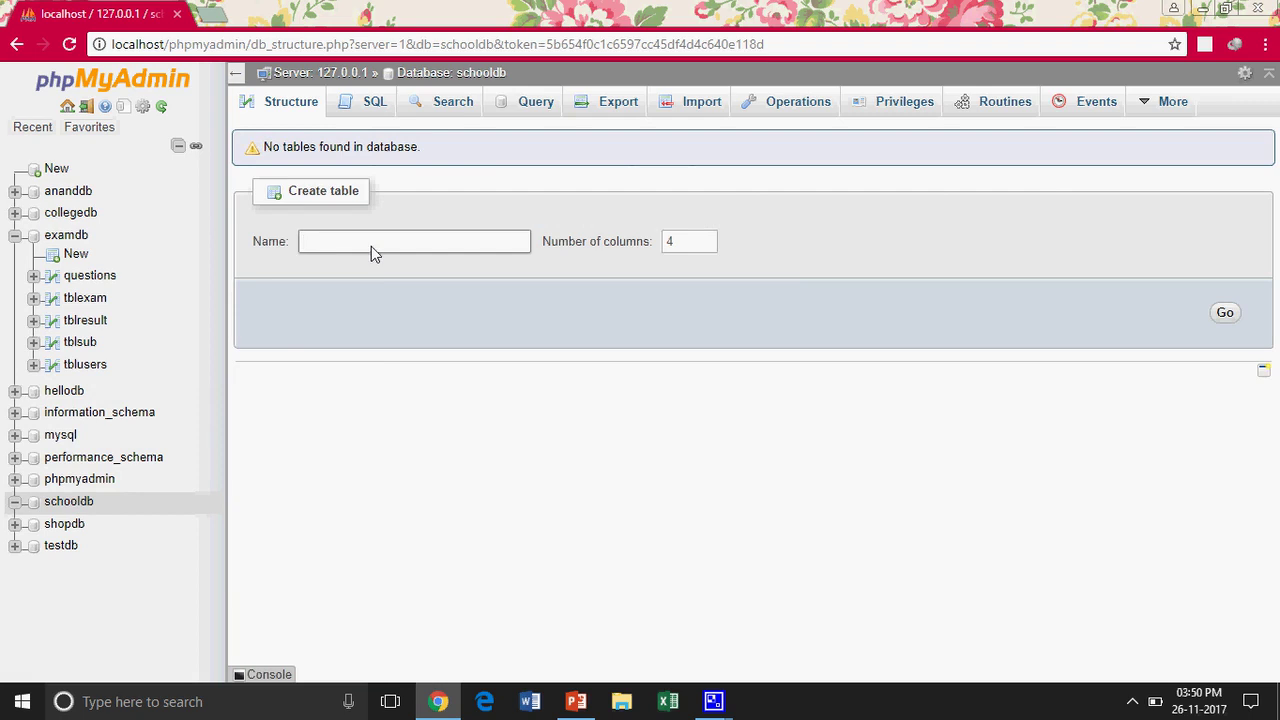
type("student")
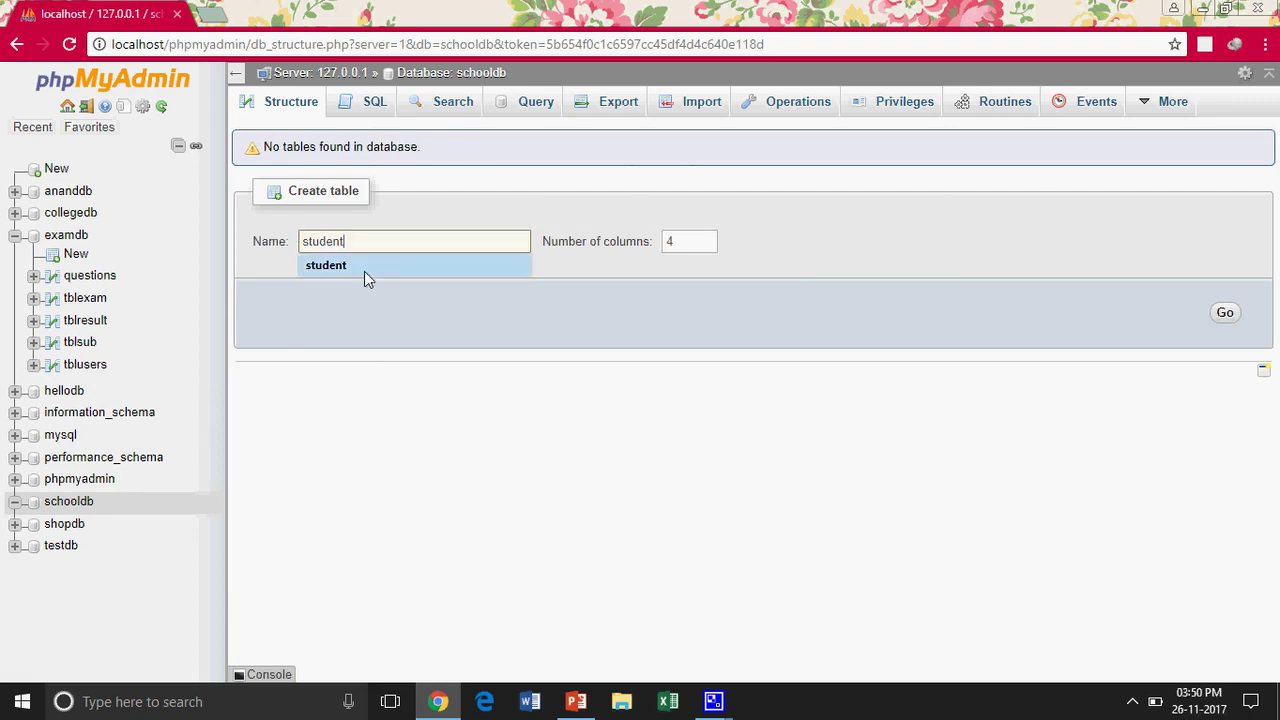
left_click_drag(360, 245, 284, 251)
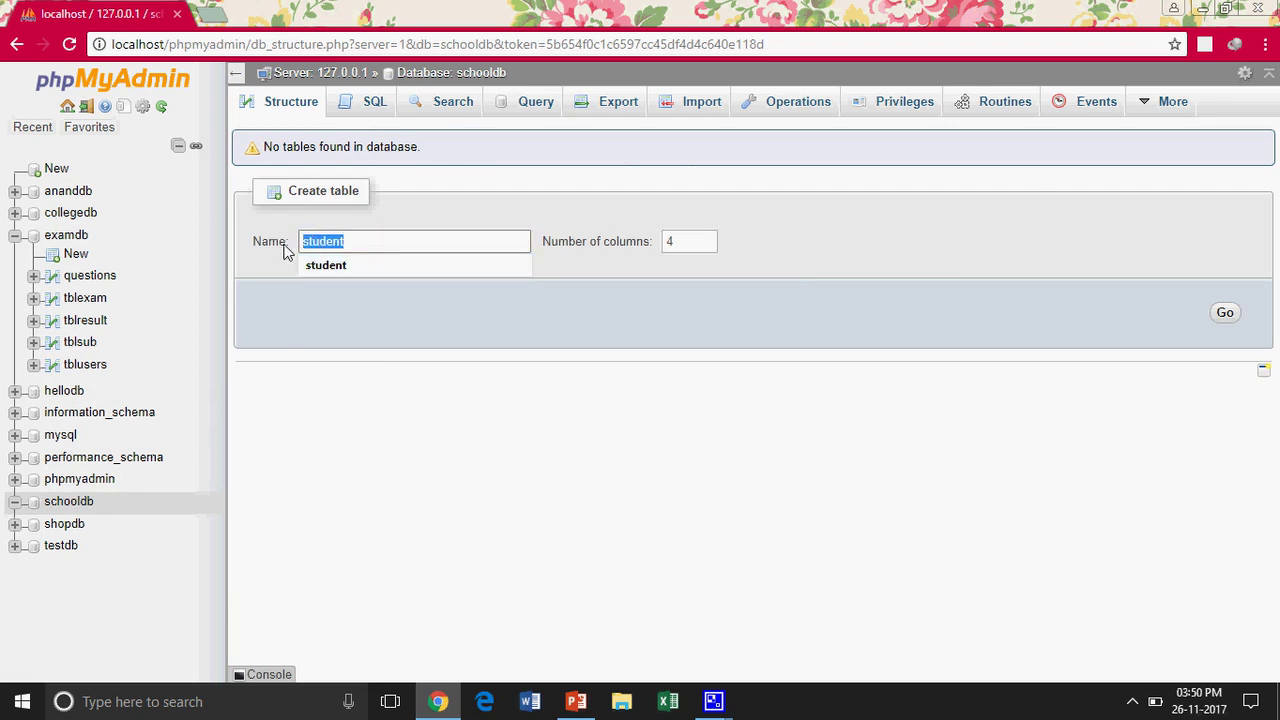
type("emp")
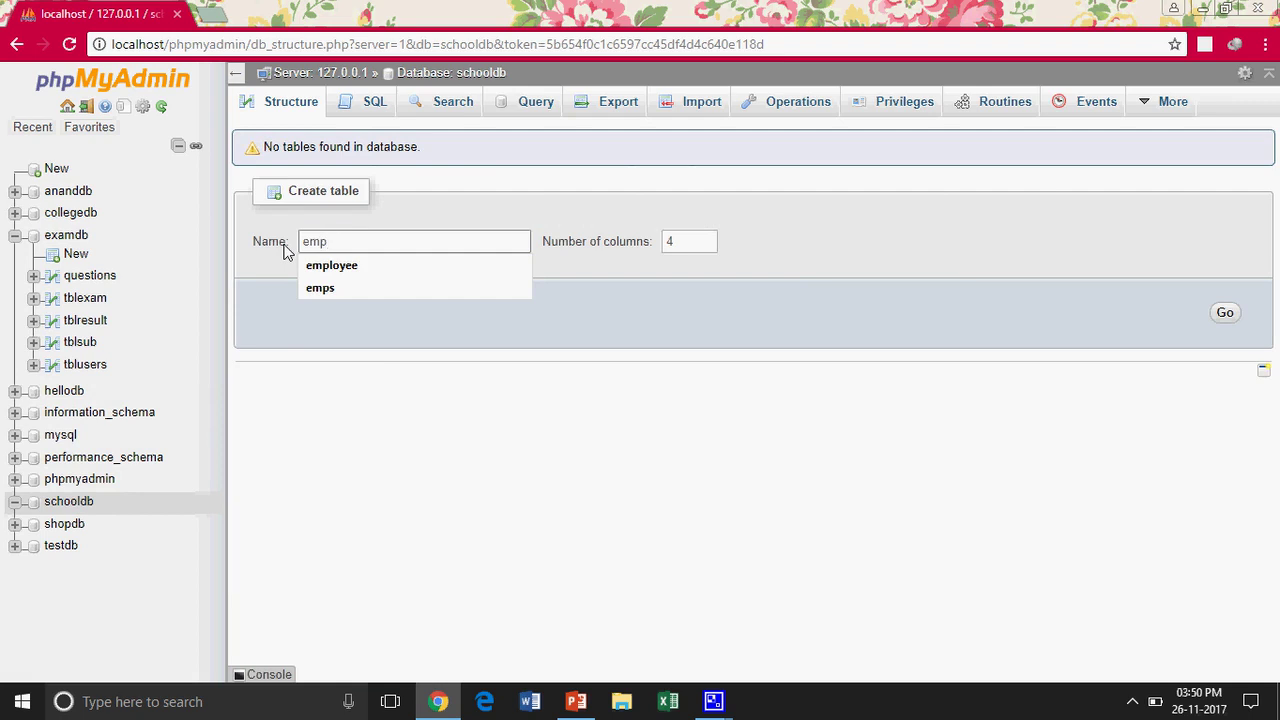
type("tbl")
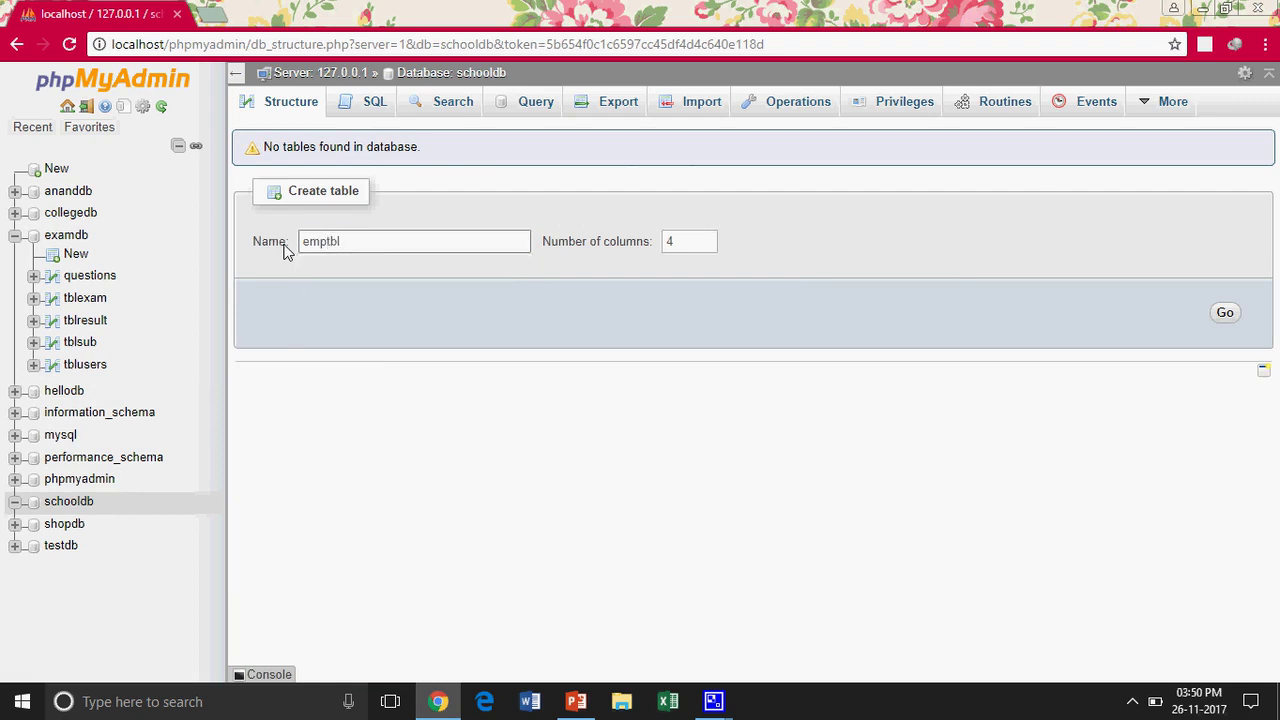
left_click(707, 246)
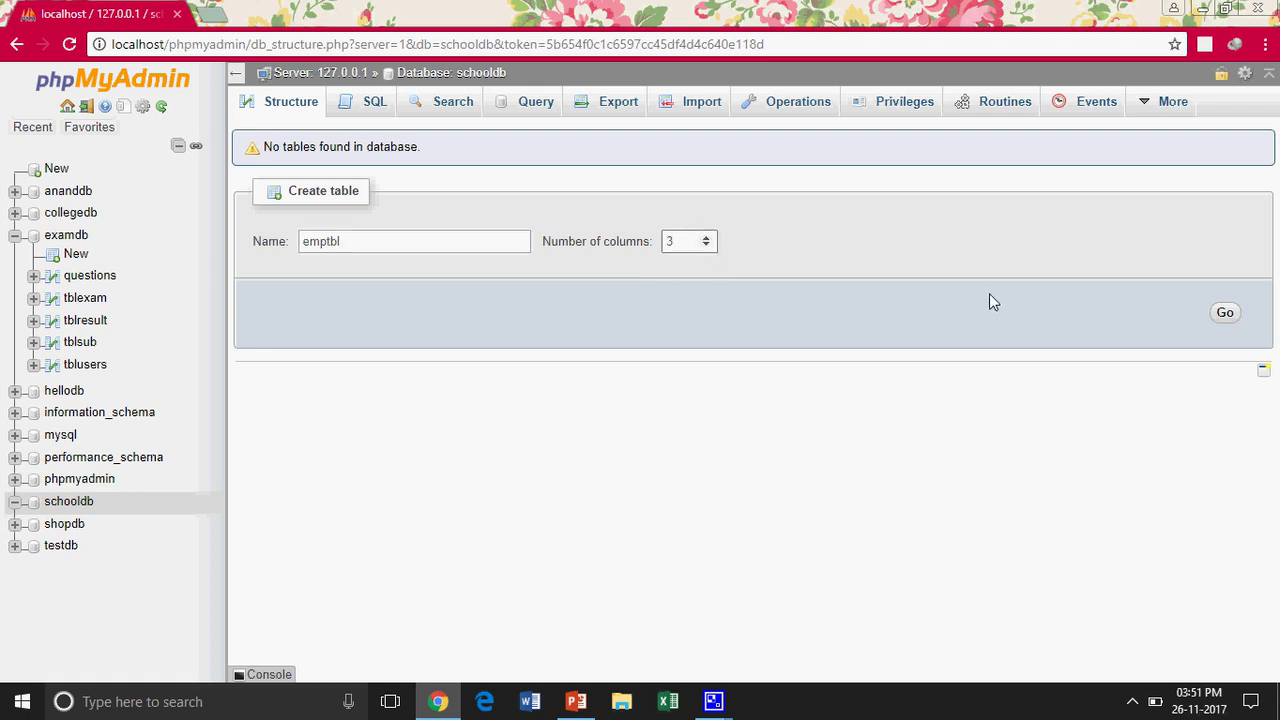
left_click(1220, 312)
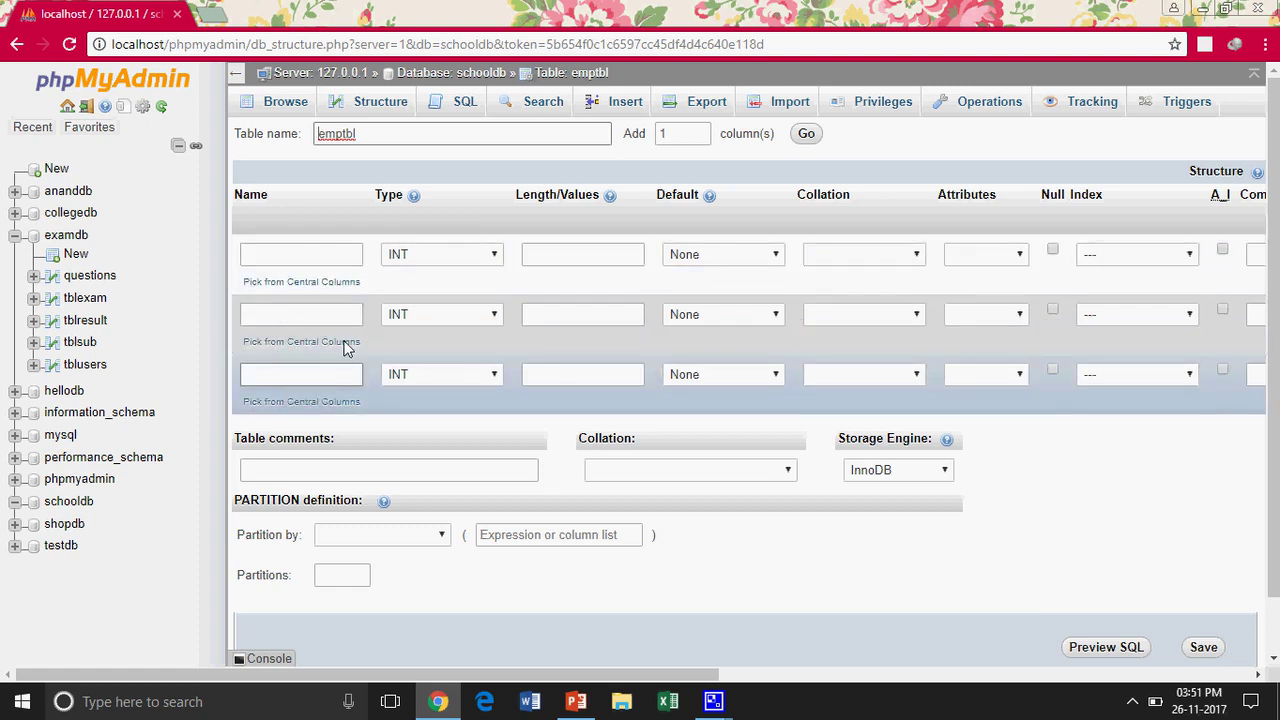
Name the three columns empid, ename and city
left_click(287, 258)
type("empid")
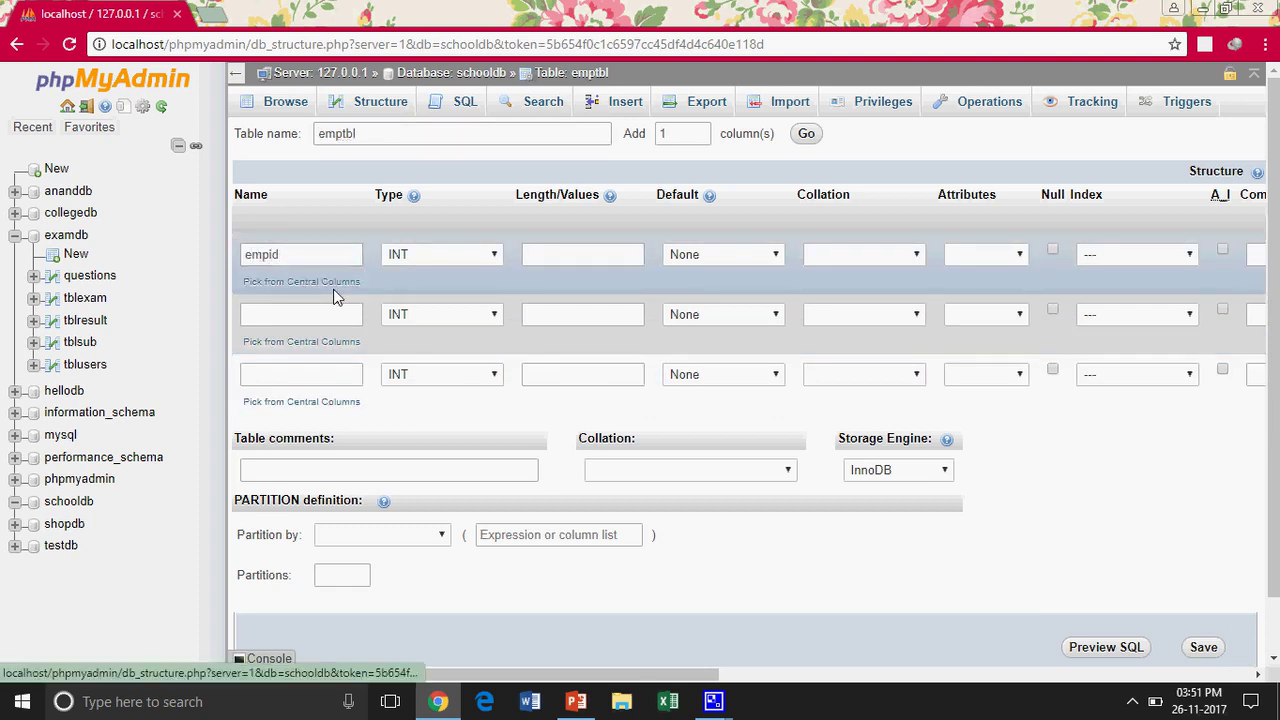
left_click(331, 316)
type("ename")
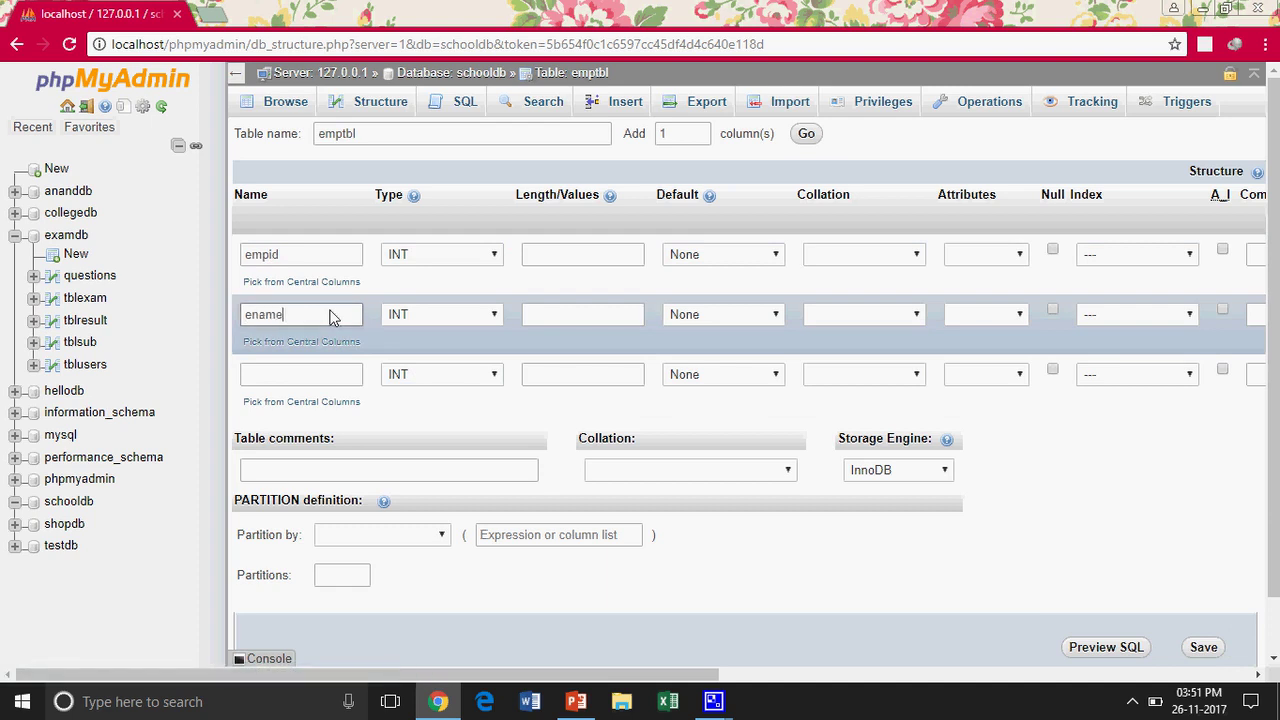
left_click(307, 371)
type("city")
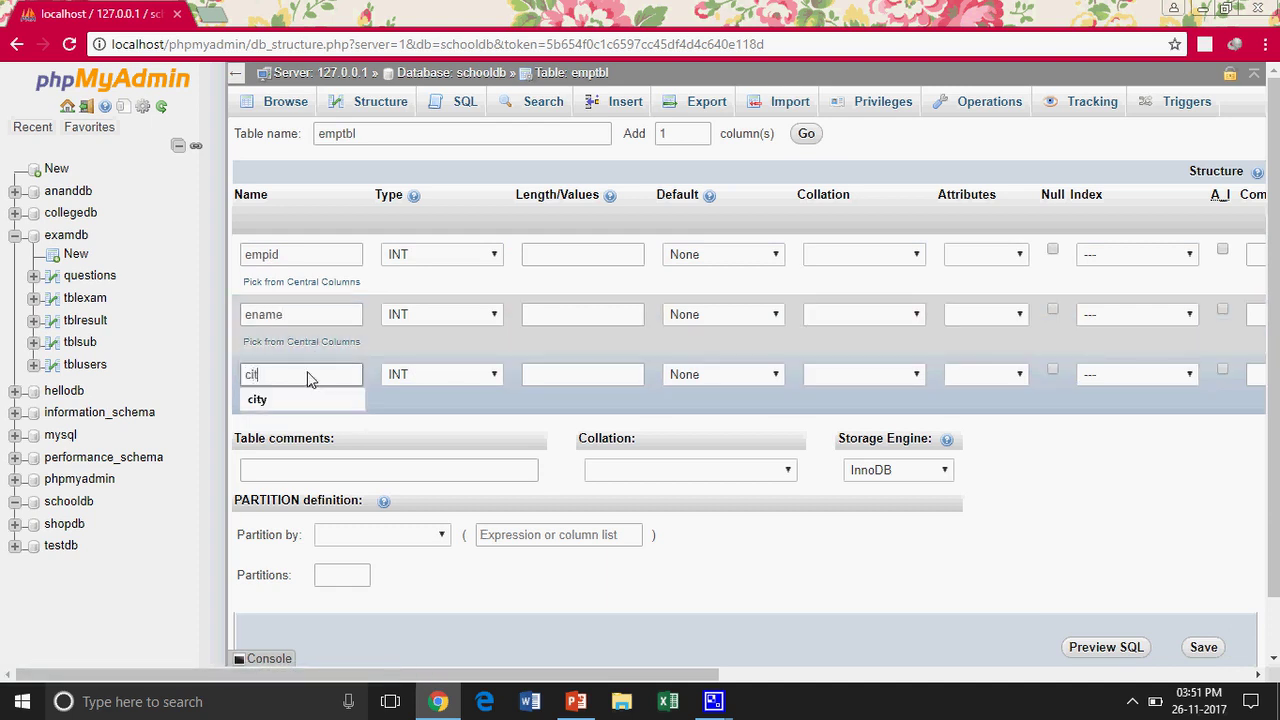
Keep empid as INT and set ename and city to VARCHAR
left_click(447, 263)
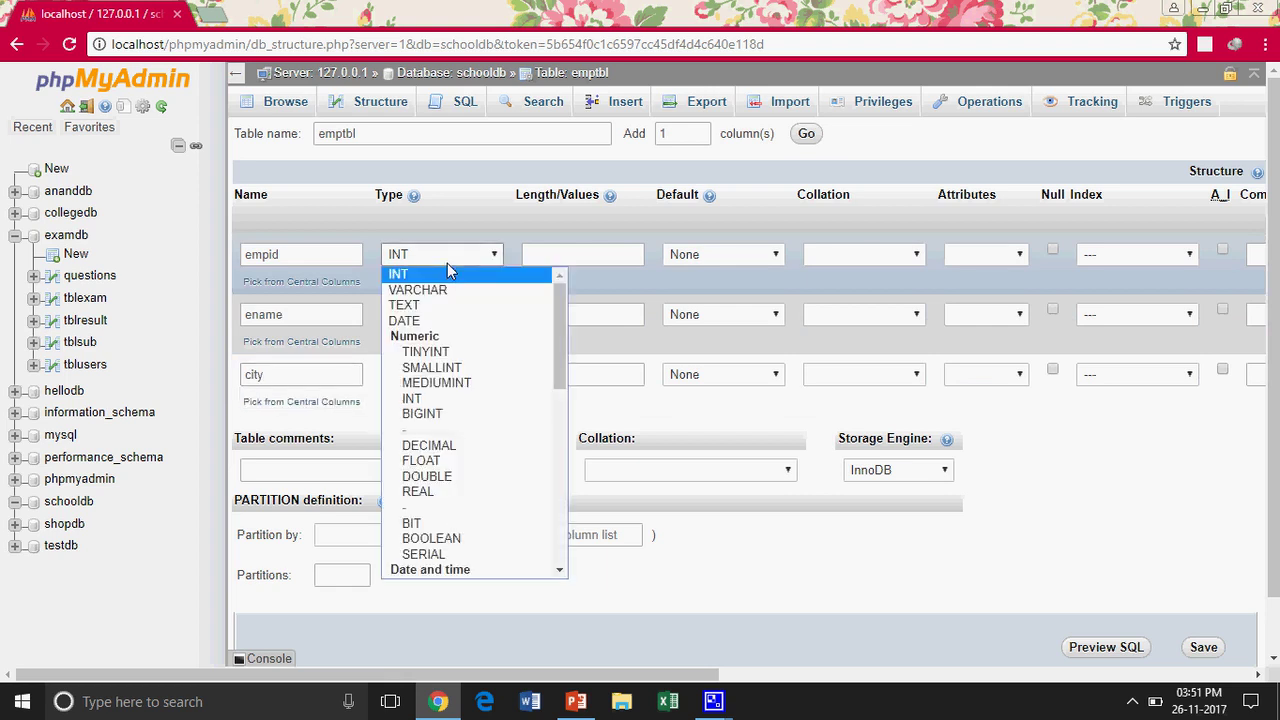
left_click(396, 256)
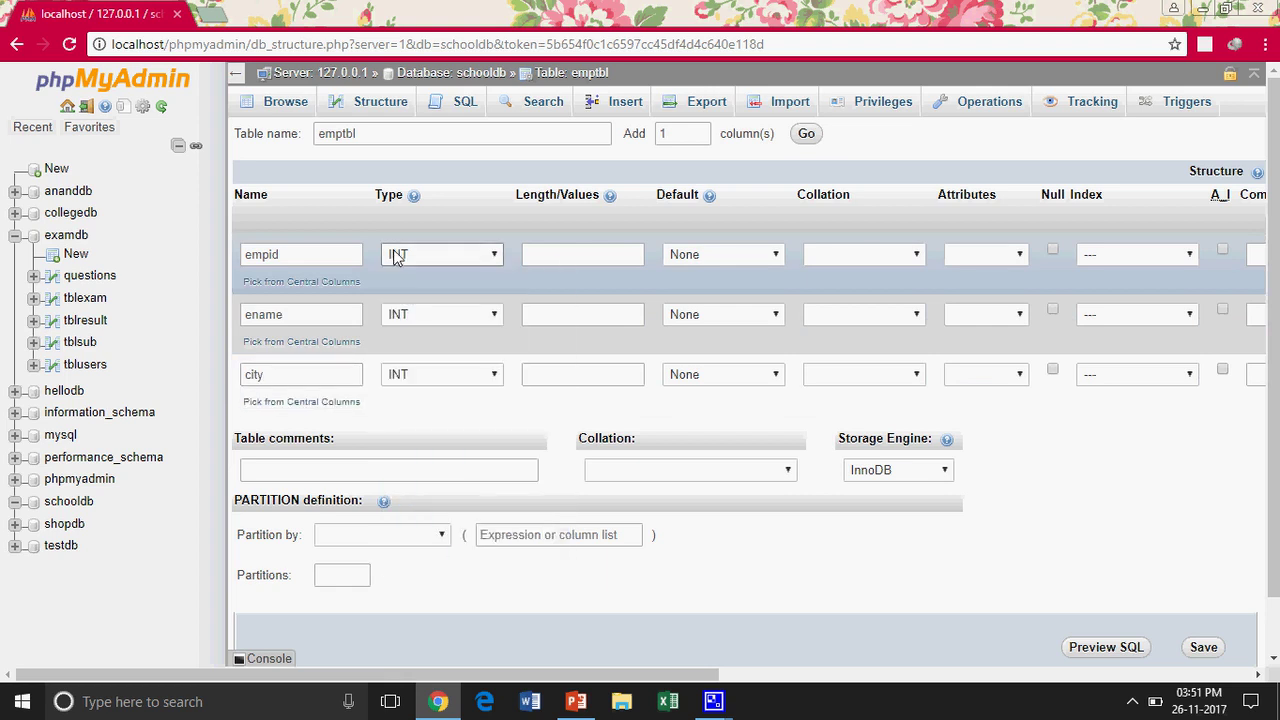
left_click(413, 314)
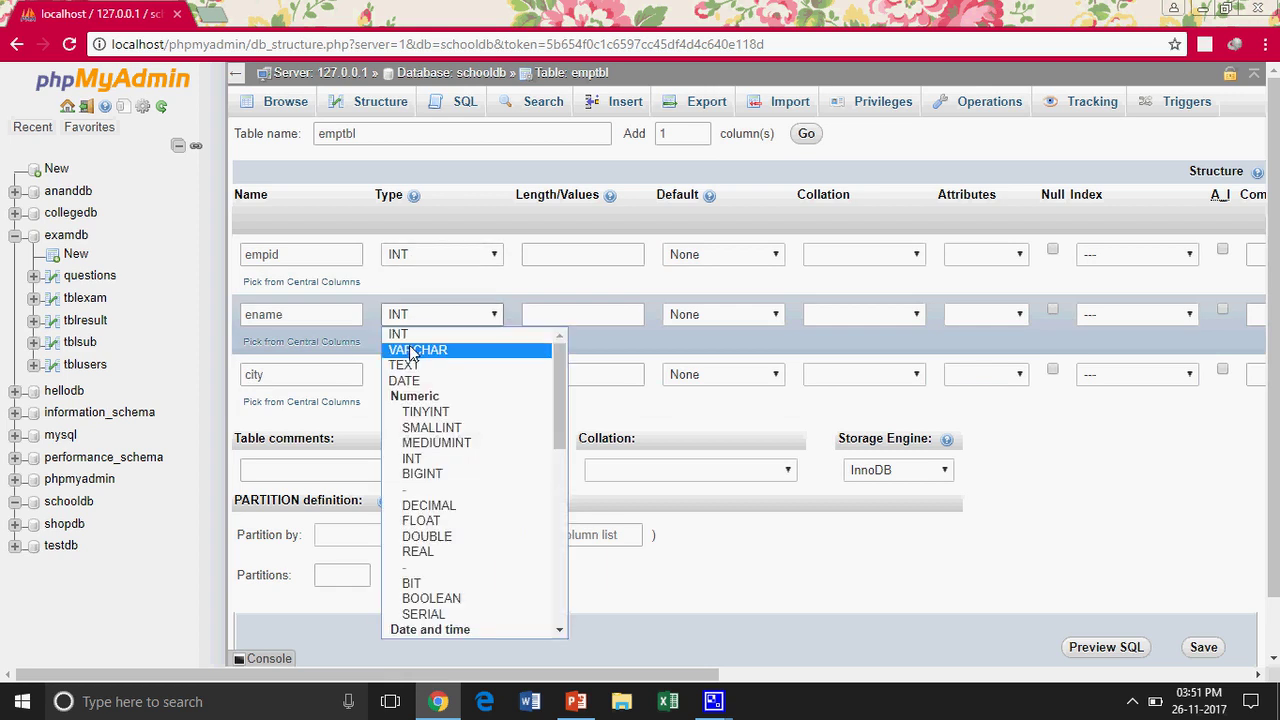
left_click(410, 351)
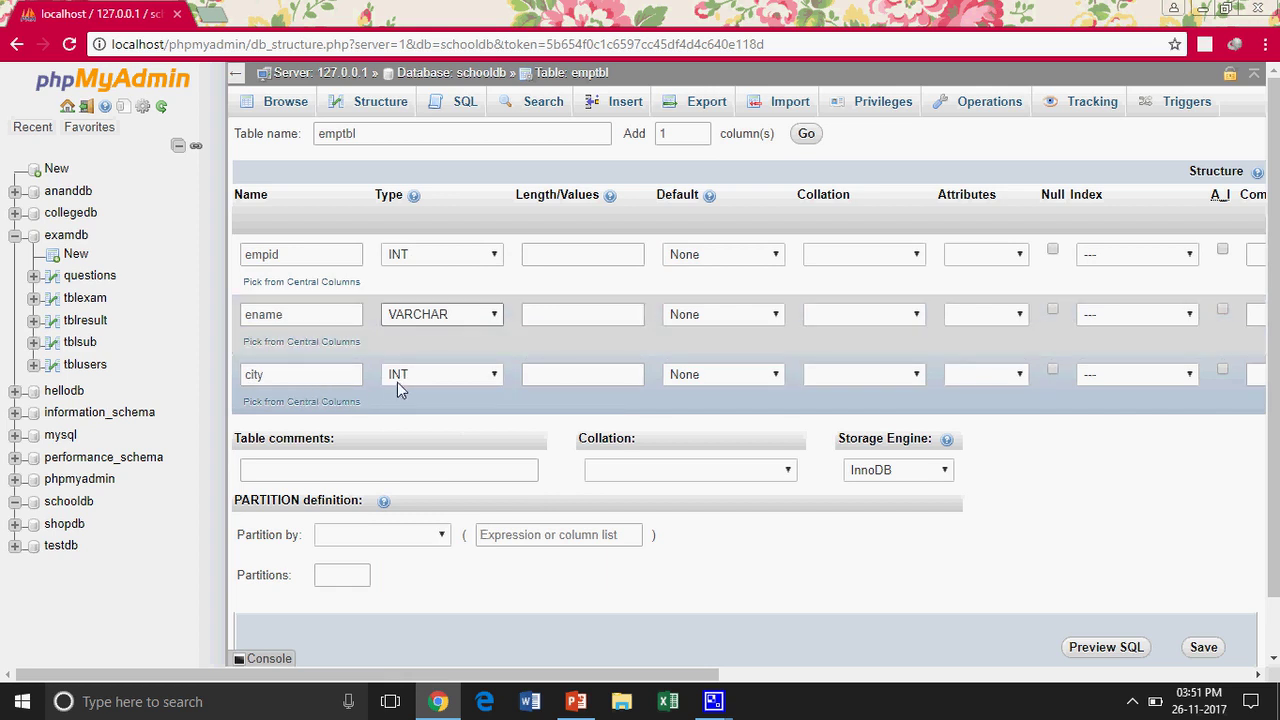
left_click(397, 382)
left_click(445, 78)
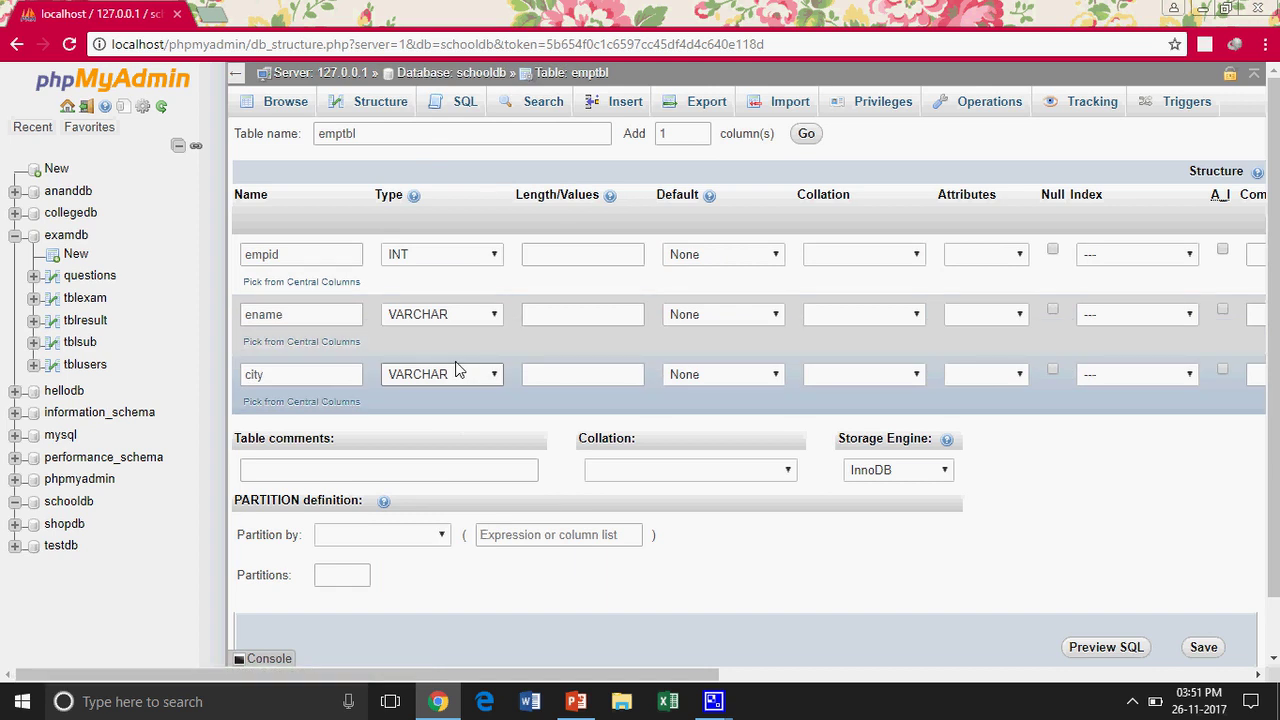
key("alt+Tab")
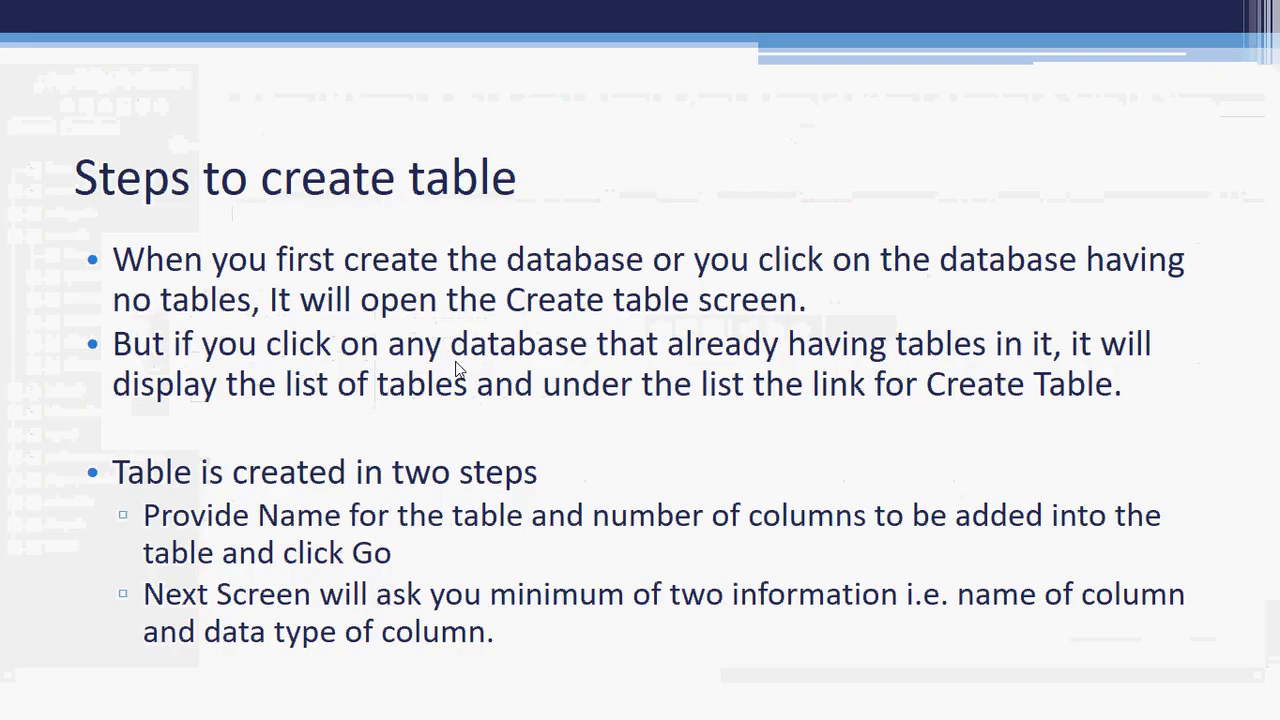
left_click(305, 482)
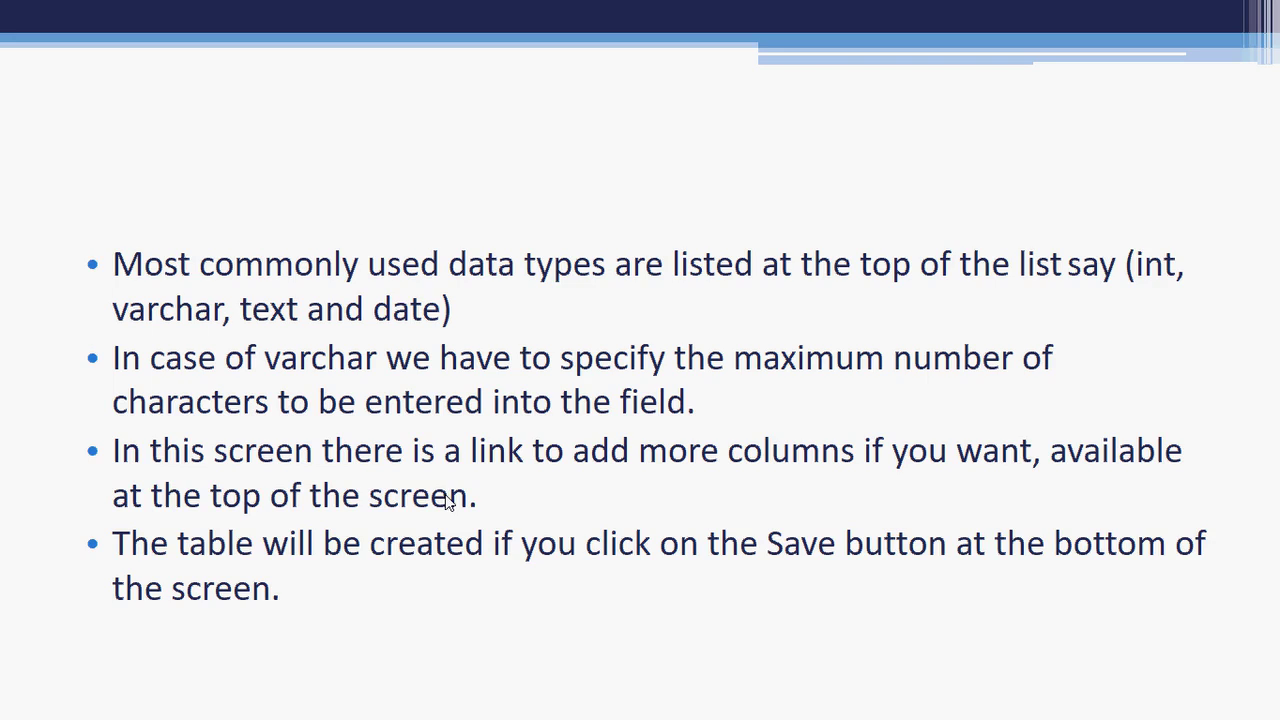
key("alt+Tab")
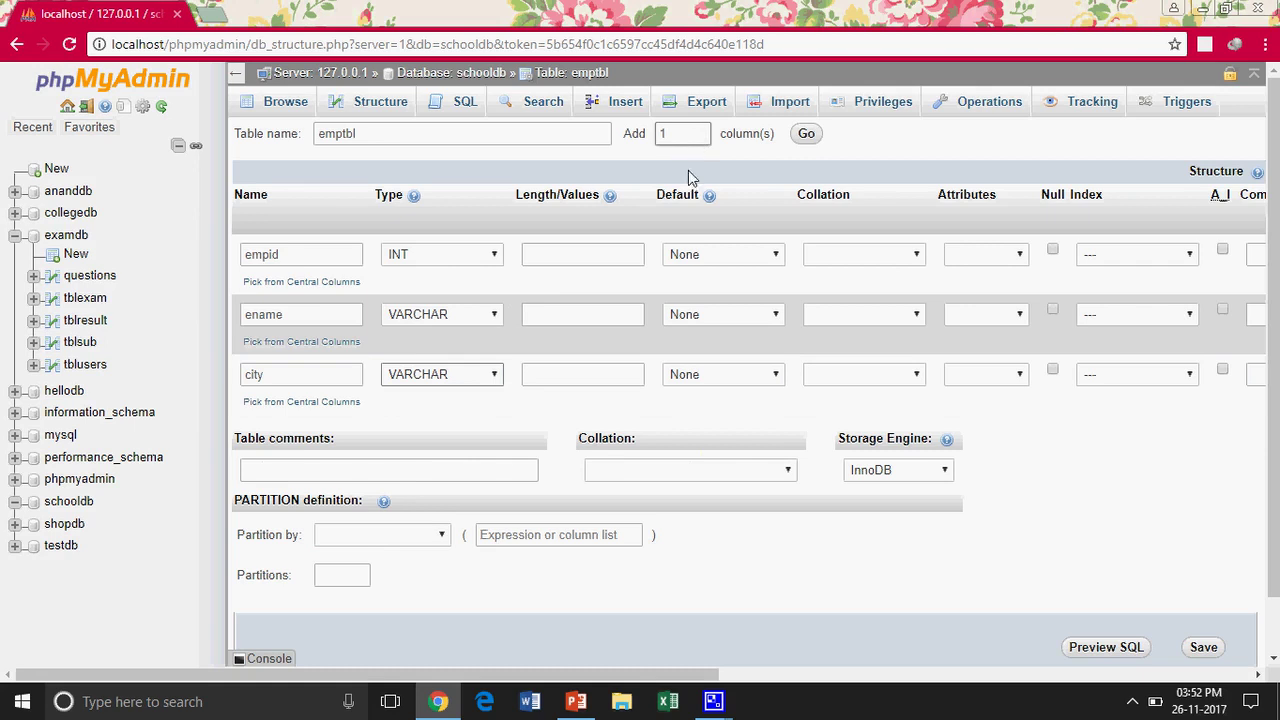
Give the ename and city VARCHAR columns a length of 20
left_click(558, 314)
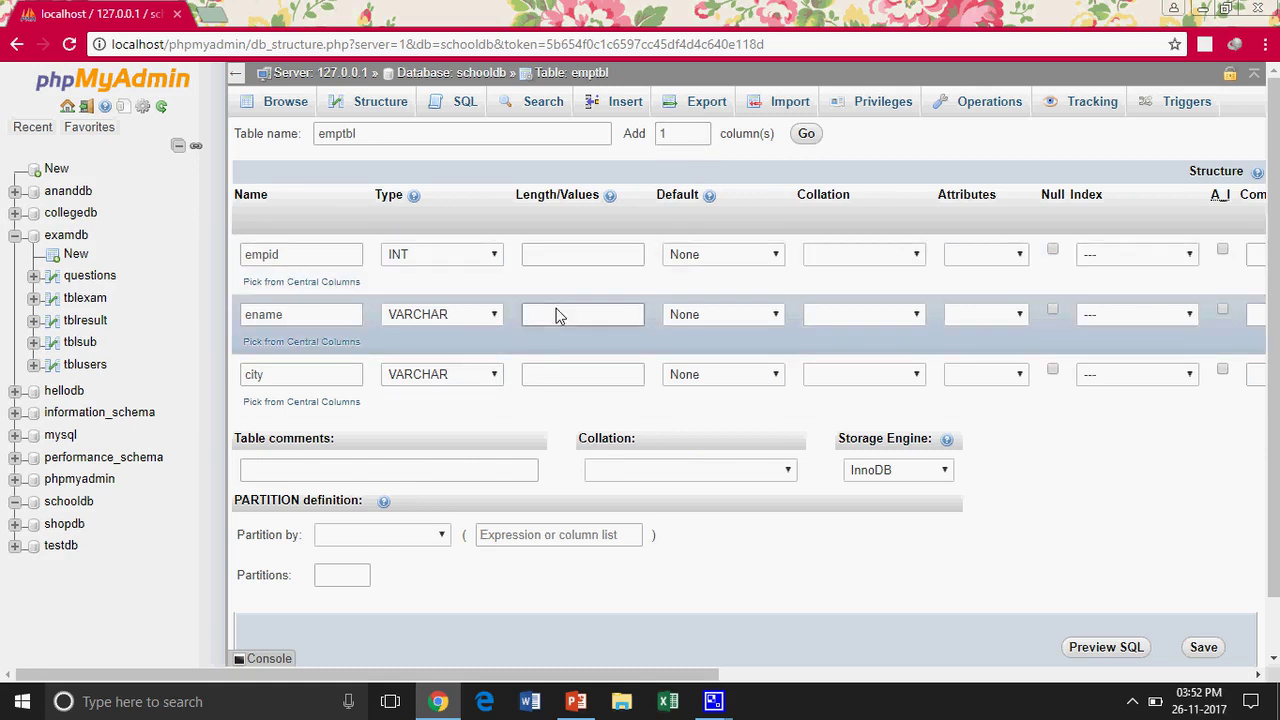
type("20")
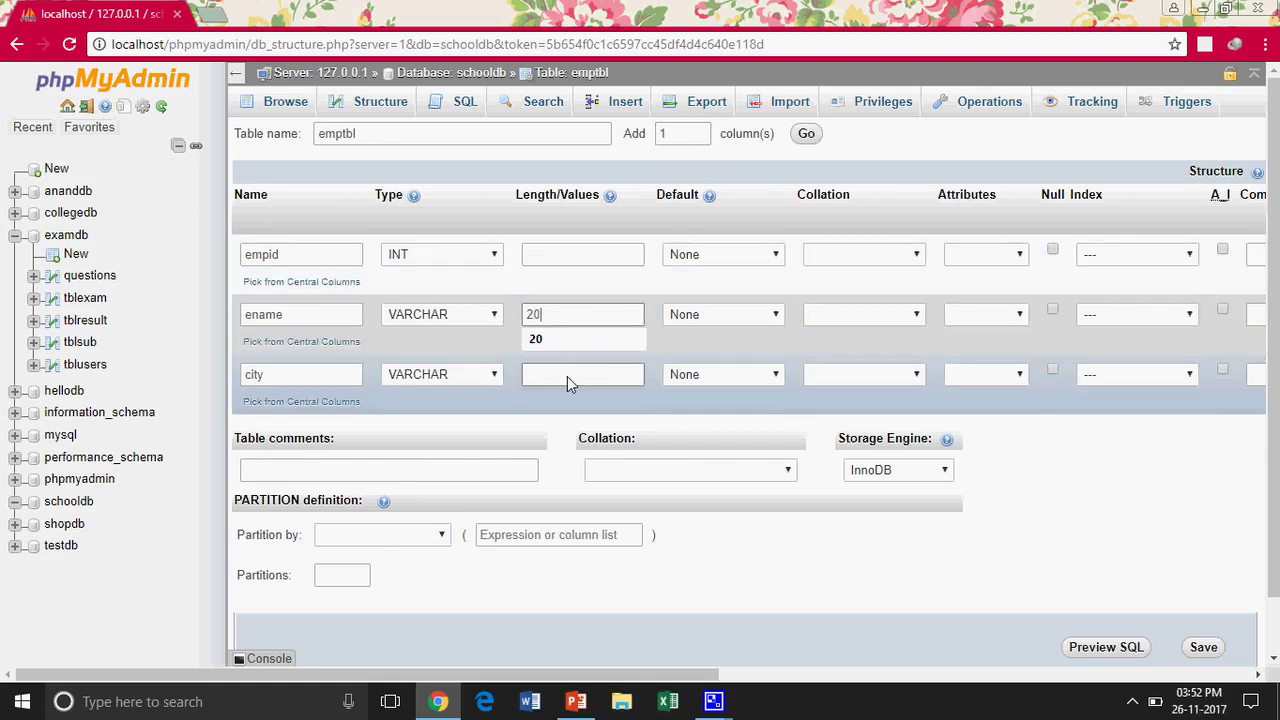
left_click(567, 376)
type("20")
key("Tab")
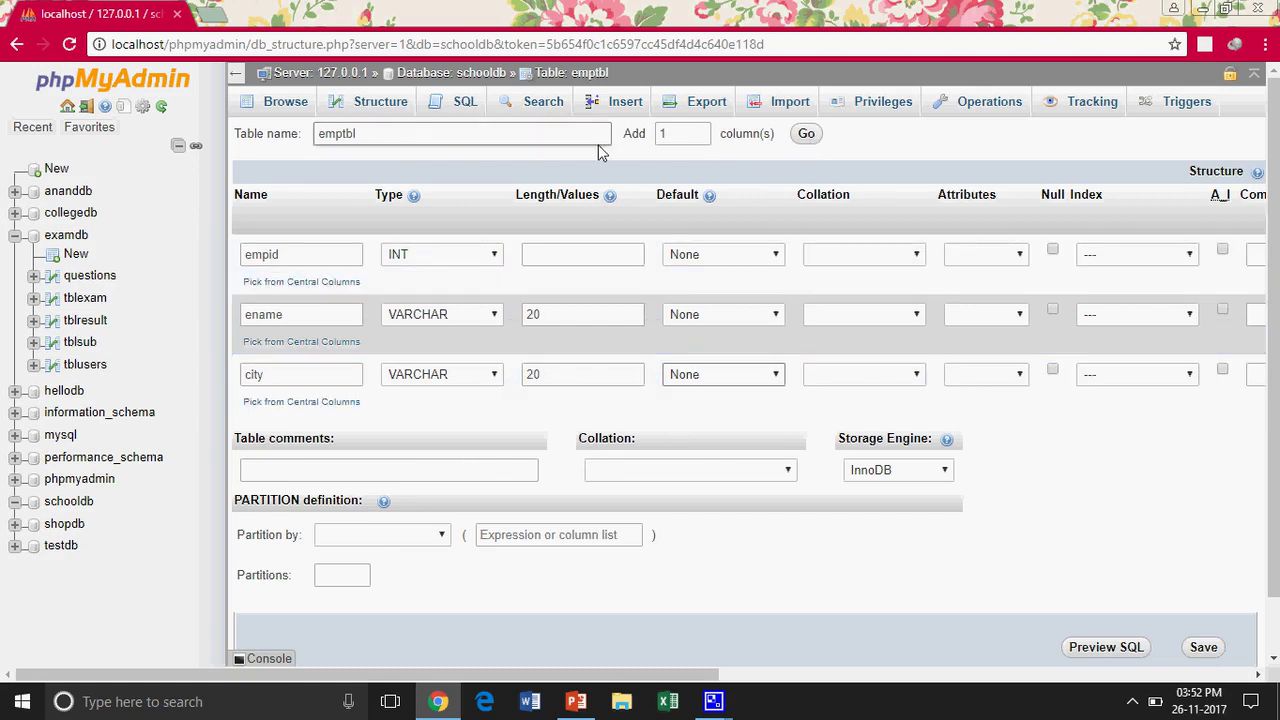
Add a fourth column named sal and save the emptbl table
left_click(808, 135)
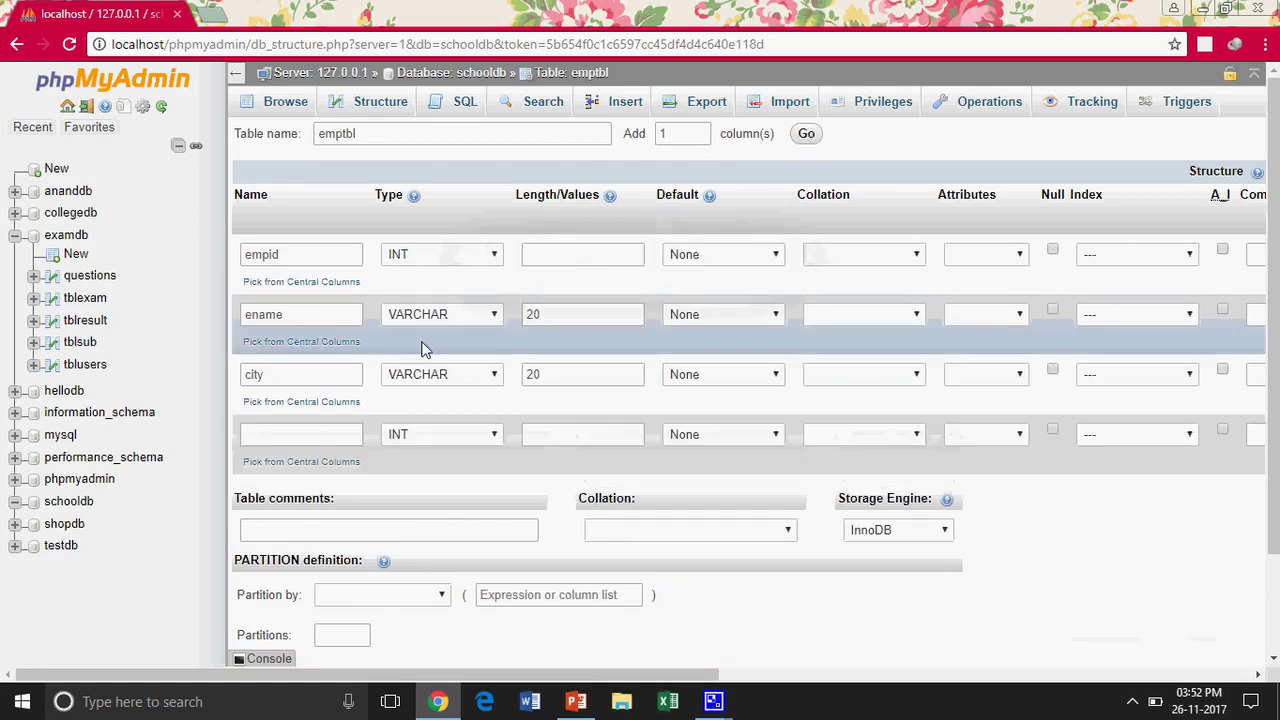
left_click(305, 429)
type("sal")
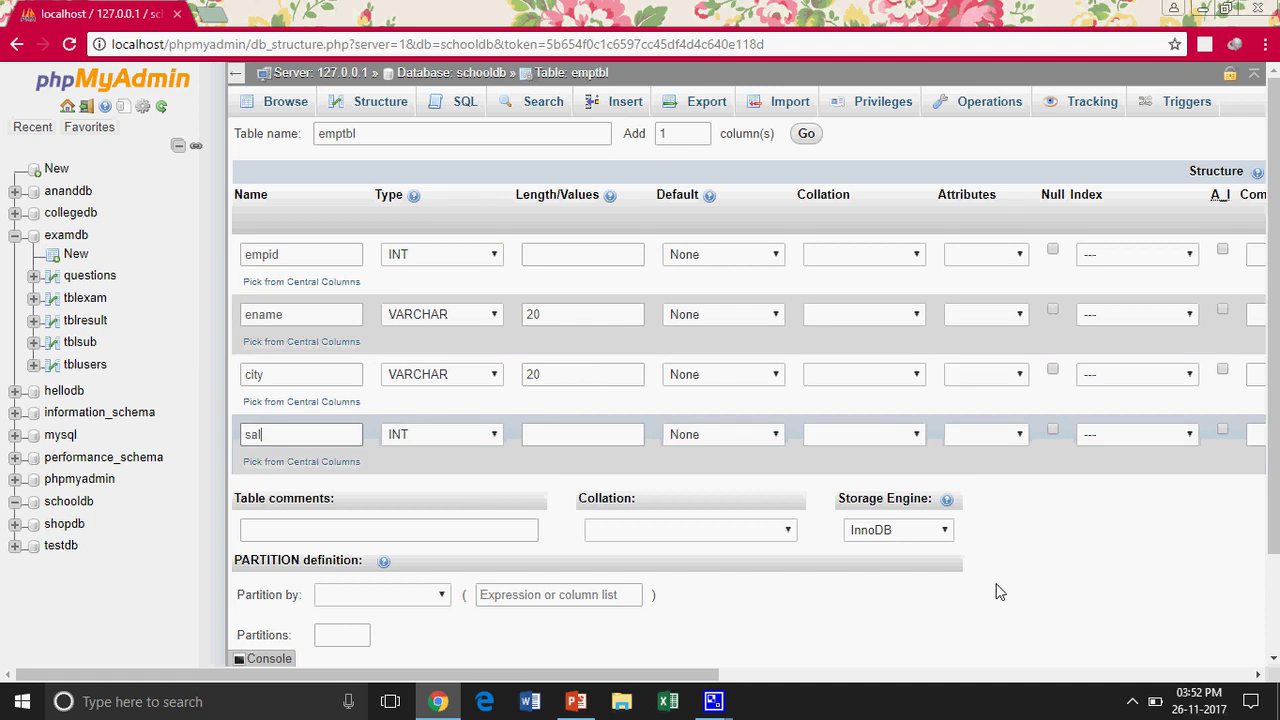
scroll(997, 591, "down", 2)
left_click(1201, 584)
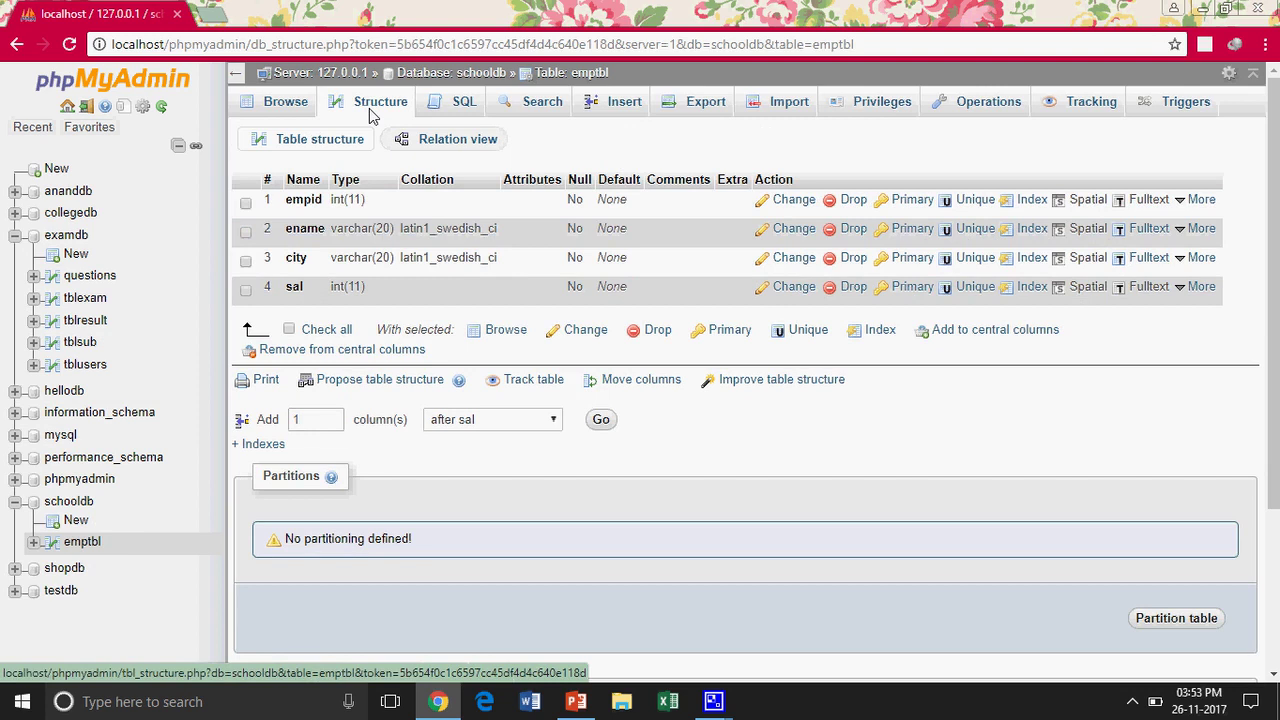
Browse emptbl to confirm it has zero rows, then bring up its Insert form
left_click(287, 104)
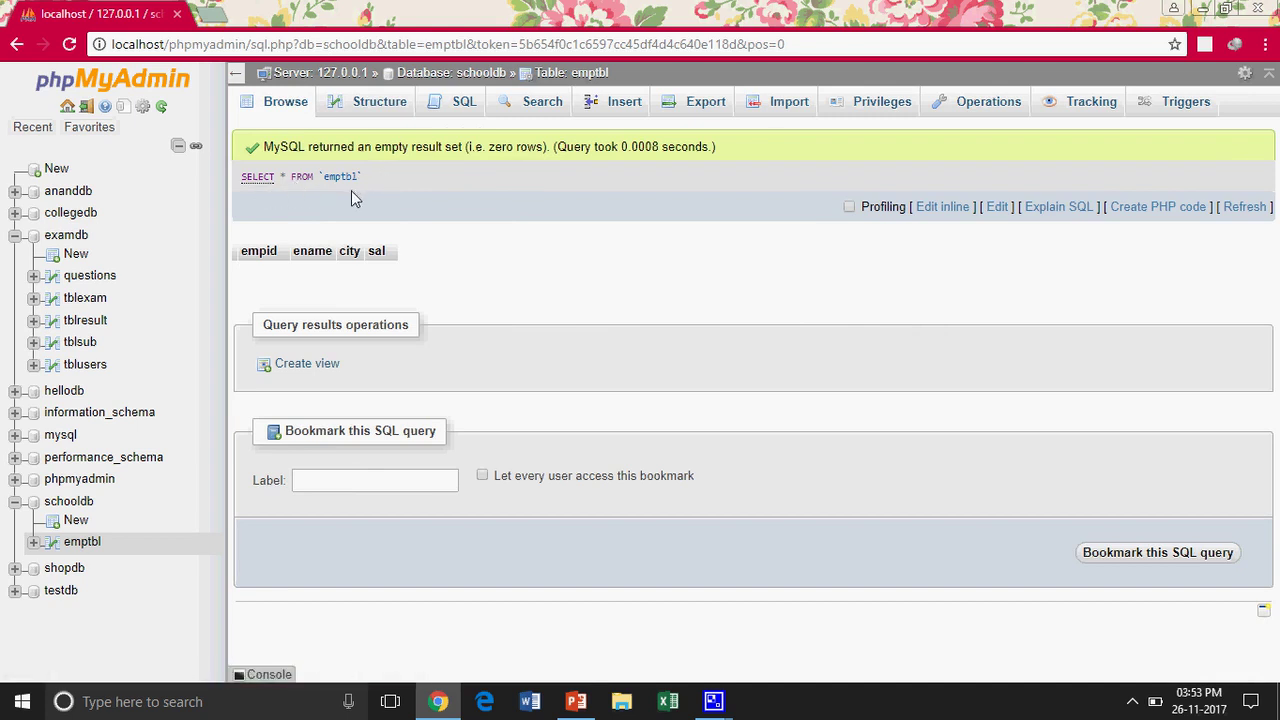
left_click(622, 104)
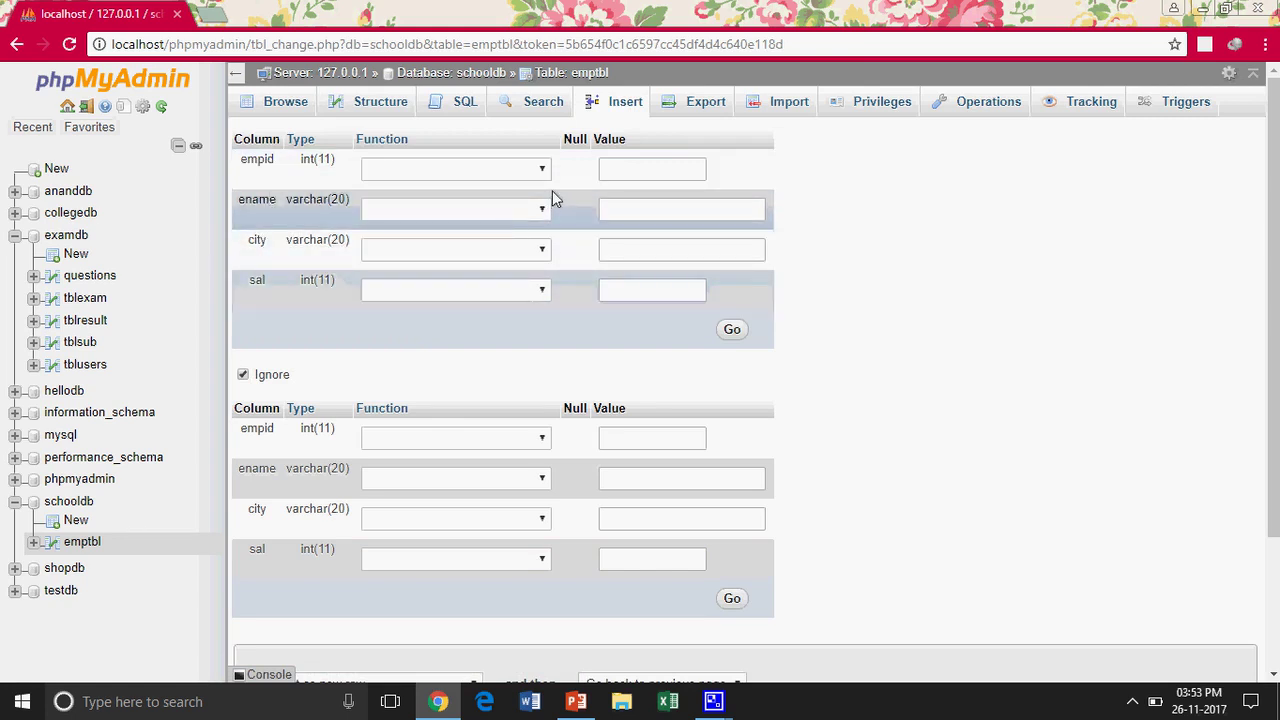
Fill in empid 101, an employee name, city New Delhi and salary 25000
left_click(603, 171)
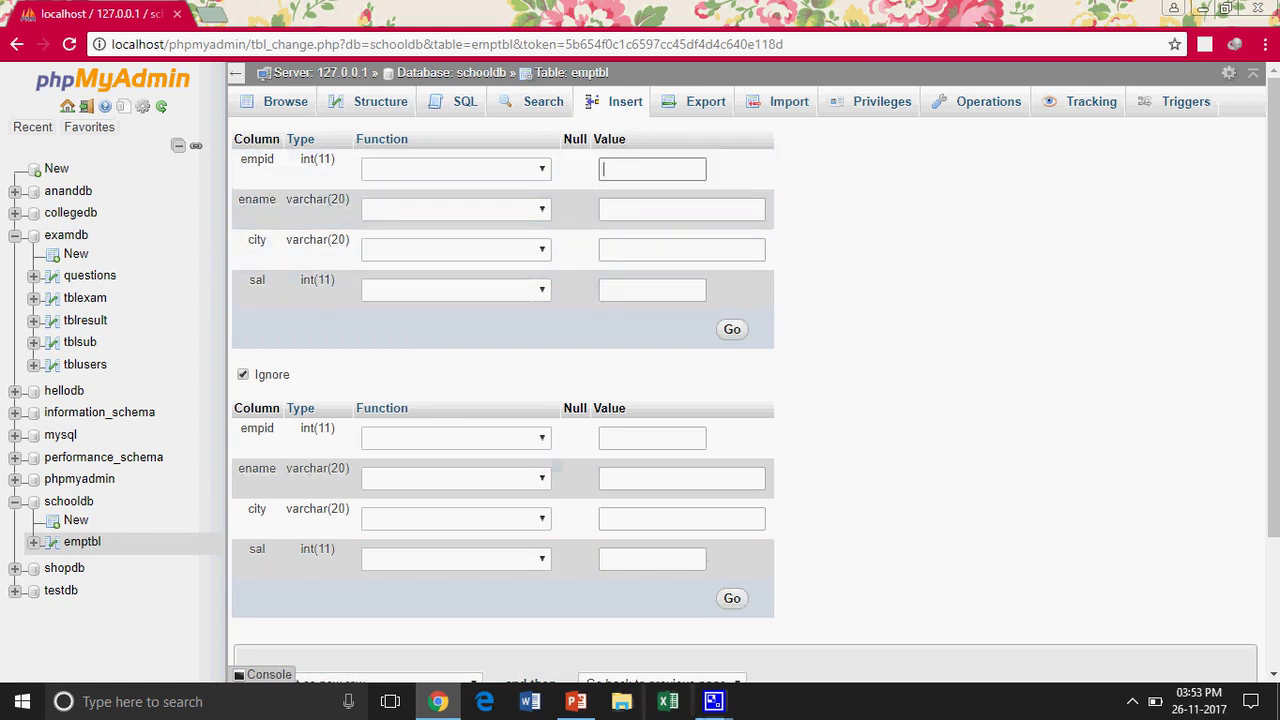
type("10")
type("1")
key("Tab")
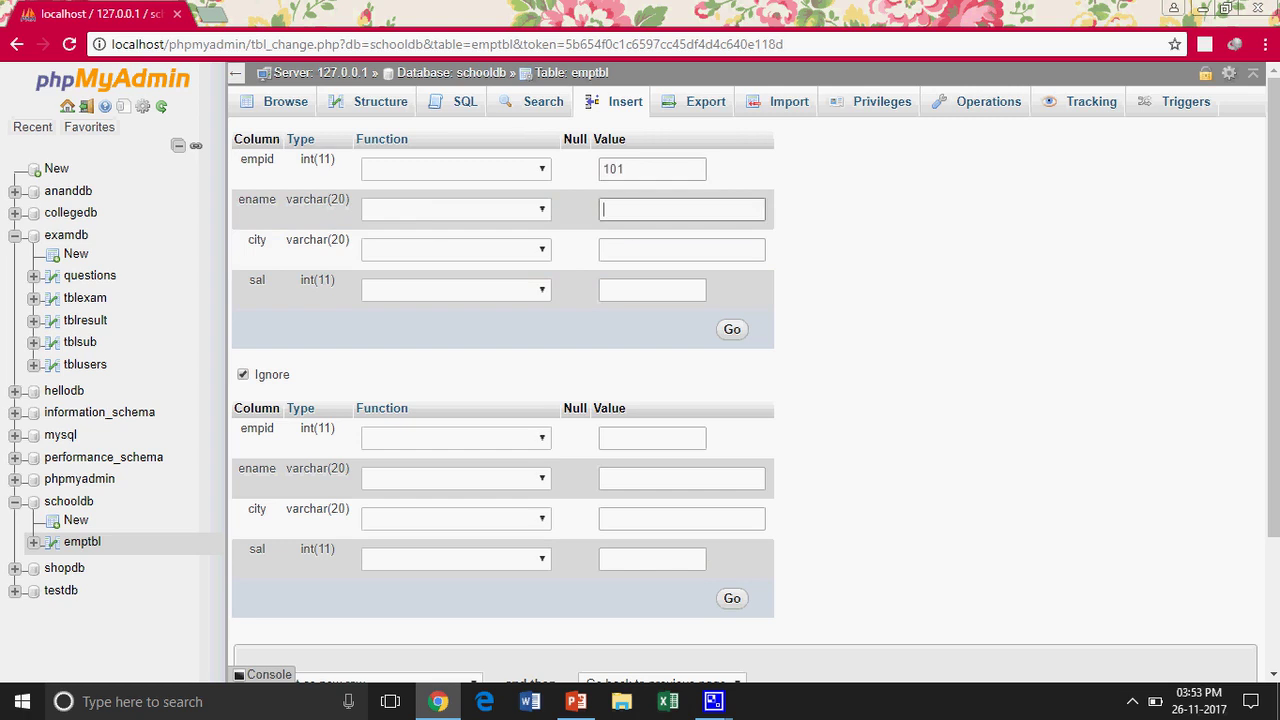
type("Rajesh")
key("Tab")
type("New")
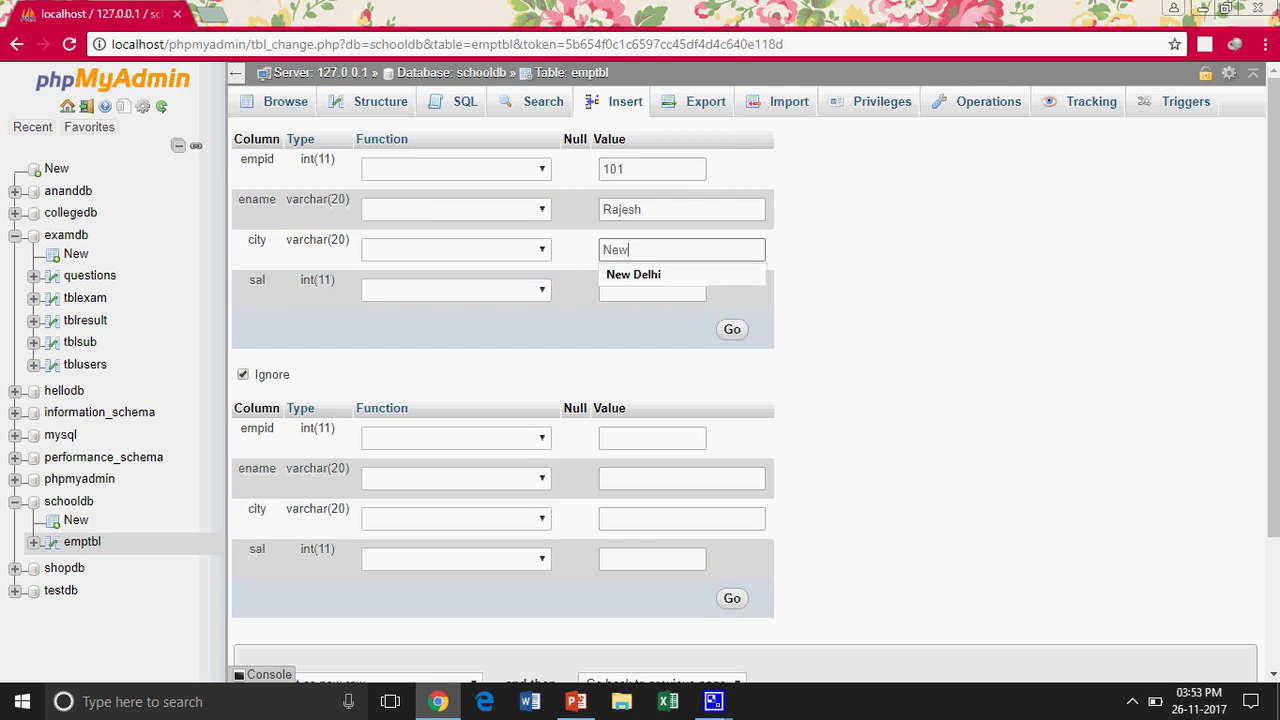
key("Down")
key("Tab")
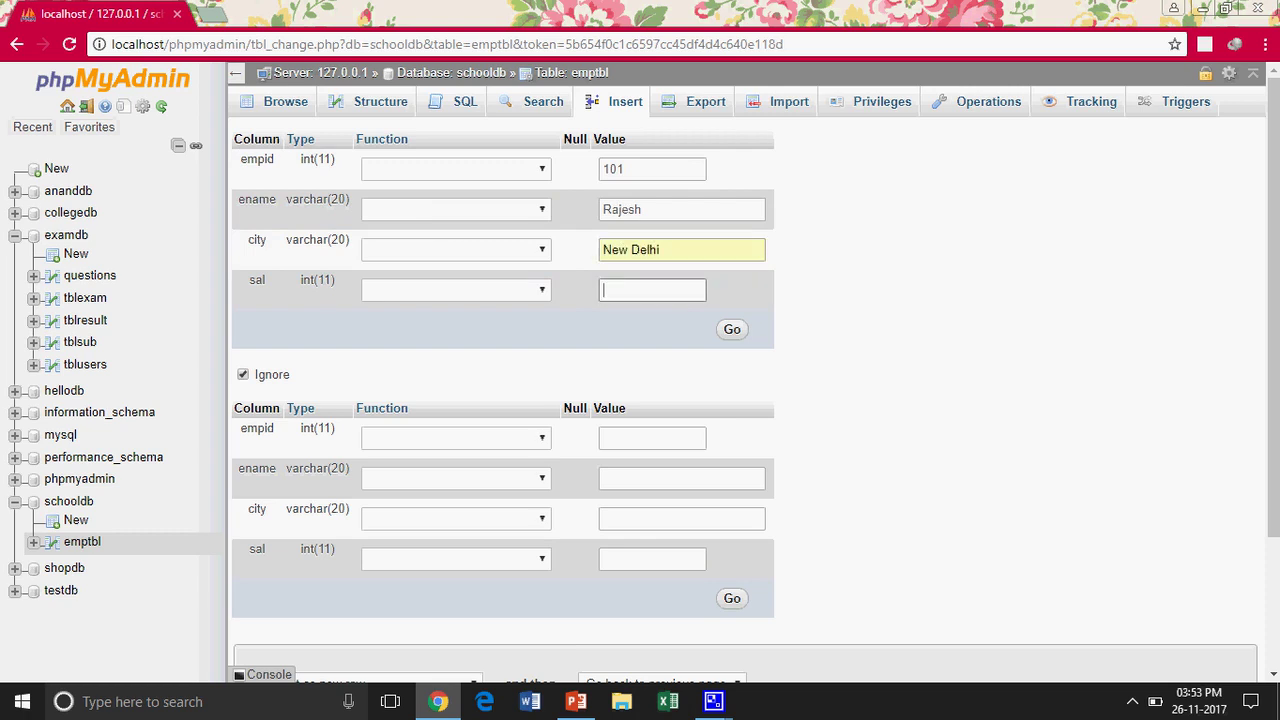
type("25000")
Insert the record, check it in Browse, and reopen the insert form
left_click(729, 333)
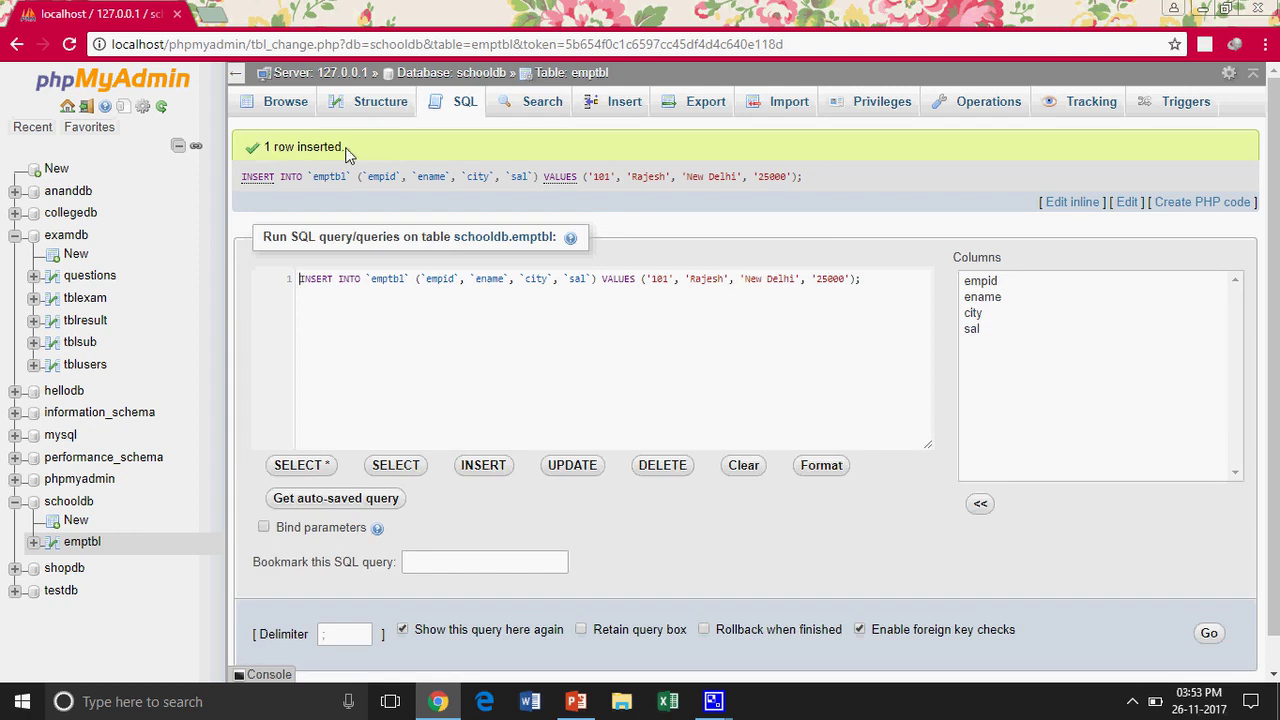
left_click(290, 104)
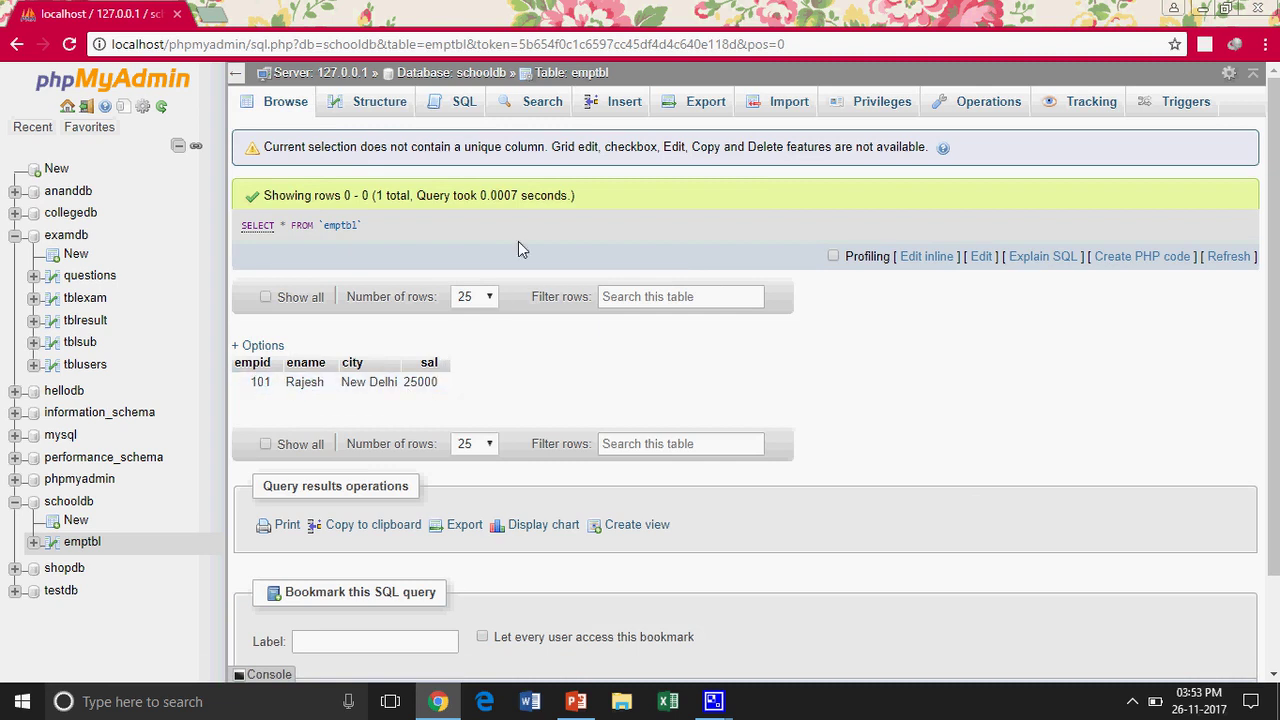
left_click(621, 104)
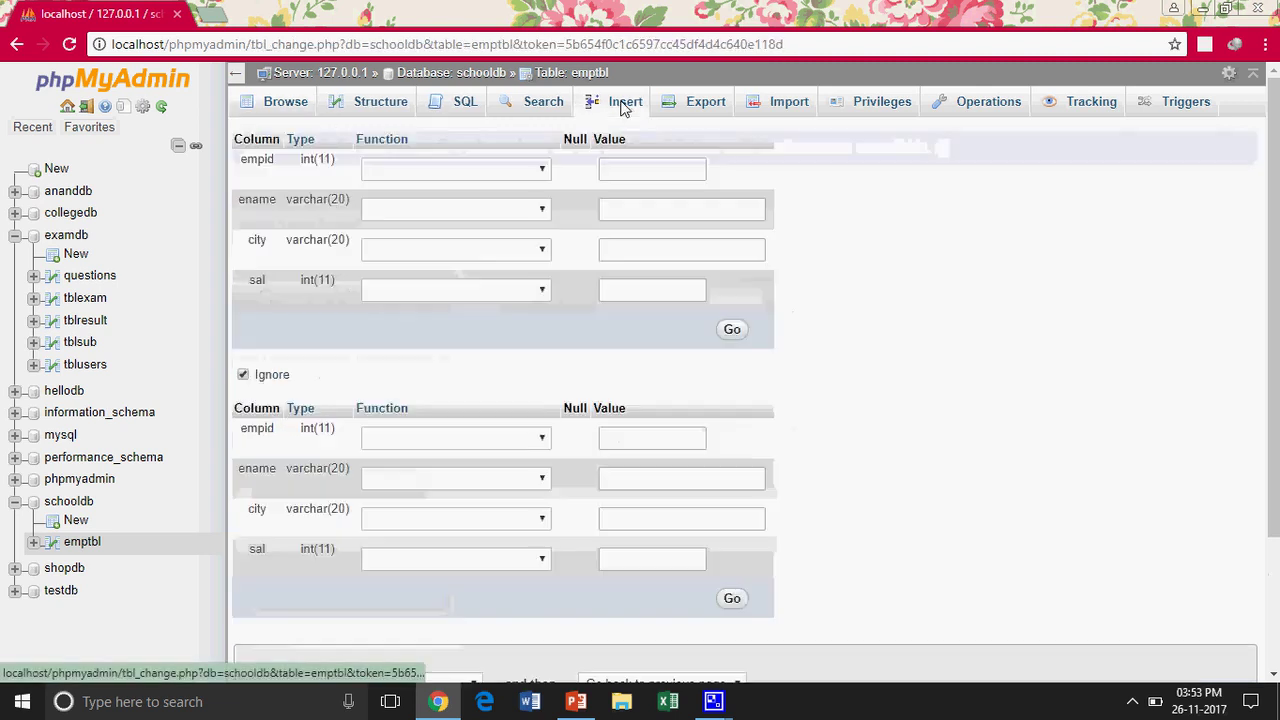
Insert employee 102 from Faridabad earning 30000 and confirm it in Browse
left_click(652, 170)
type("102")
key("Tab")
type("Rahul")
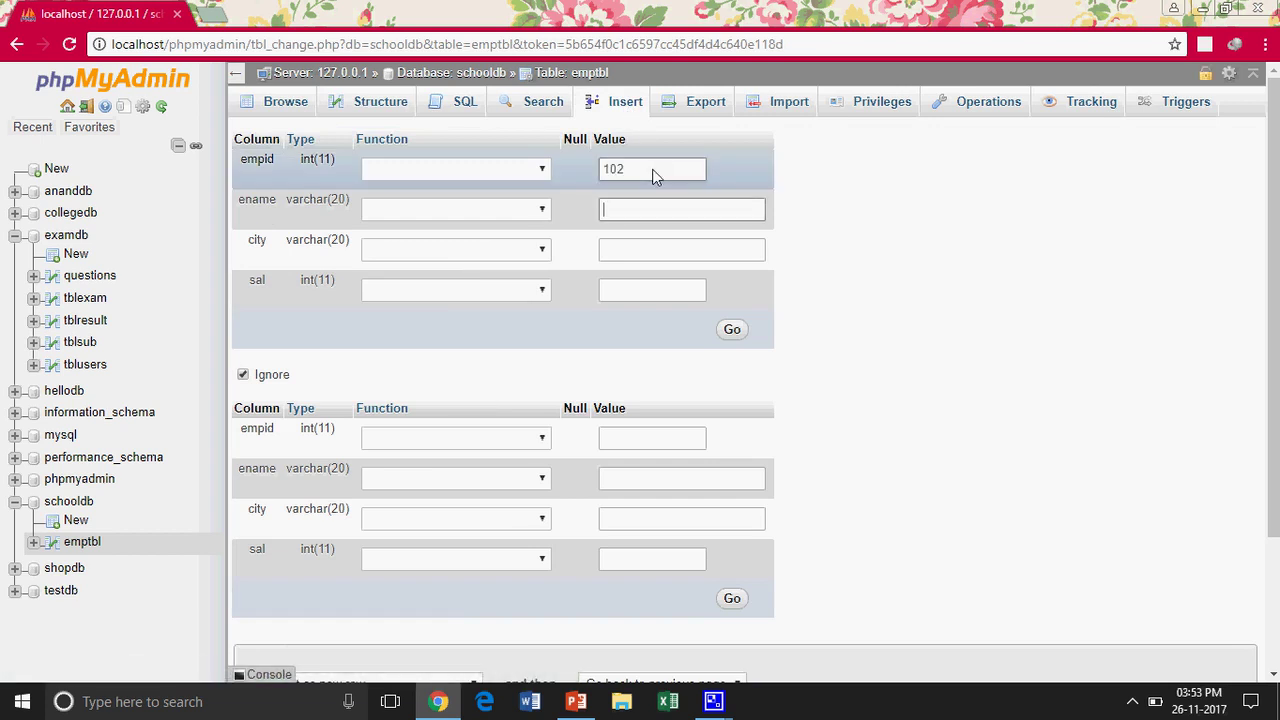
key("Tab")
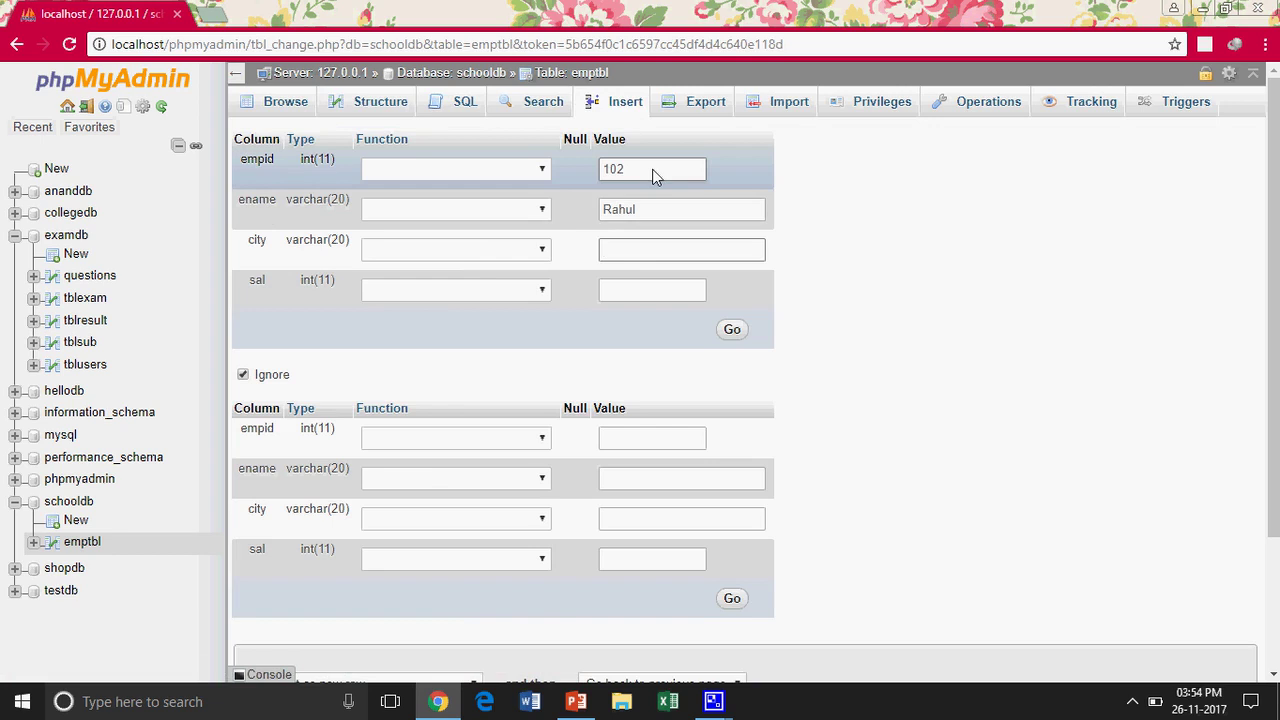
type("Farid")
key("Down")
key("Tab")
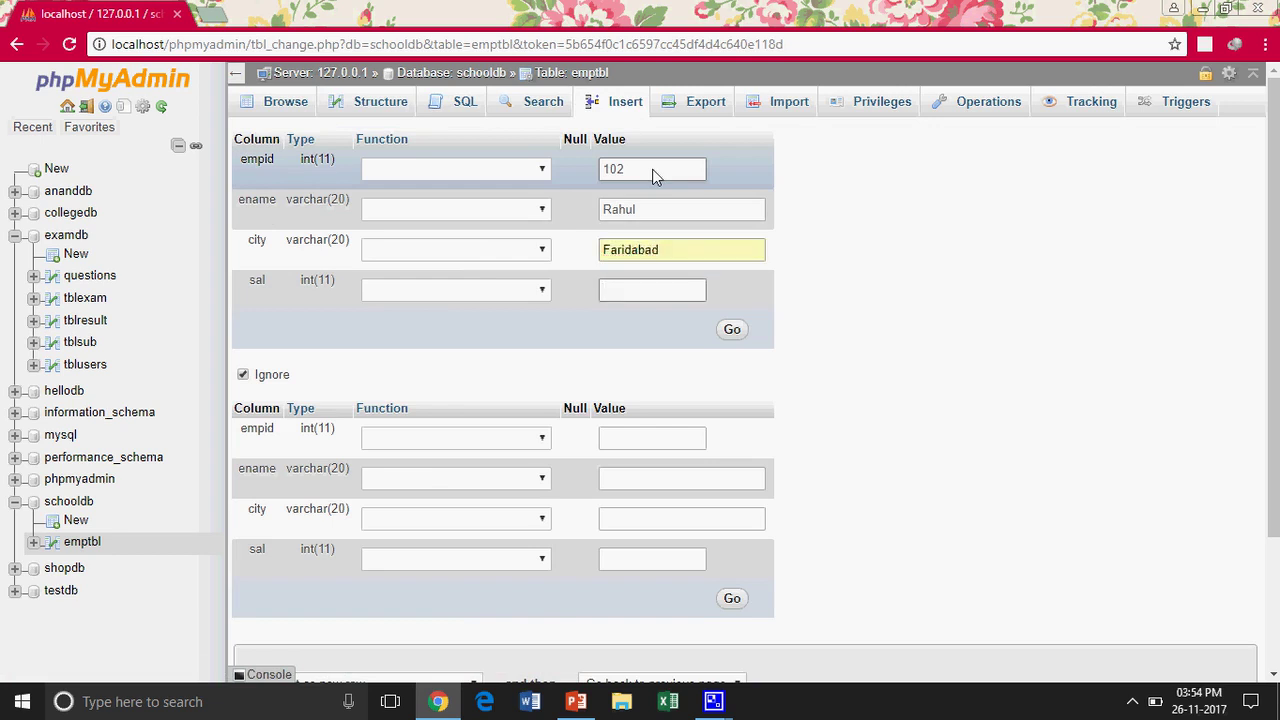
type("30000")
left_click(733, 334)
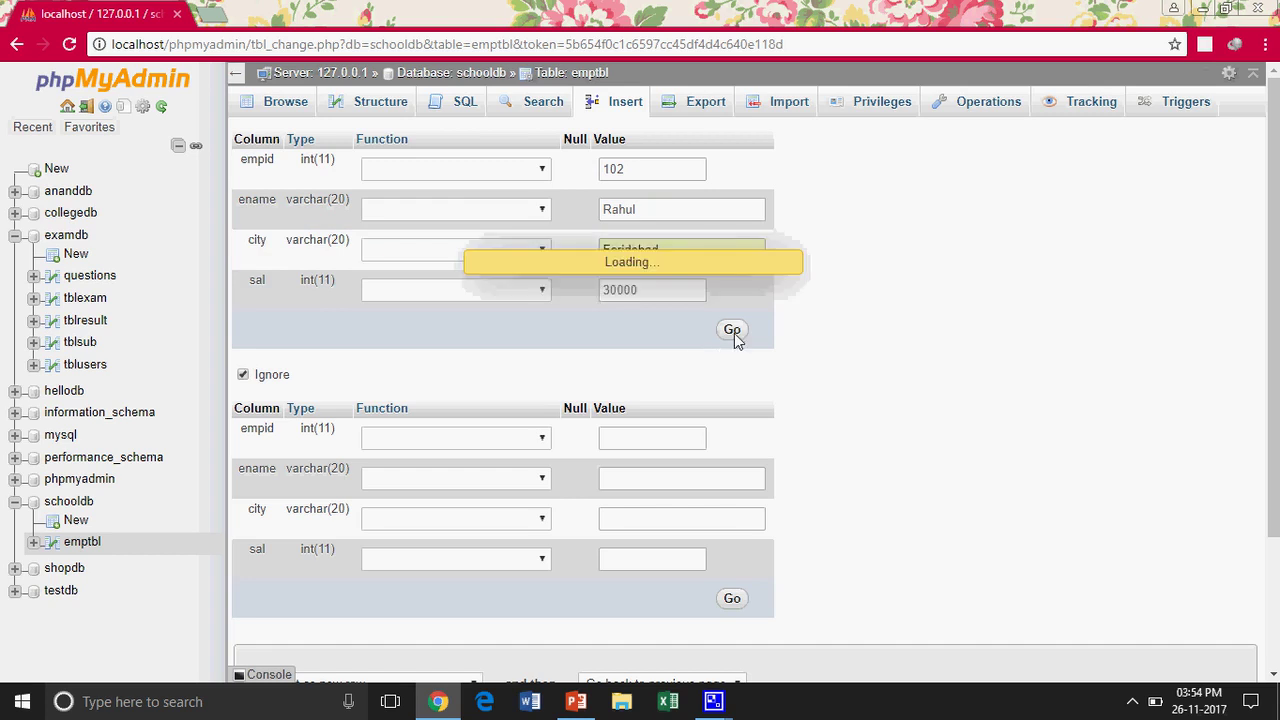
left_click(278, 102)
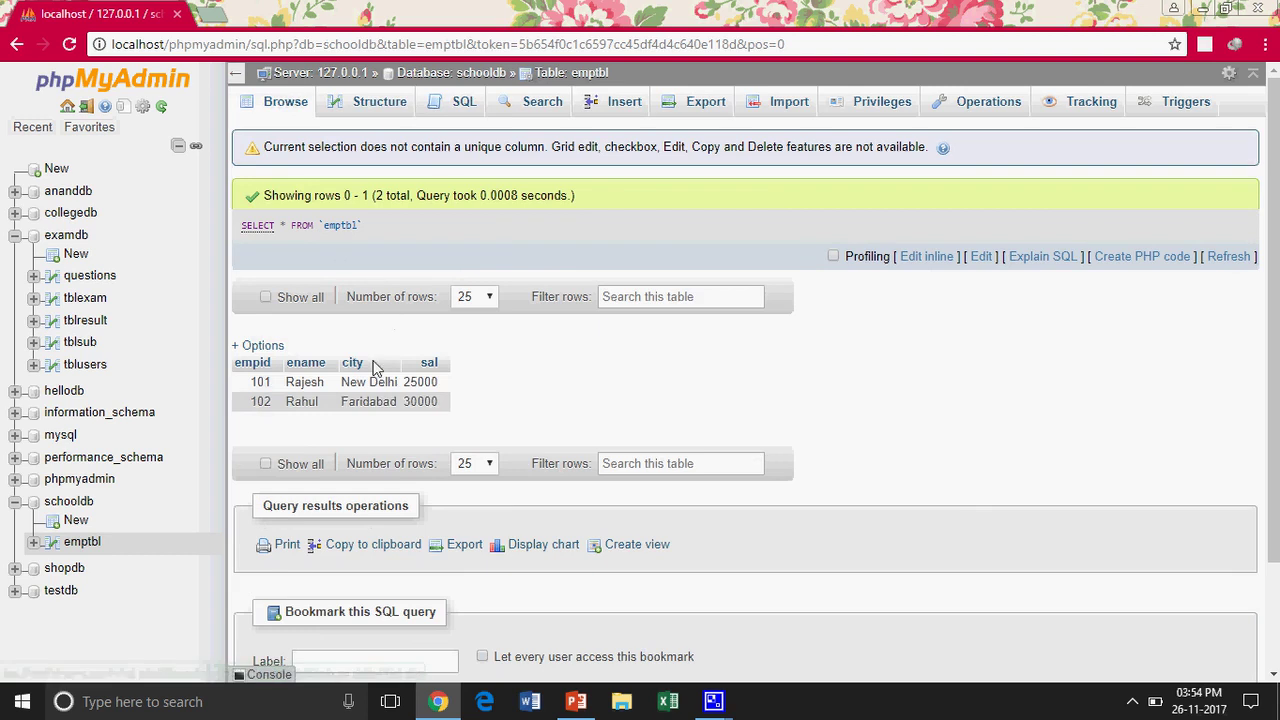
left_click(622, 101)
Enter employee 103 from New Delhi earning 32000 and submit the record
left_click(626, 170)
key("Tab")
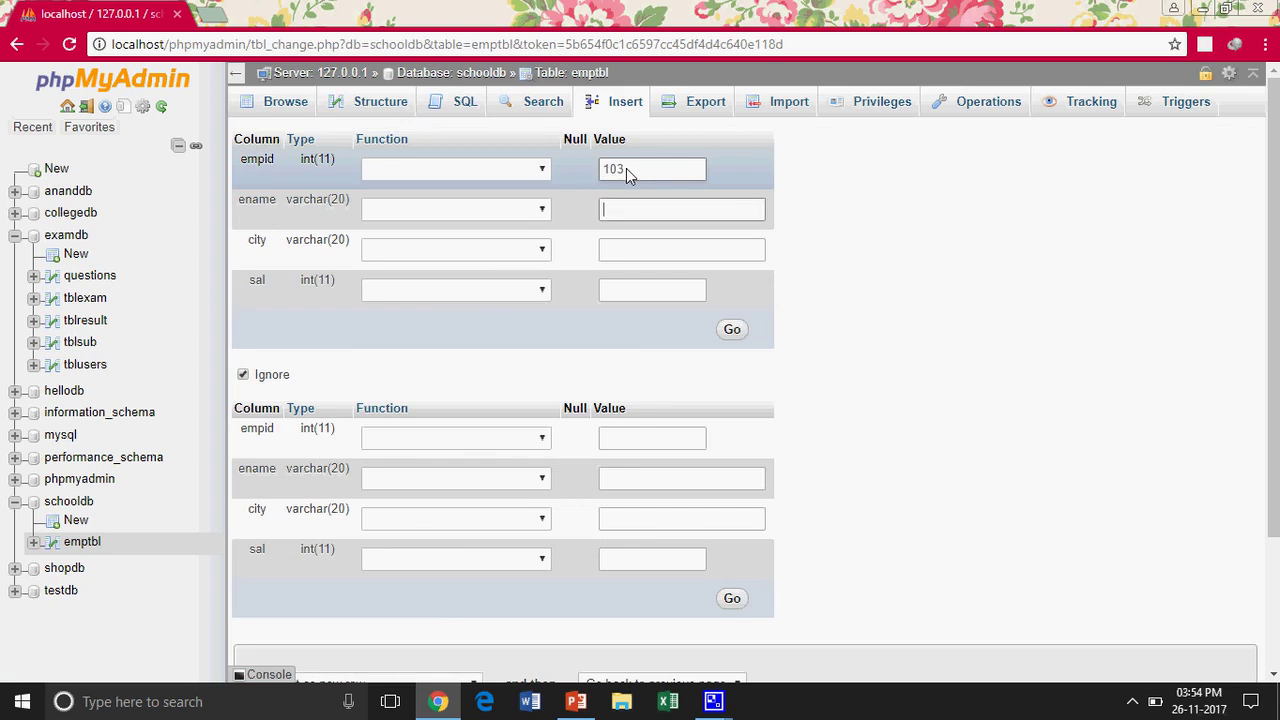
key("Tab")
type("New")
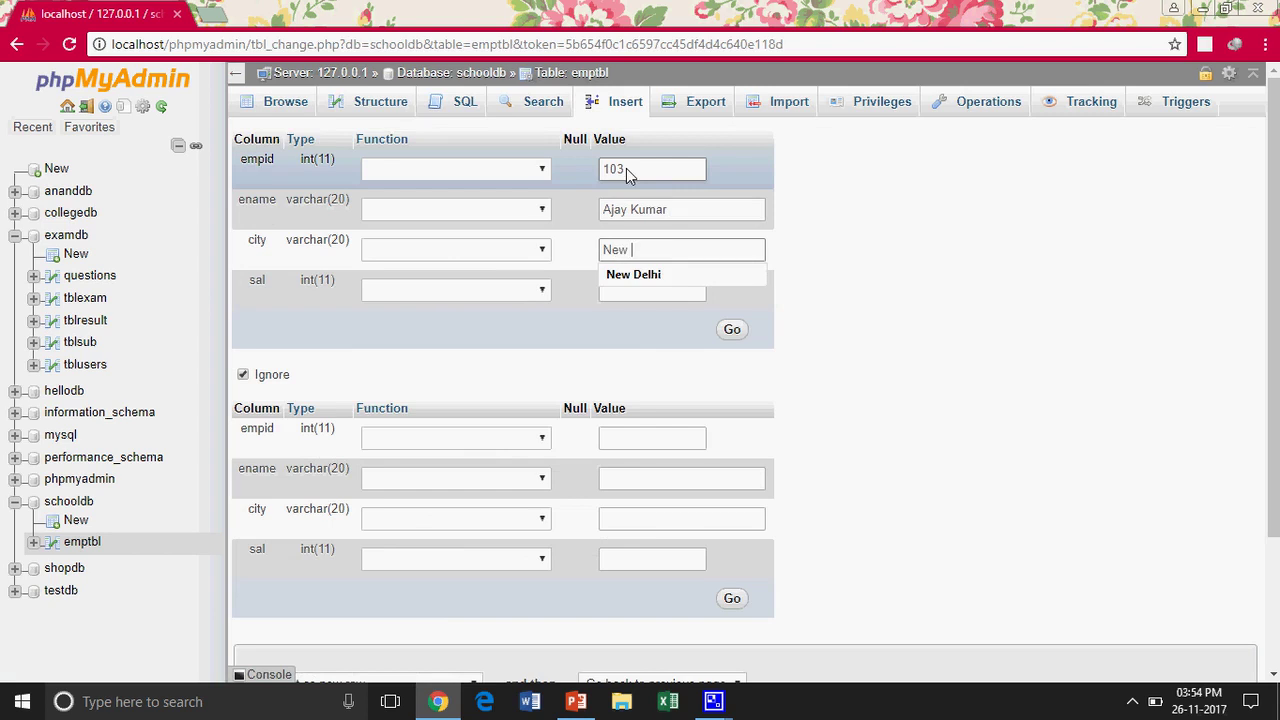
key("Down")
key("Return")
key("Tab")
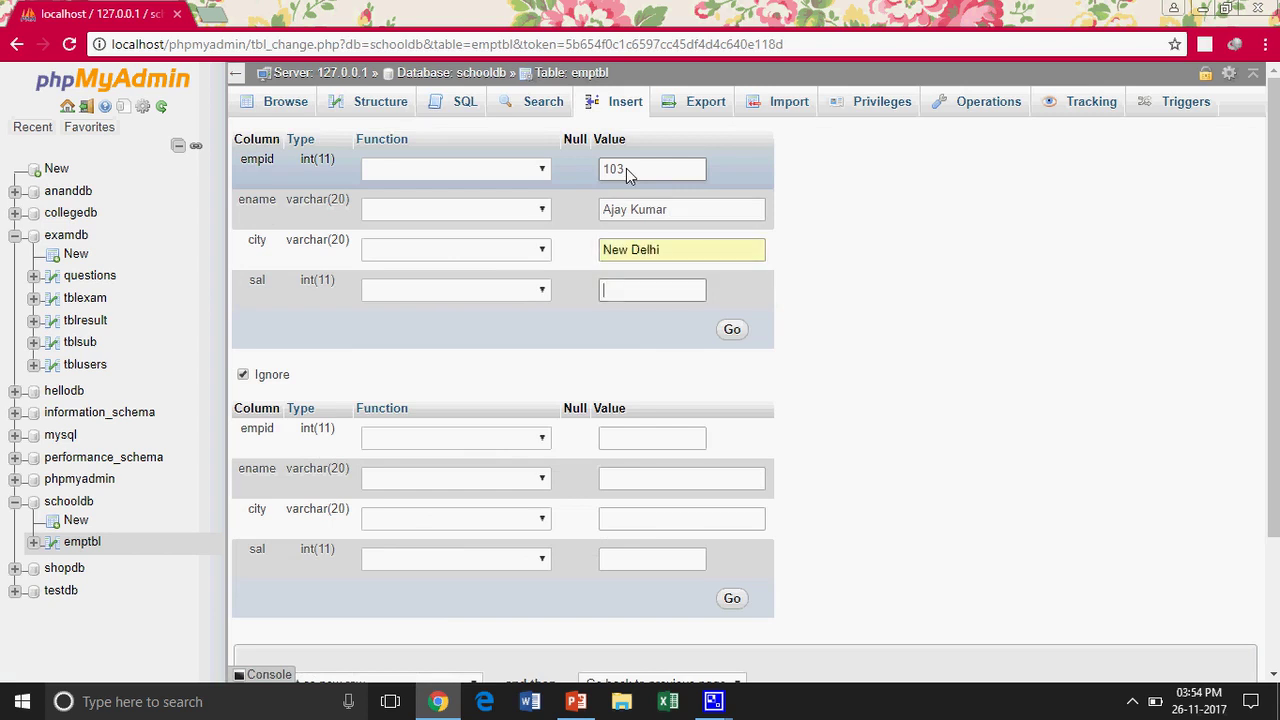
type("32000")
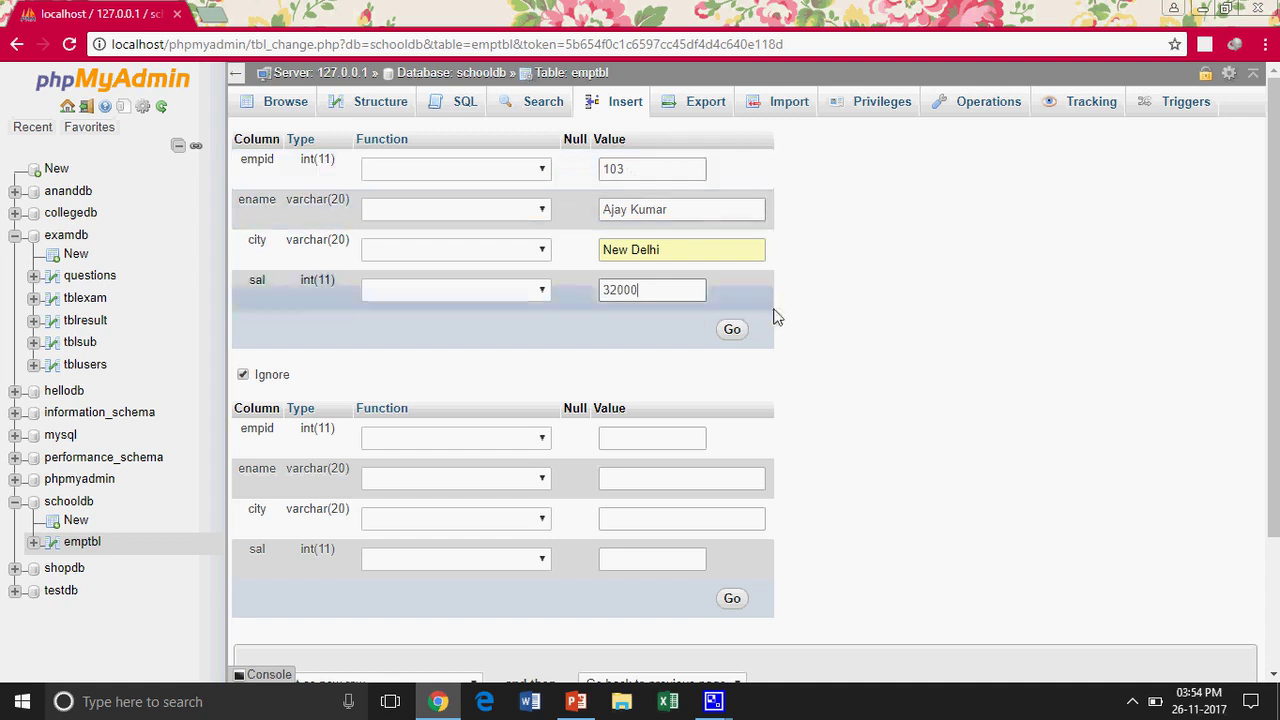
left_click(732, 331)
key("alt+Tab")
key("alt+Tab")
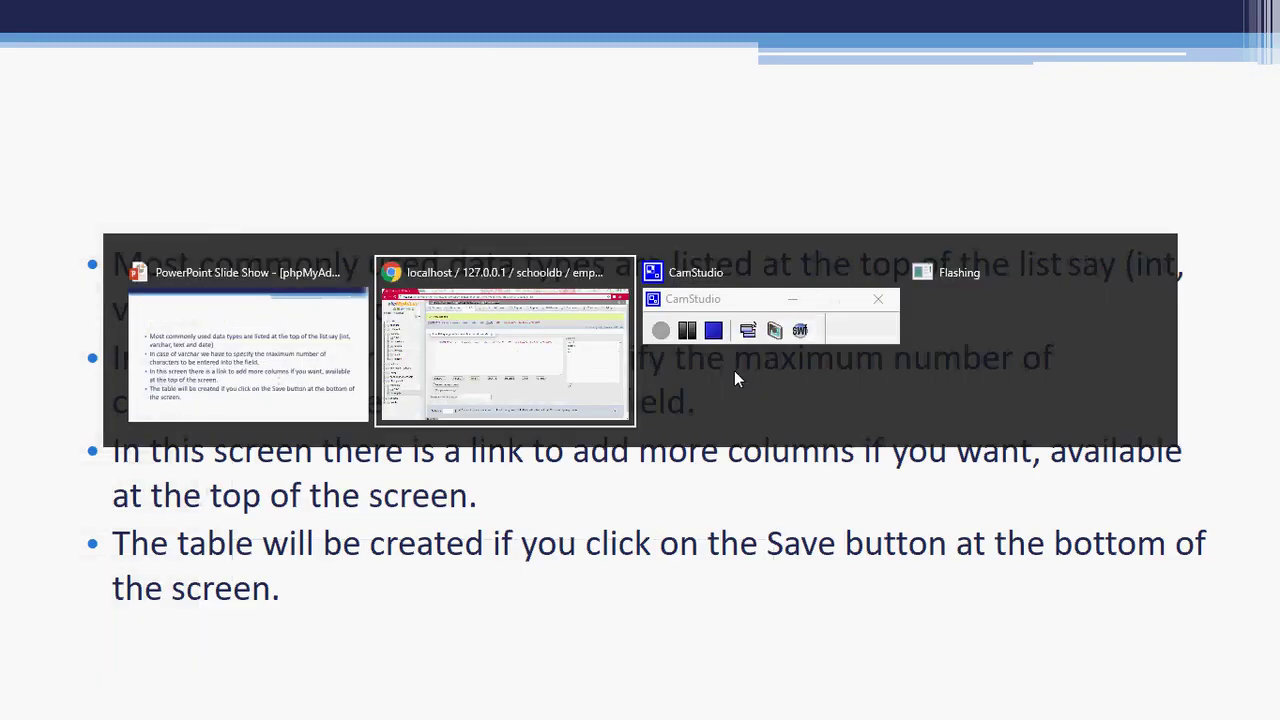
left_click(734, 370)
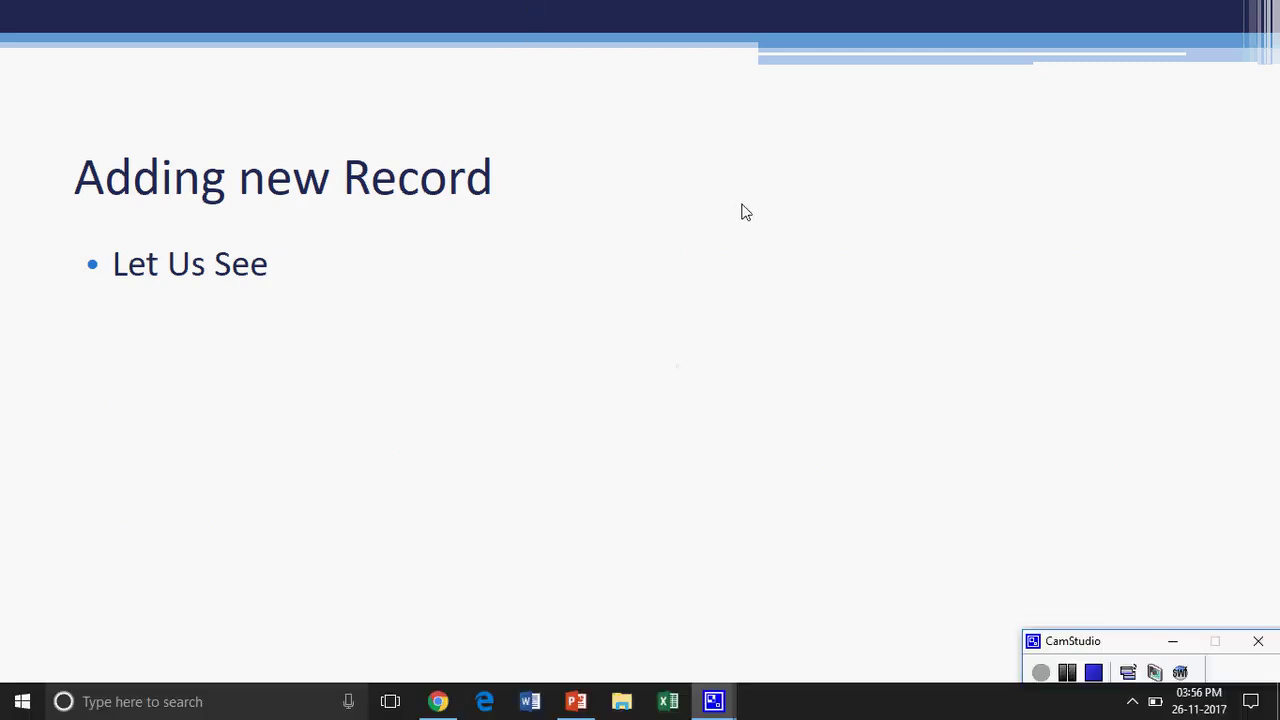
Advance the slideshow to the To Add Primary key slide
key("Right")
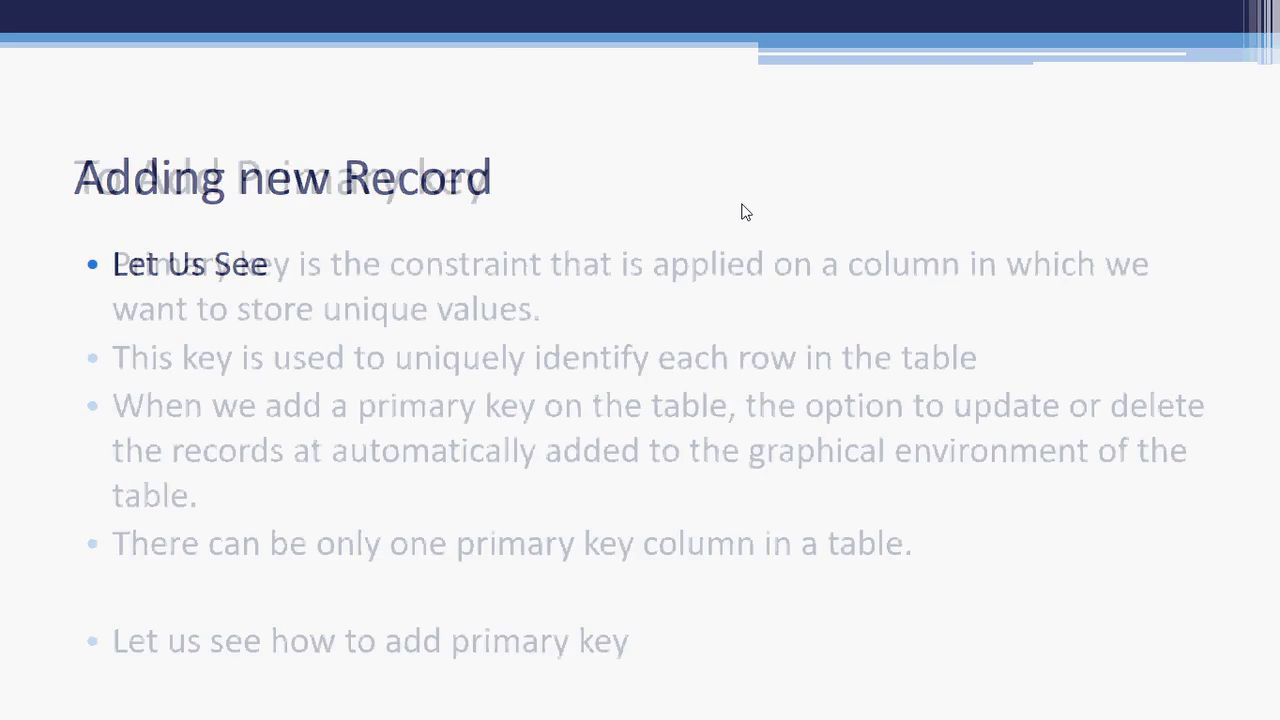
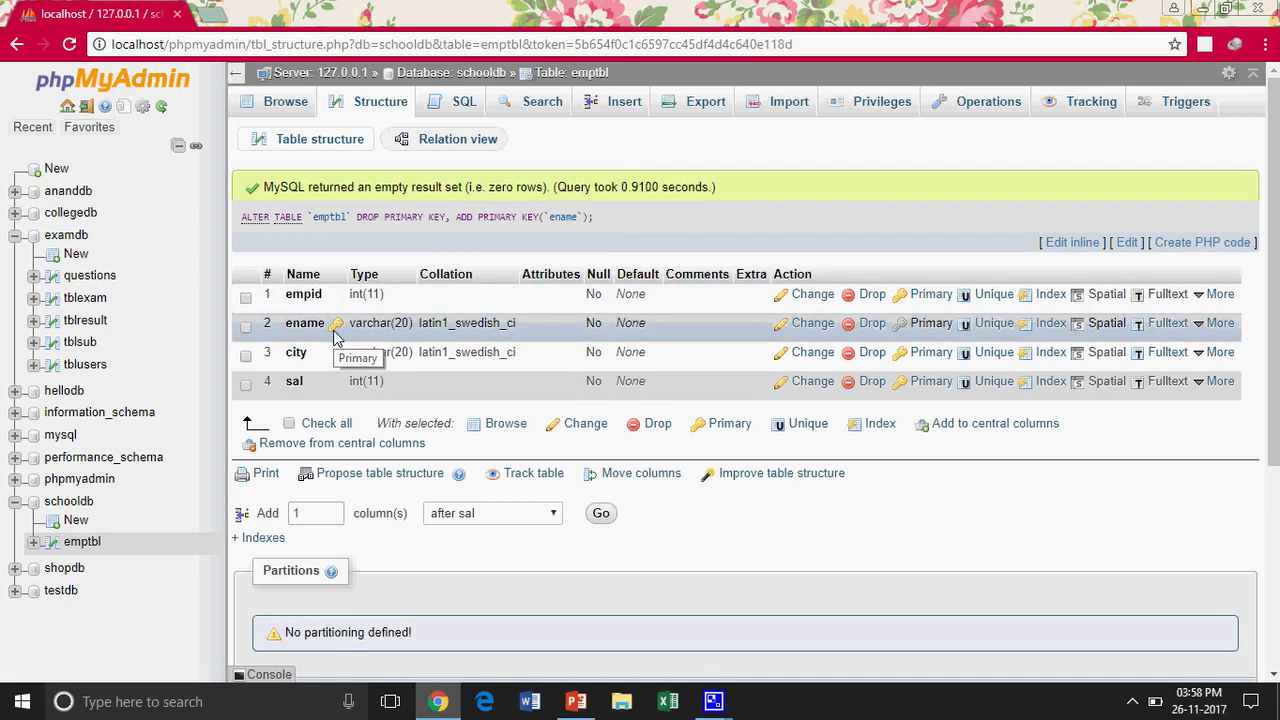
Move emptbl's primary key from ename to empid and list the table's 3 rows
left_click(928, 296)
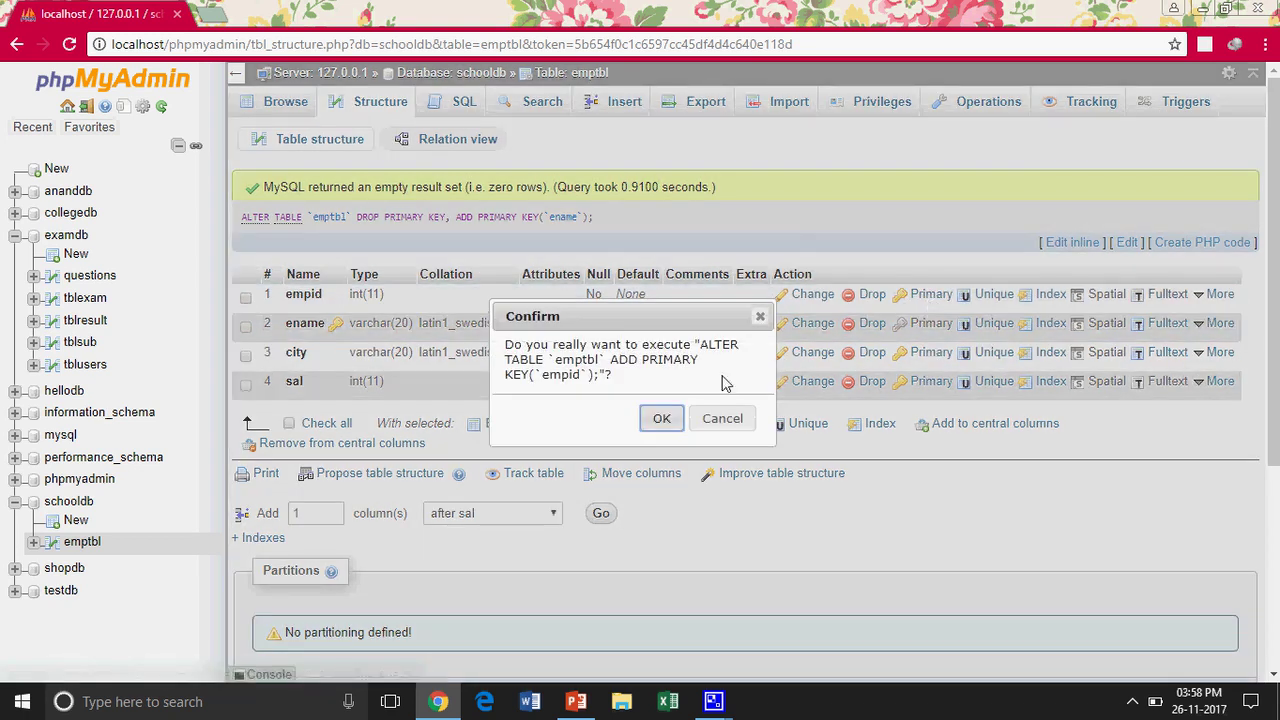
left_click(661, 420)
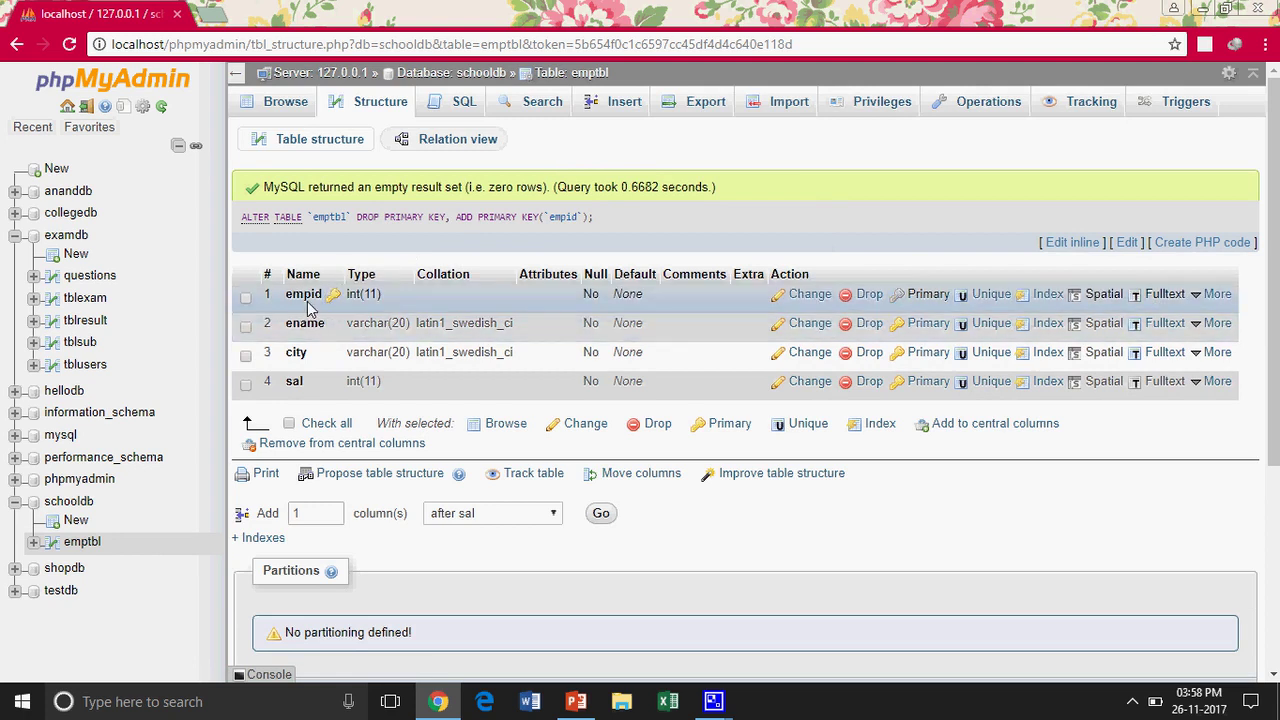
left_click(283, 103)
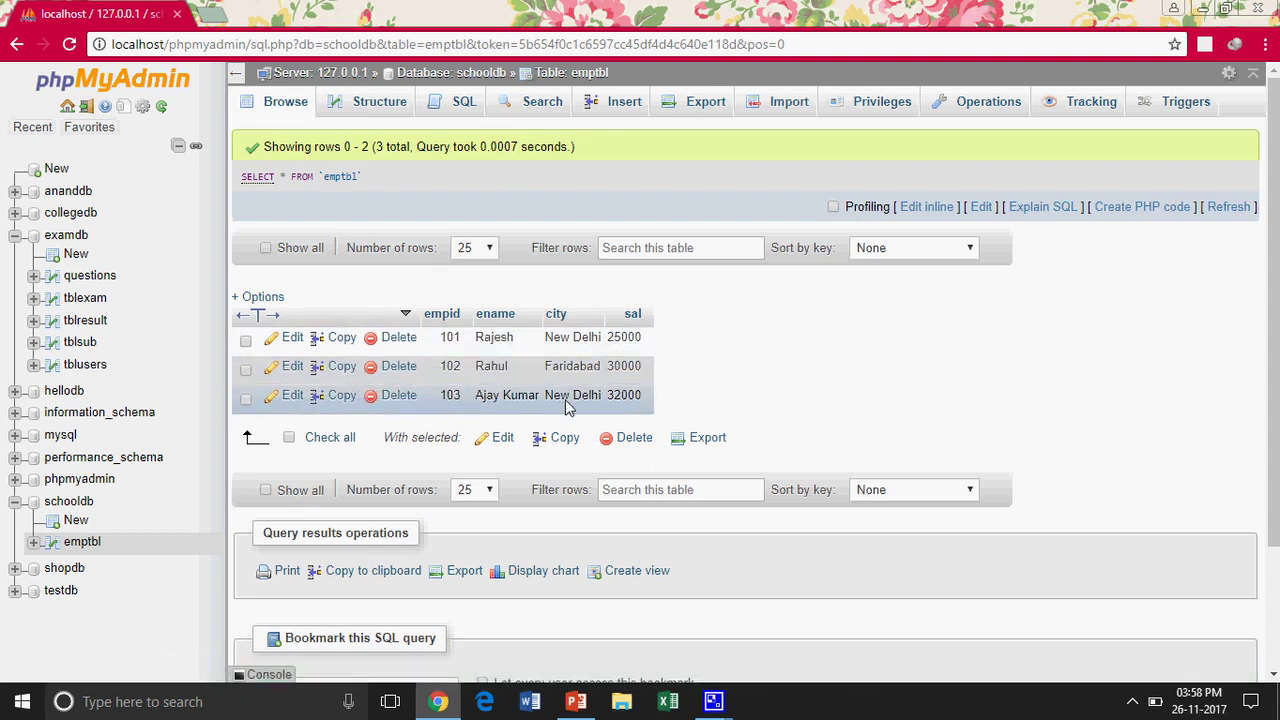
Change the city of emptbl row 103 to Noida
left_click(292, 396)
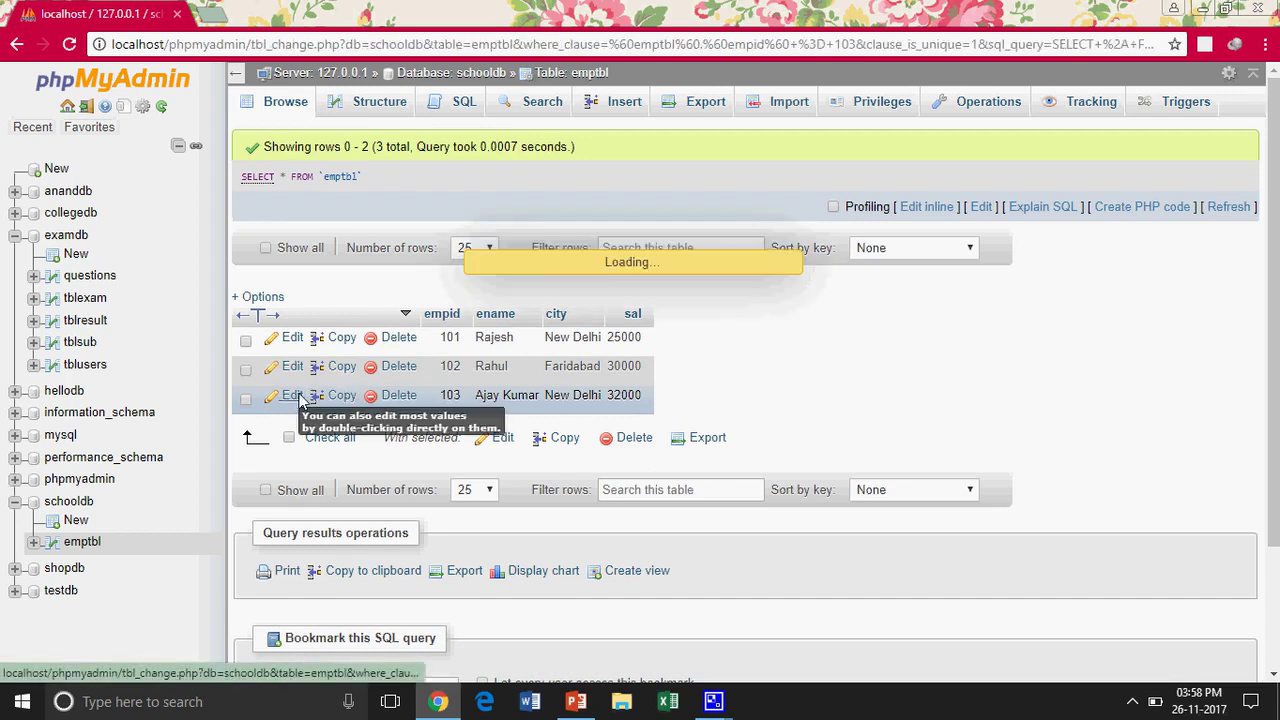
left_click_drag(658, 259, 587, 257)
type("Noida")
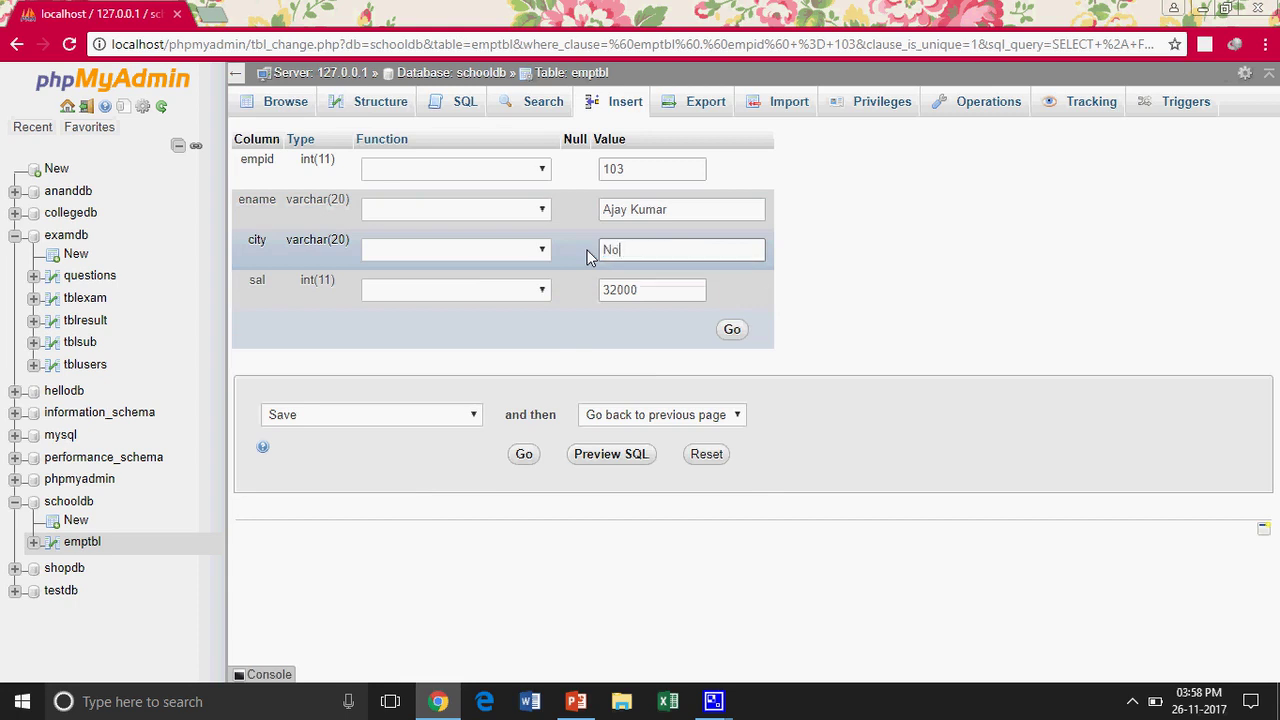
left_click(743, 331)
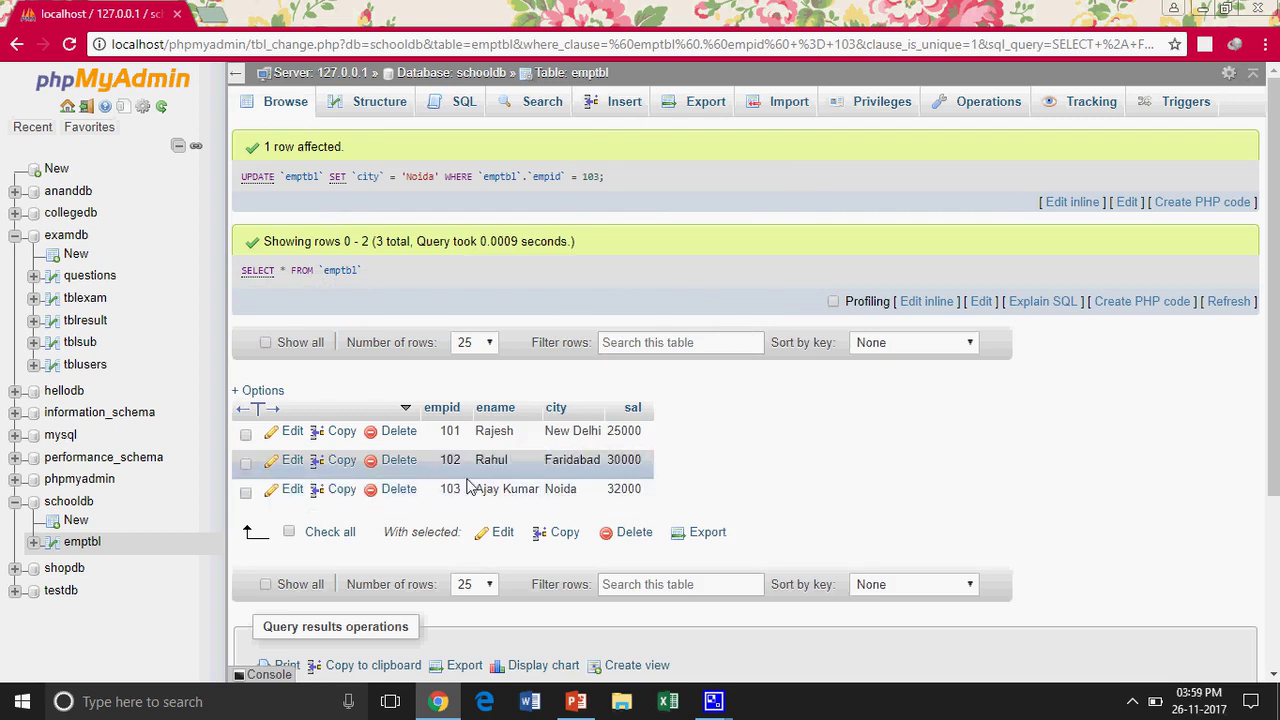
Delete the empid 102 row from emptbl, then switch to the slide show
left_click(393, 460)
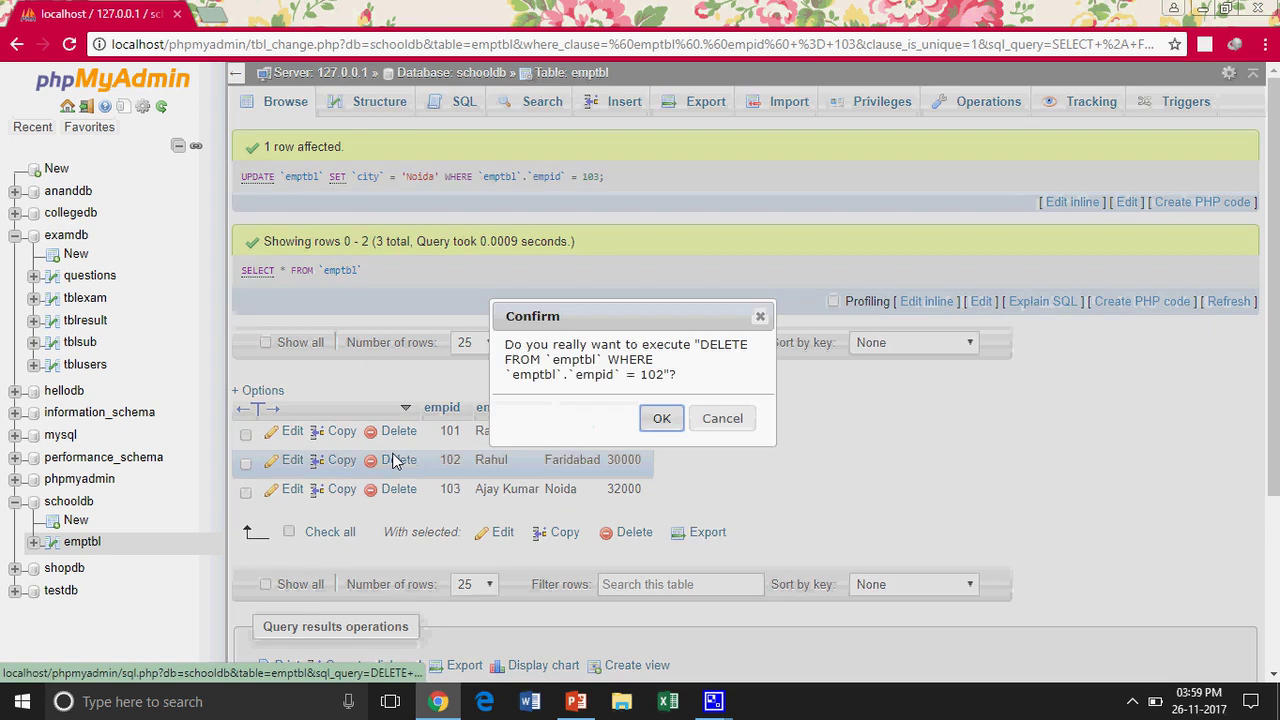
left_click(660, 419)
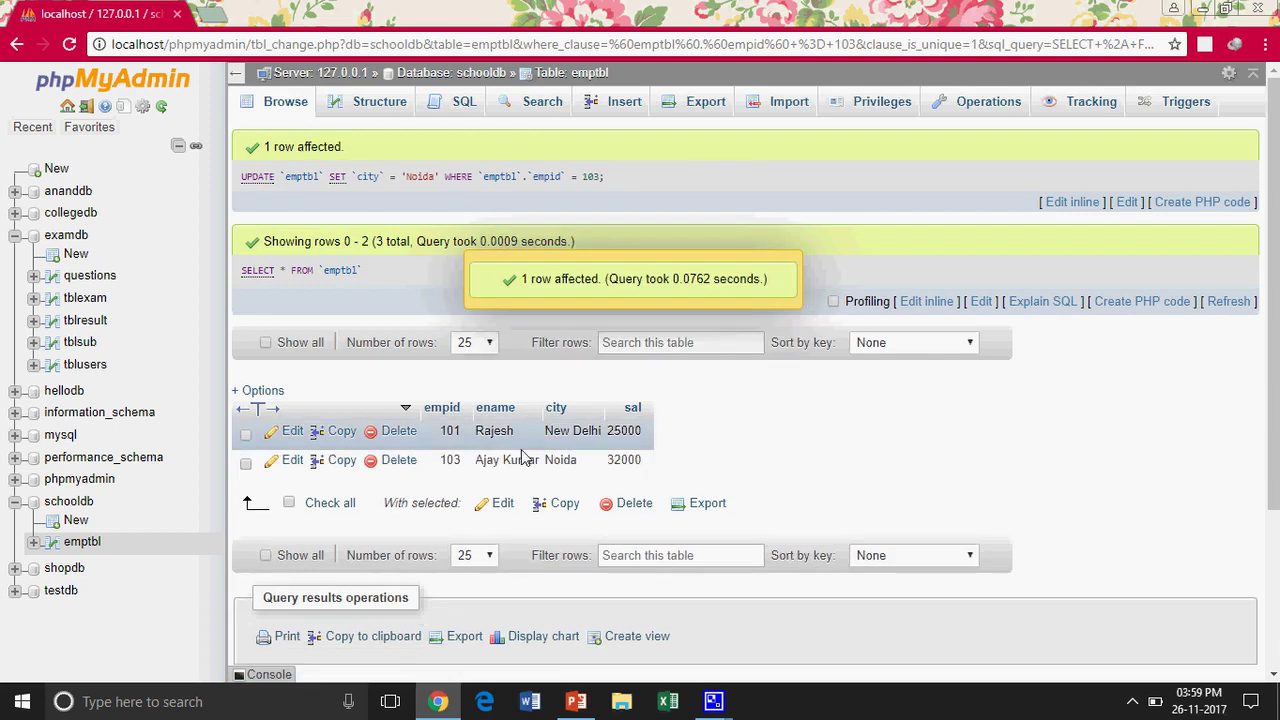
key("alt+Tab")
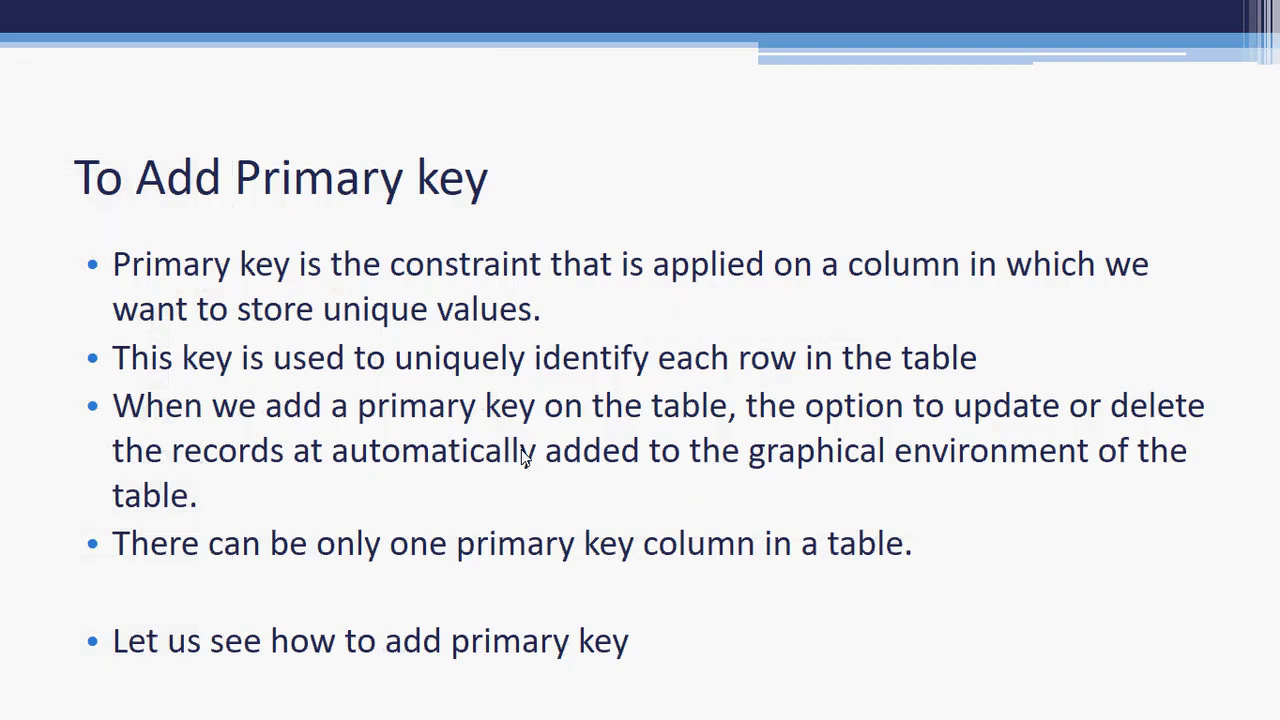
Advance the slide show to 'Provide Default Values', then go back to phpMyAdmin
left_click(521, 455)
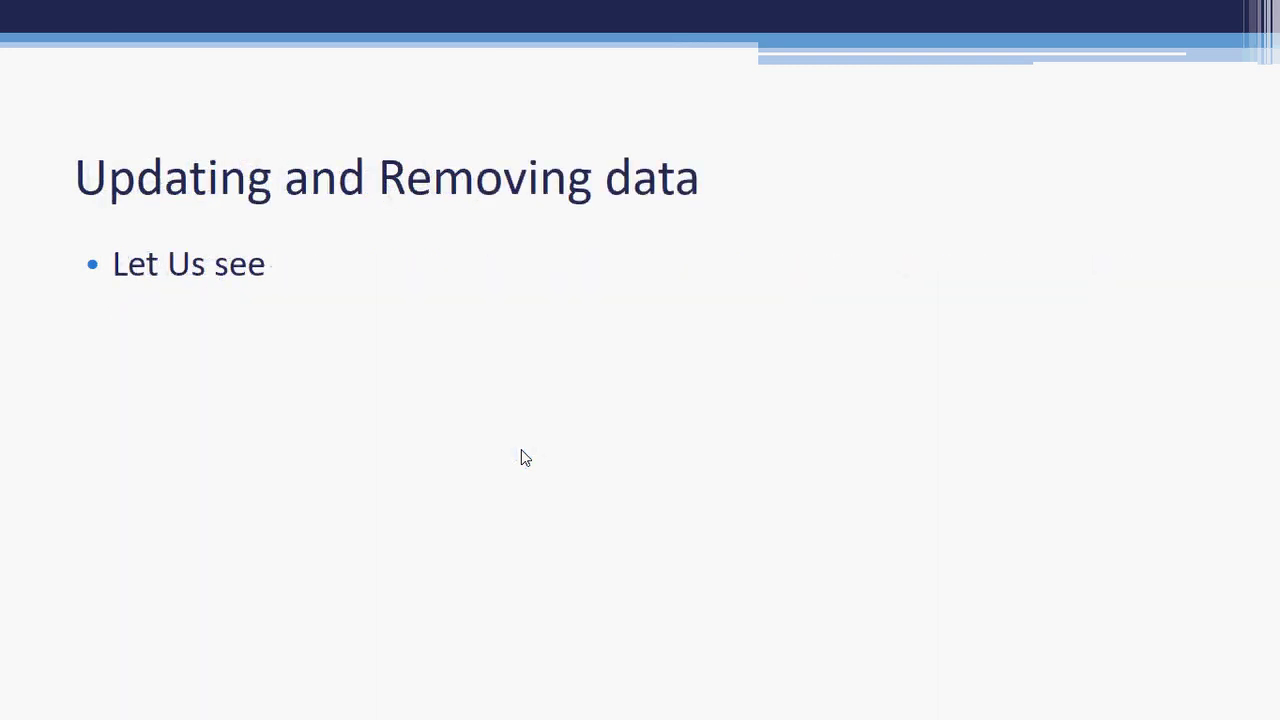
left_click(521, 457)
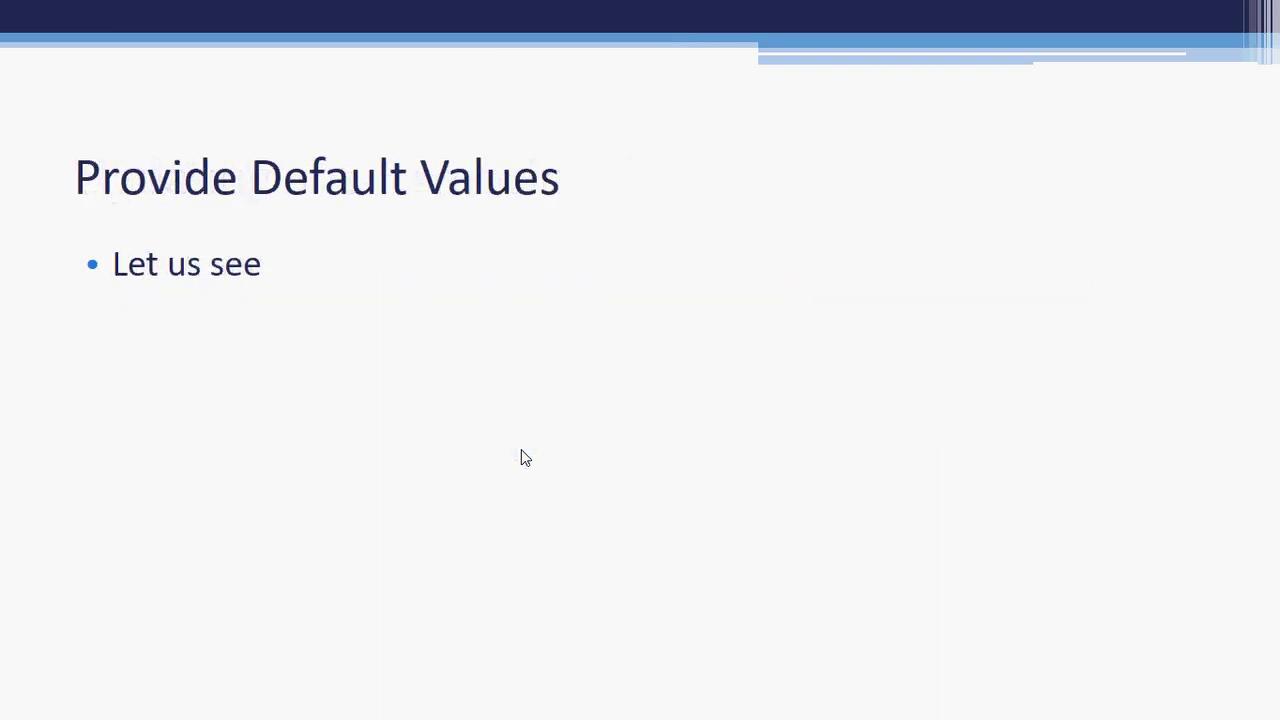
key("alt+Tab")
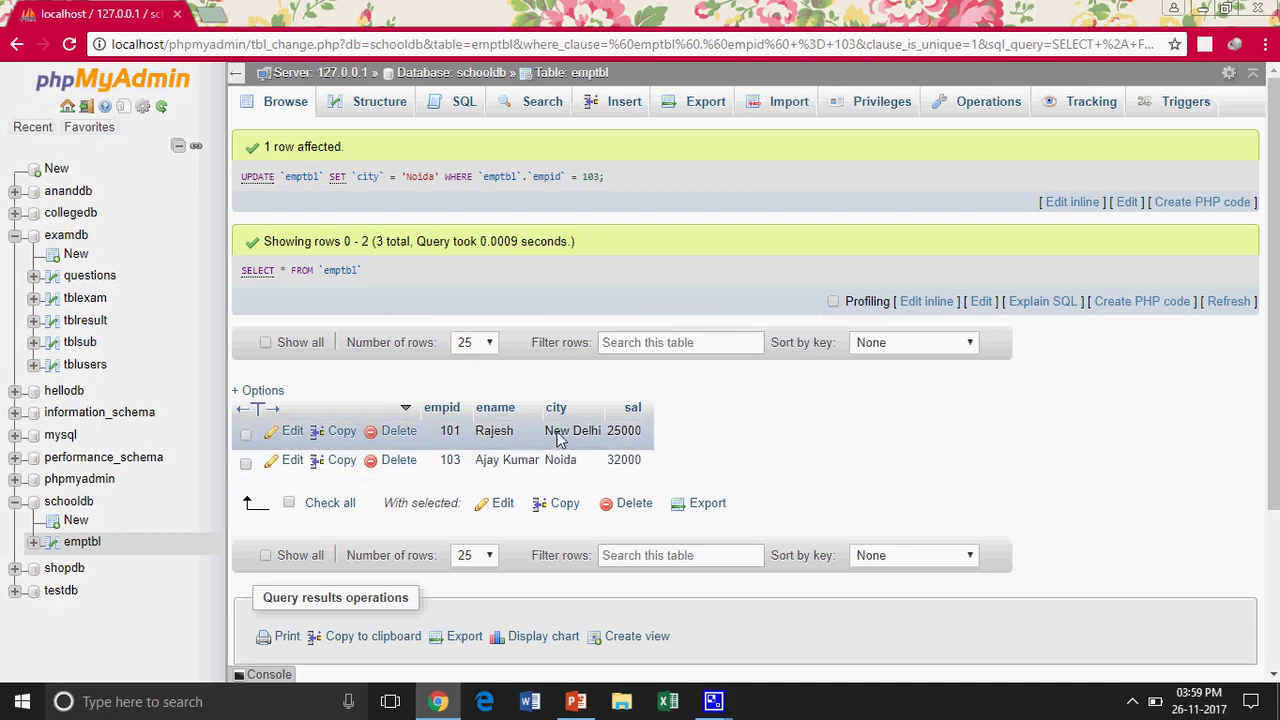
Set the city column's Default to 'As defined: New Delhi' and save the column
left_click(620, 104)
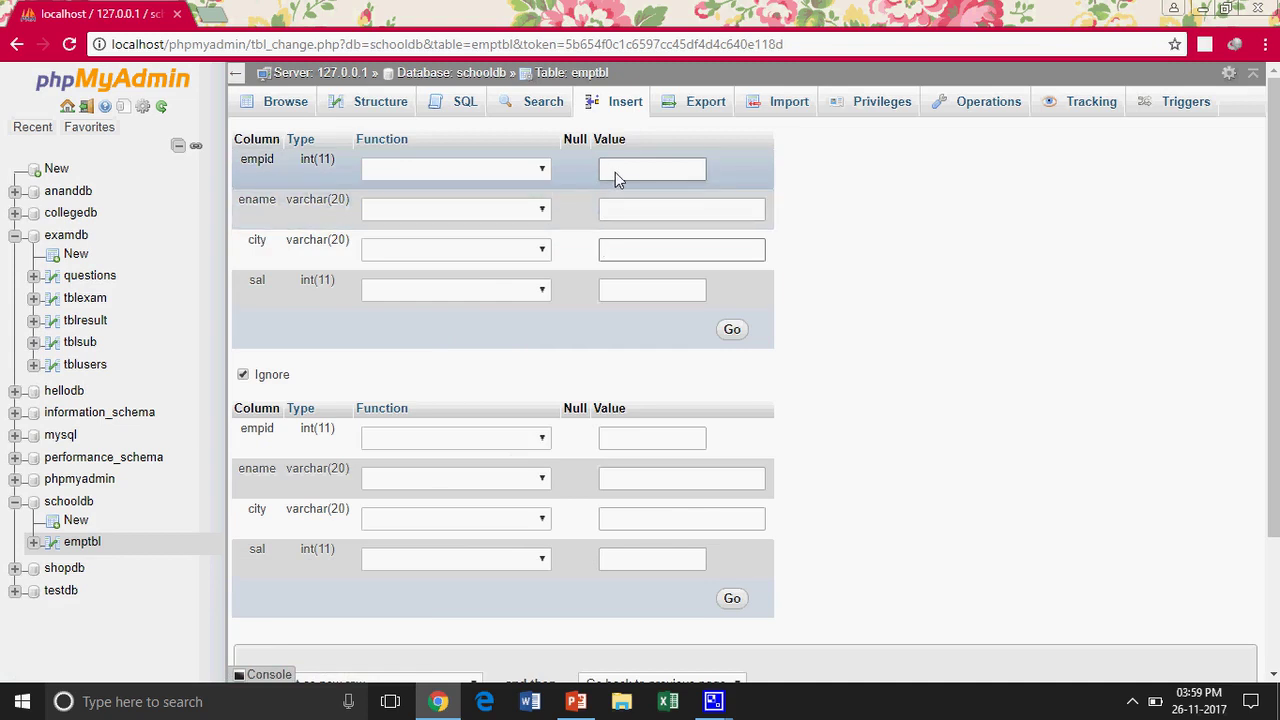
left_click(615, 172)
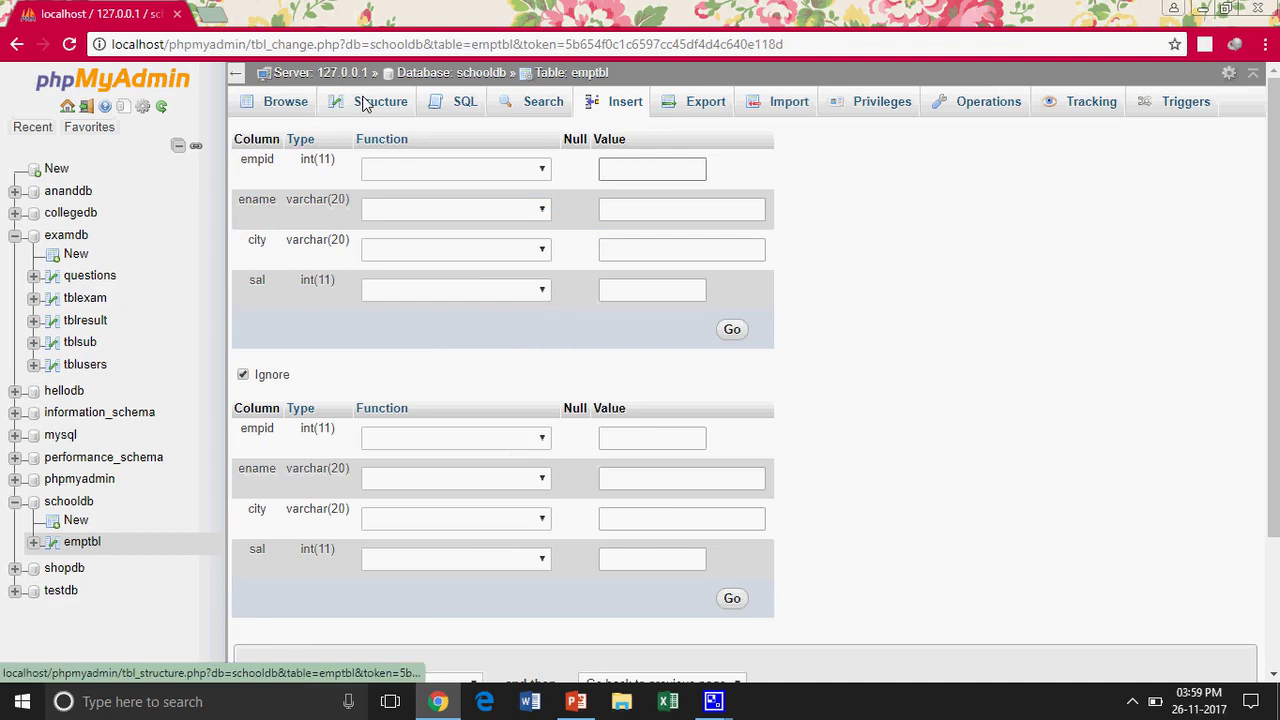
left_click(365, 105)
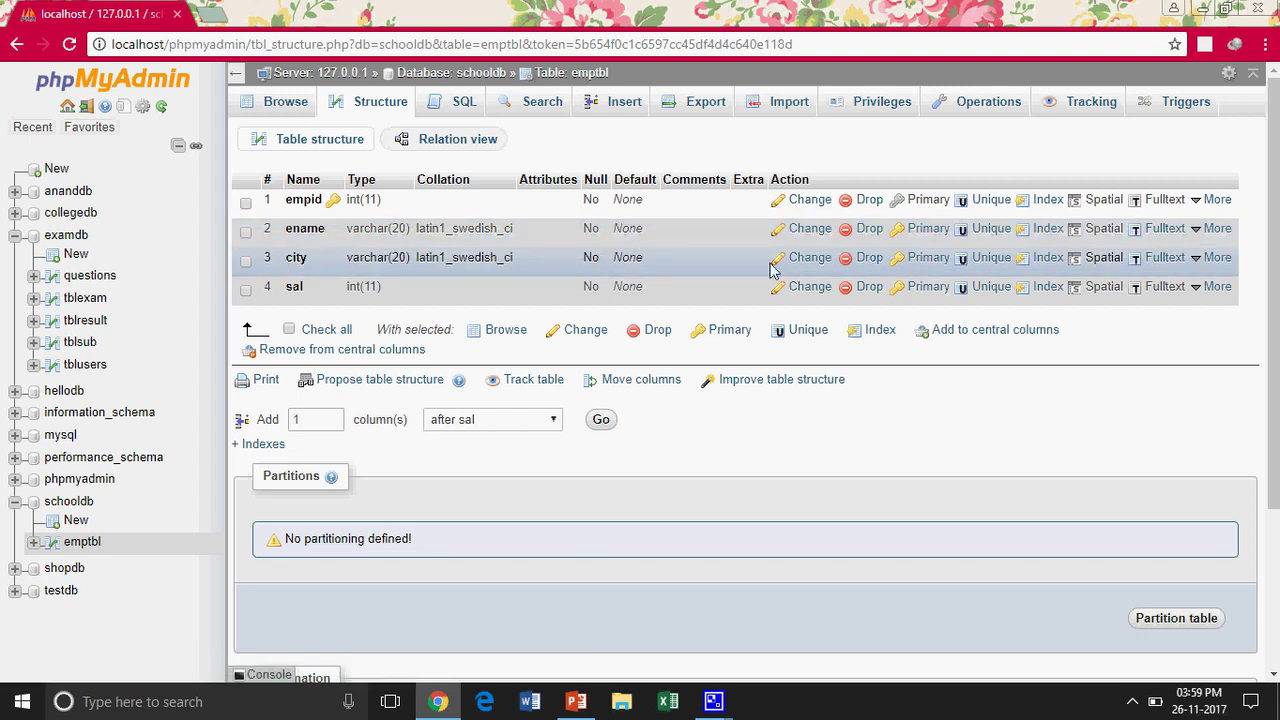
left_click(826, 262)
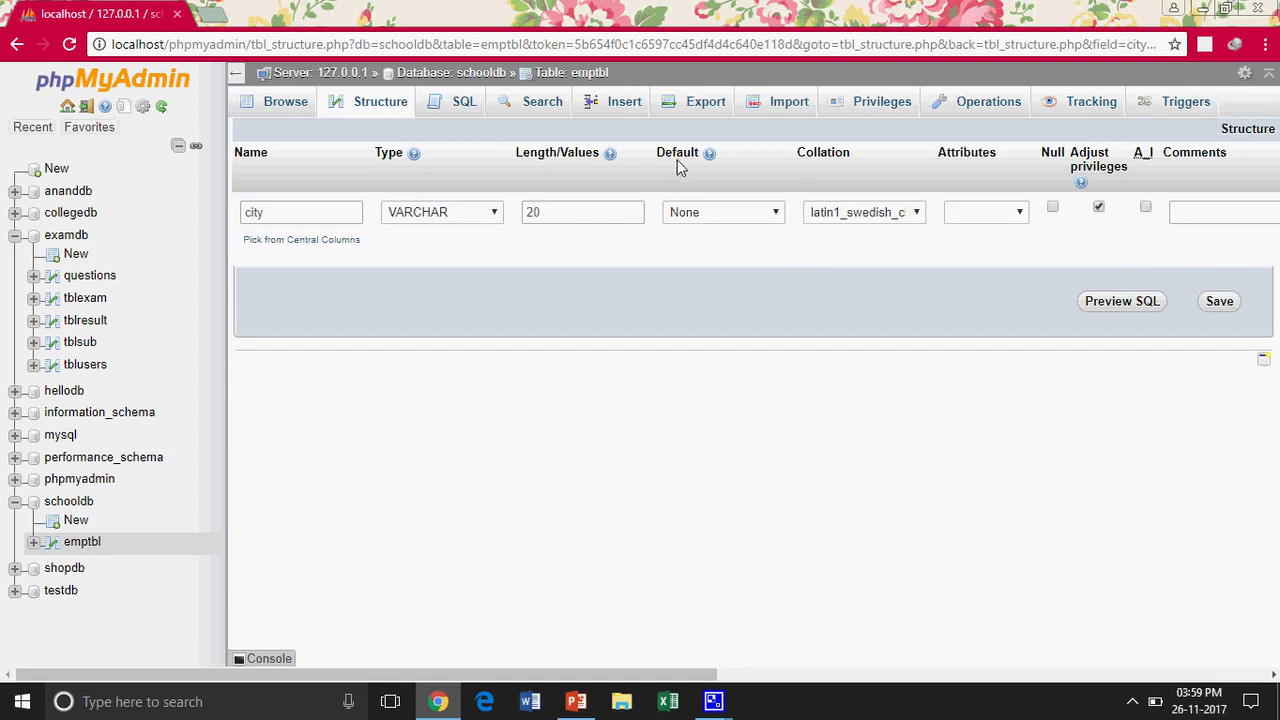
left_click(745, 218)
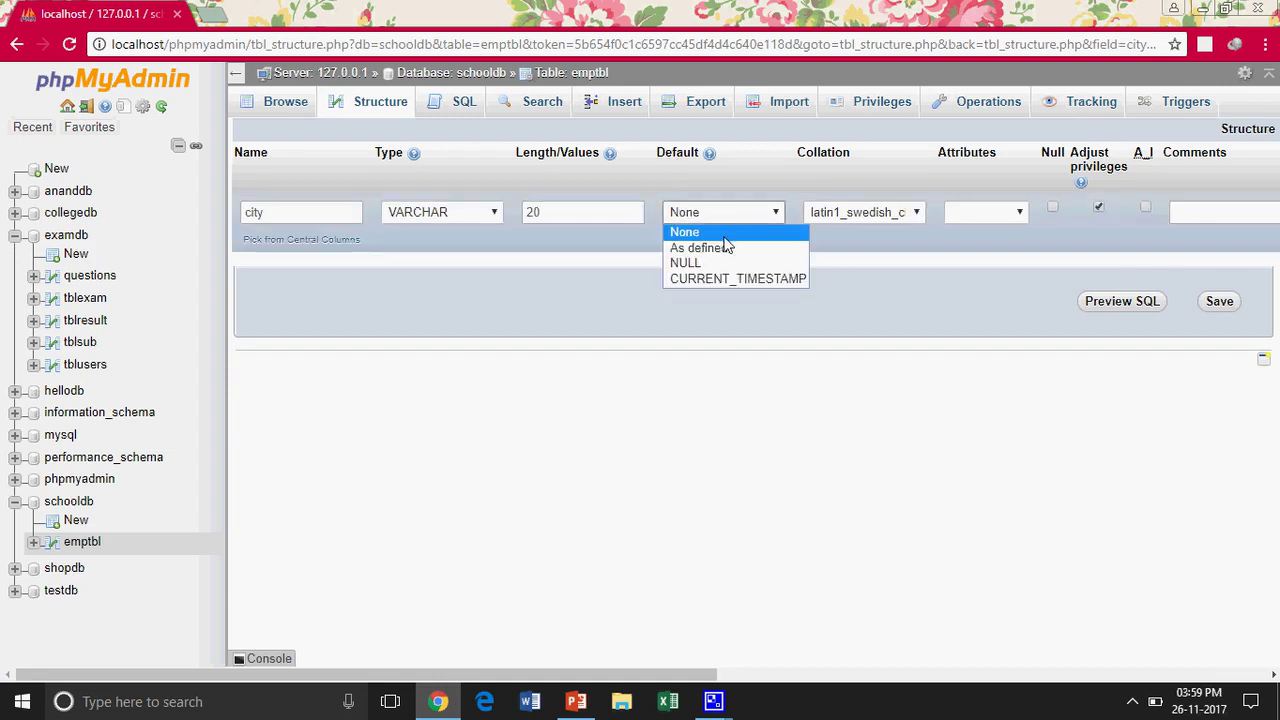
left_click(720, 247)
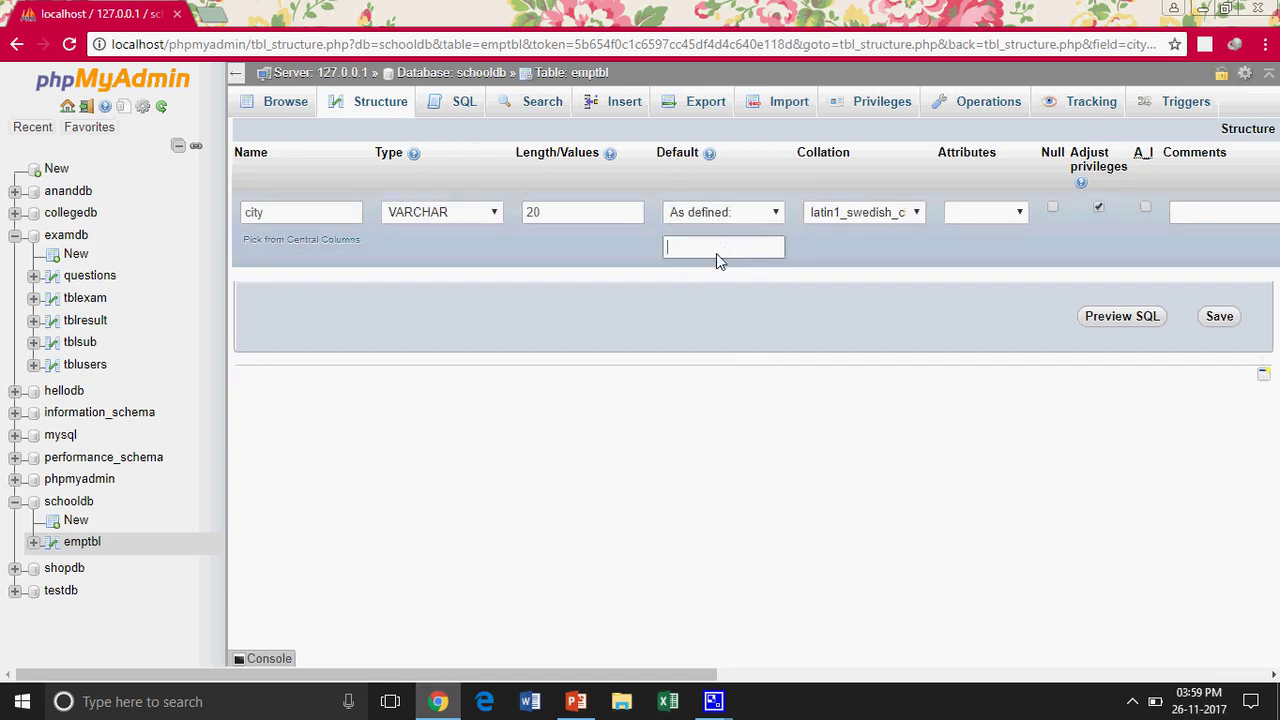
left_click(716, 253)
type("New Delhi")
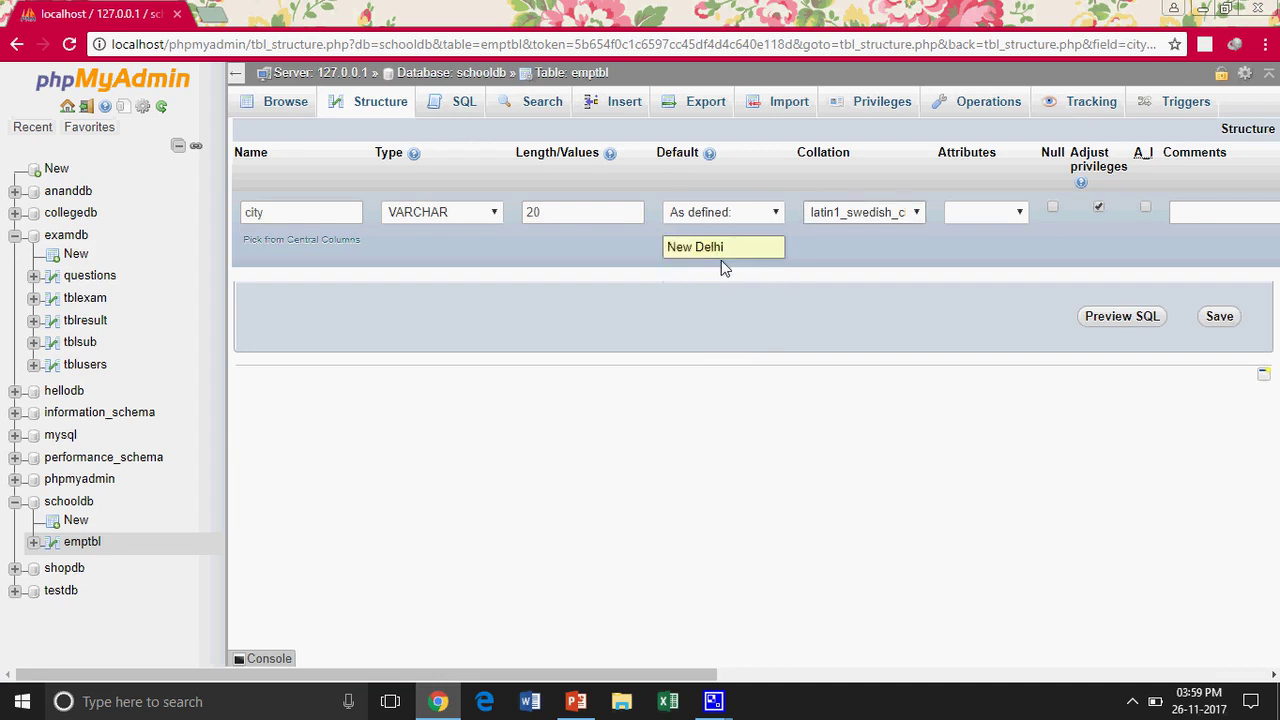
left_click(721, 264)
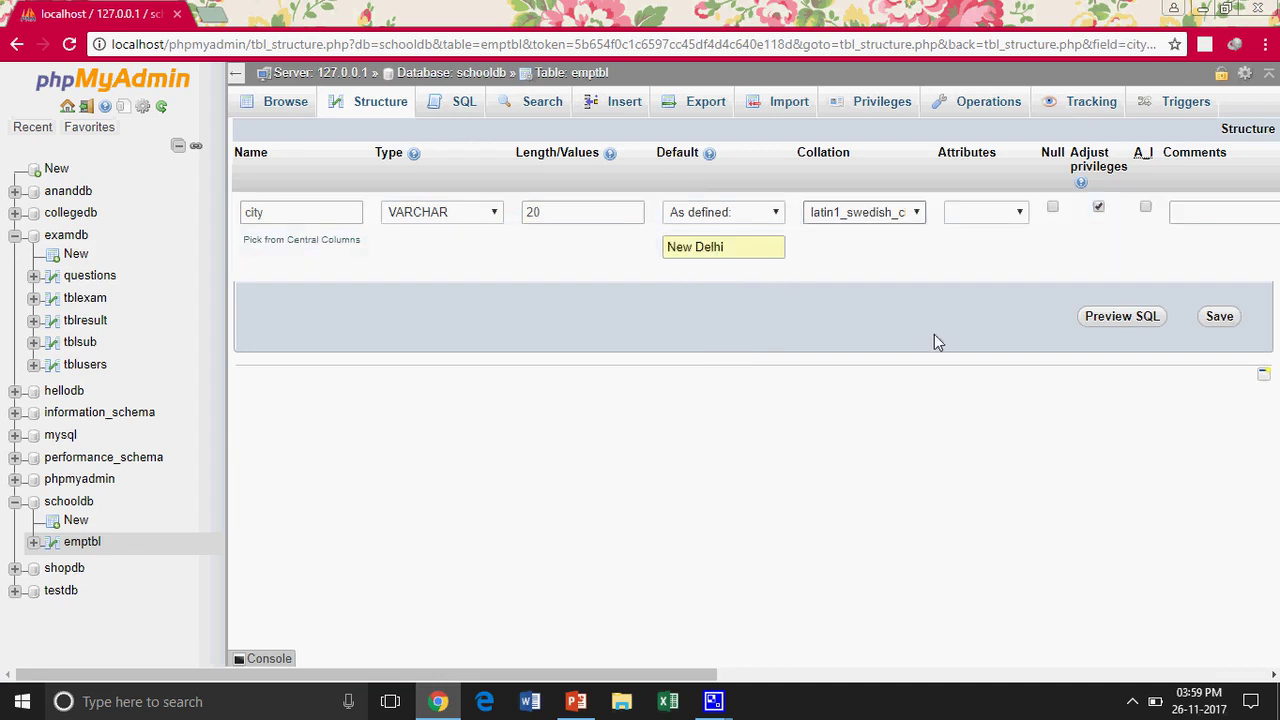
left_click(1219, 316)
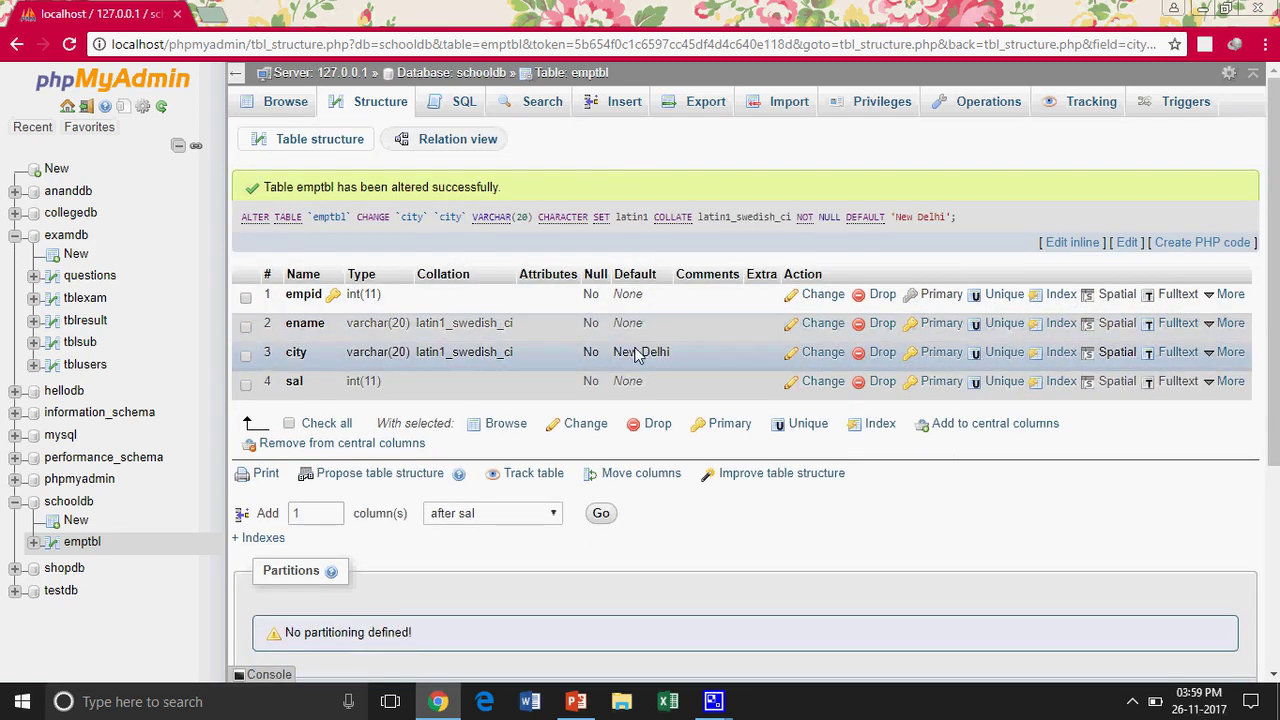
Insert employee 102 with a name, default city New Delhi and salary 40000, then browse emptbl
left_click(625, 103)
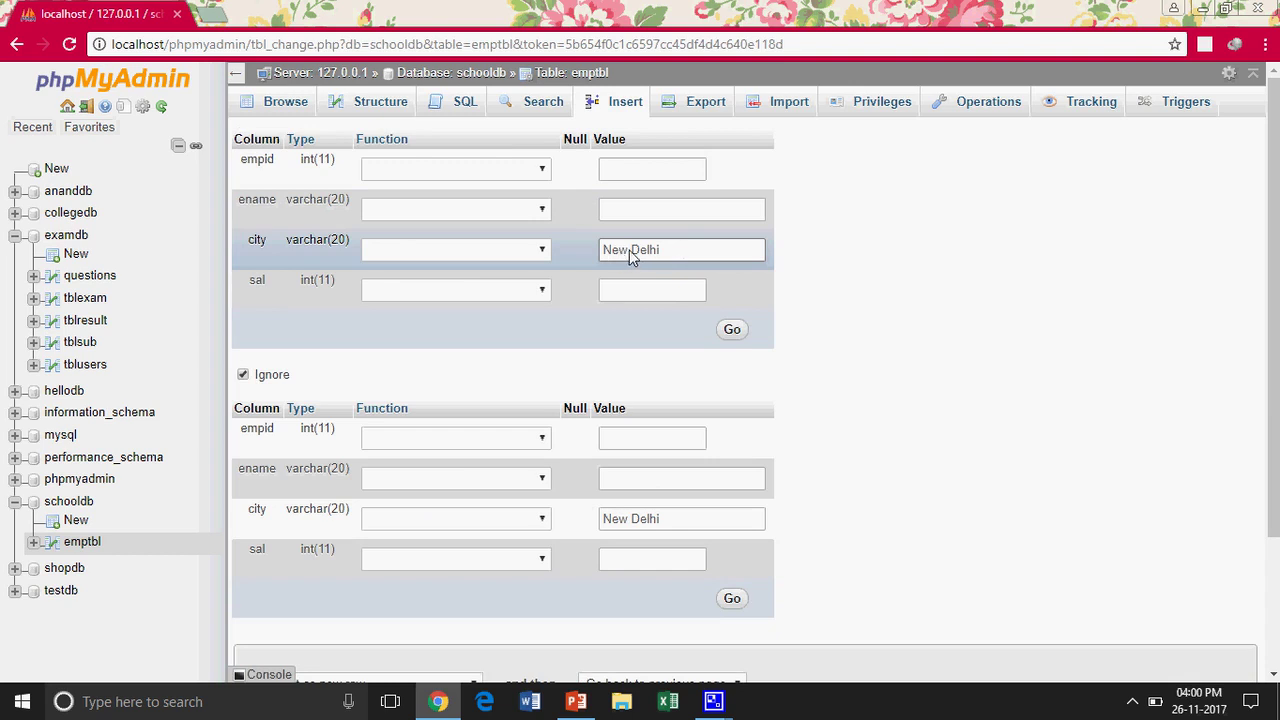
left_click(636, 172)
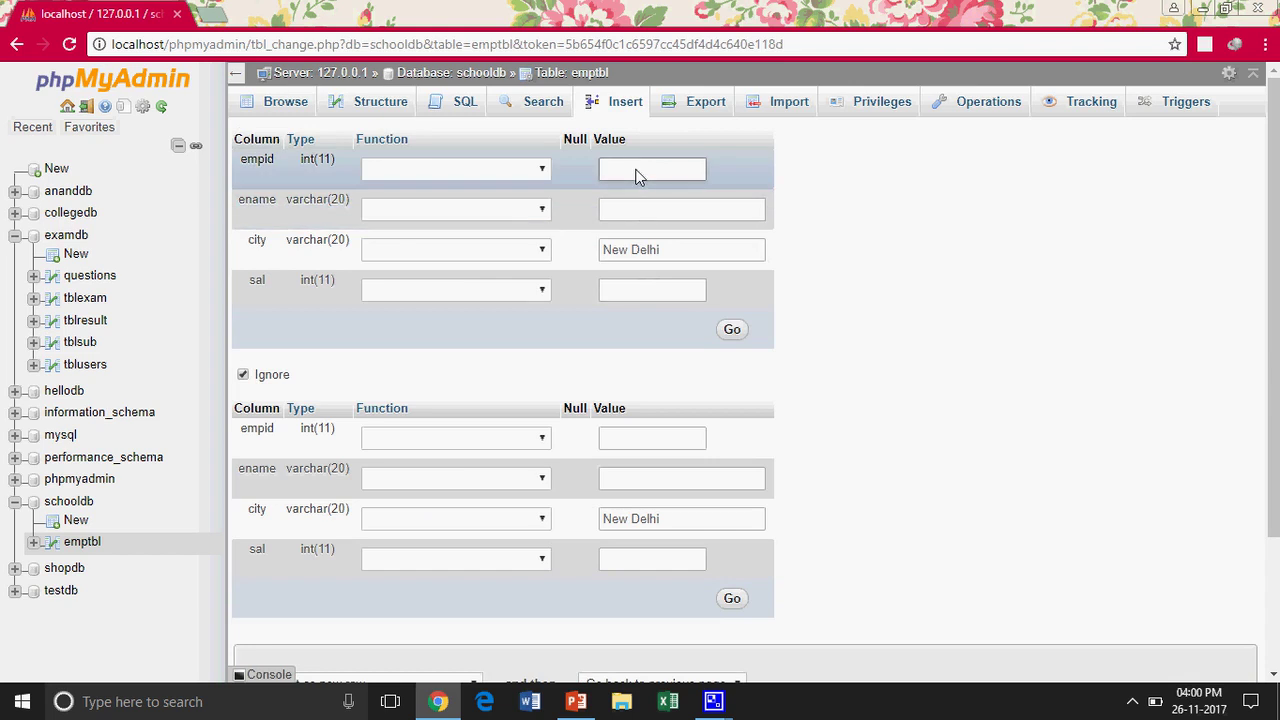
type("104")
double_click(636, 172)
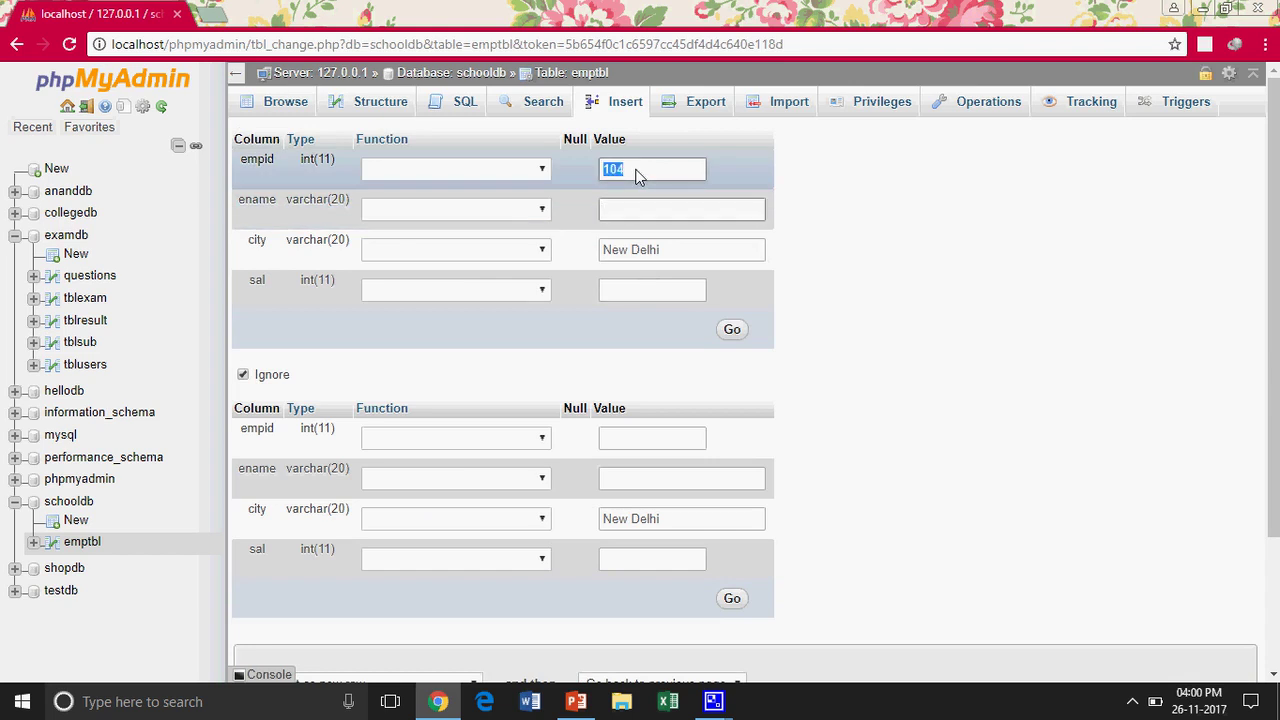
type("102")
key("Tab")
key("Tab")
key("Tab")
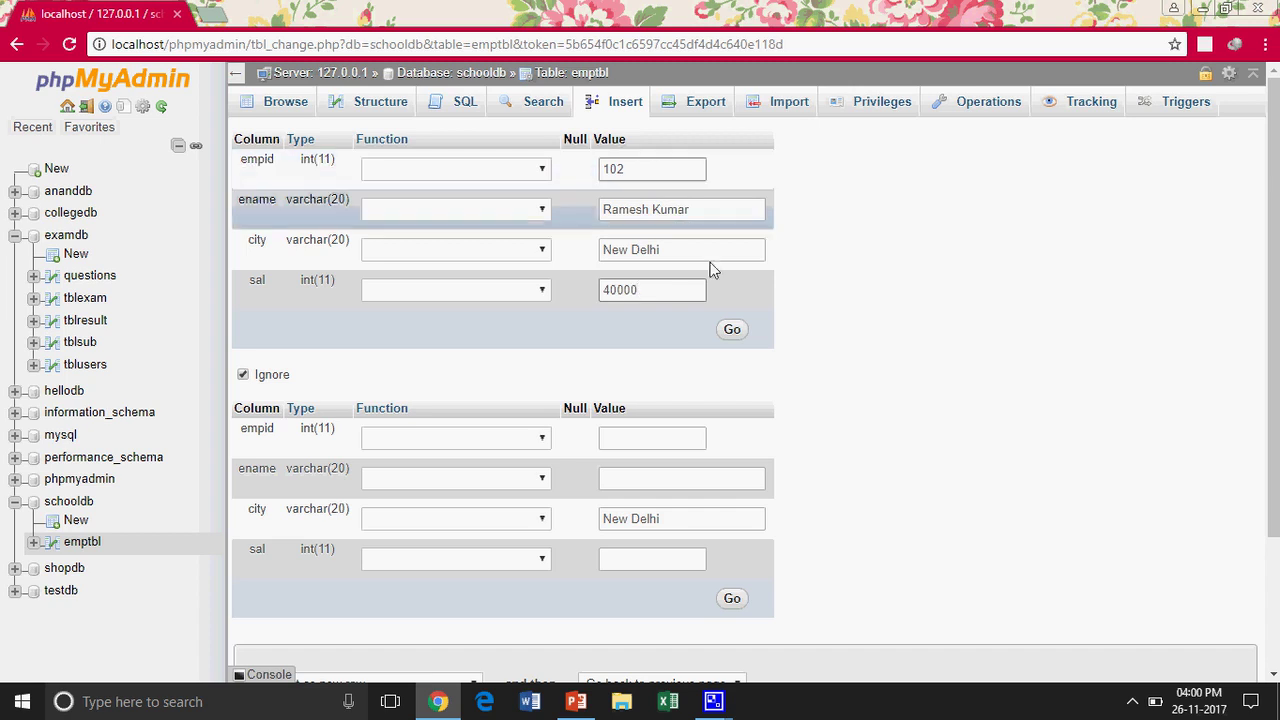
left_click(731, 329)
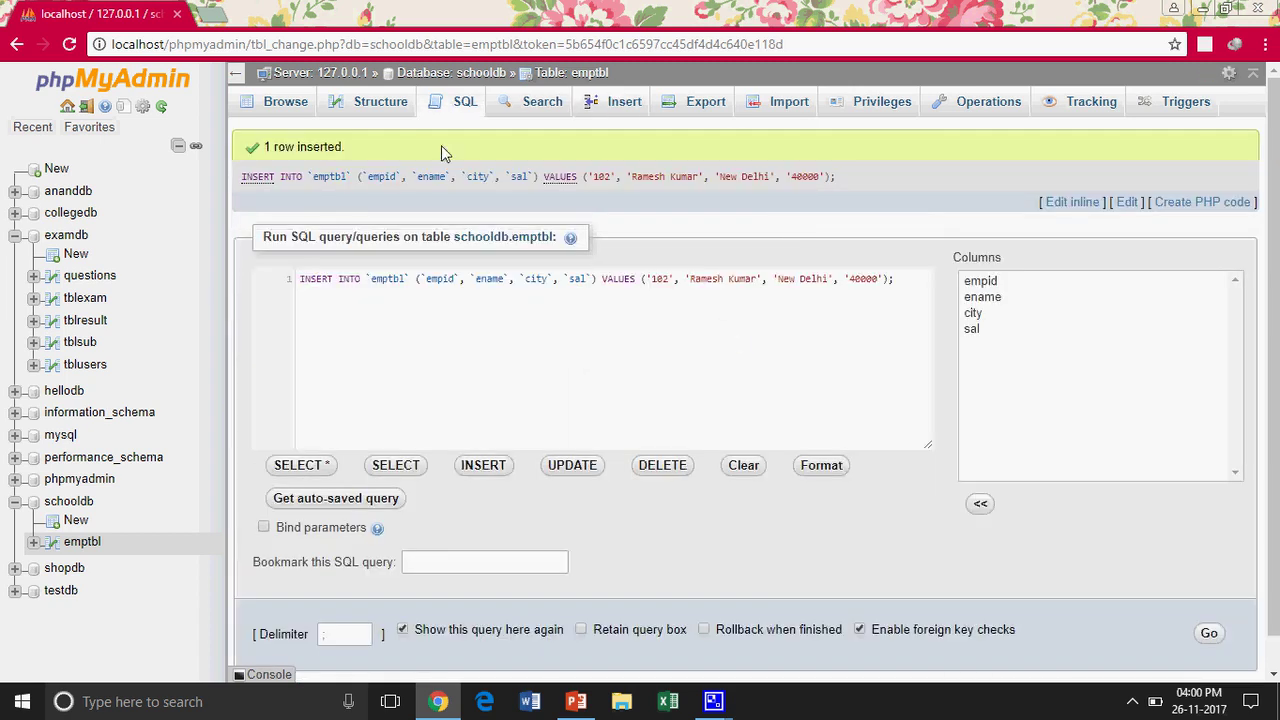
left_click(300, 104)
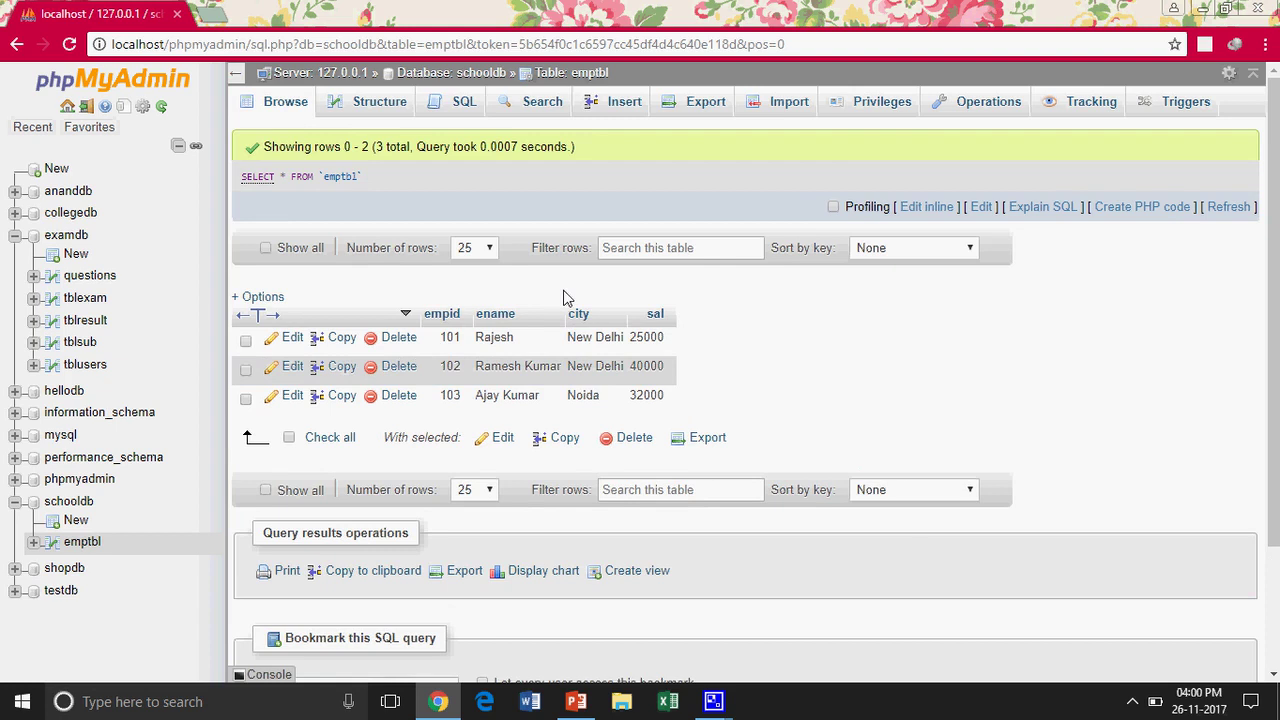
key("alt+Tab")
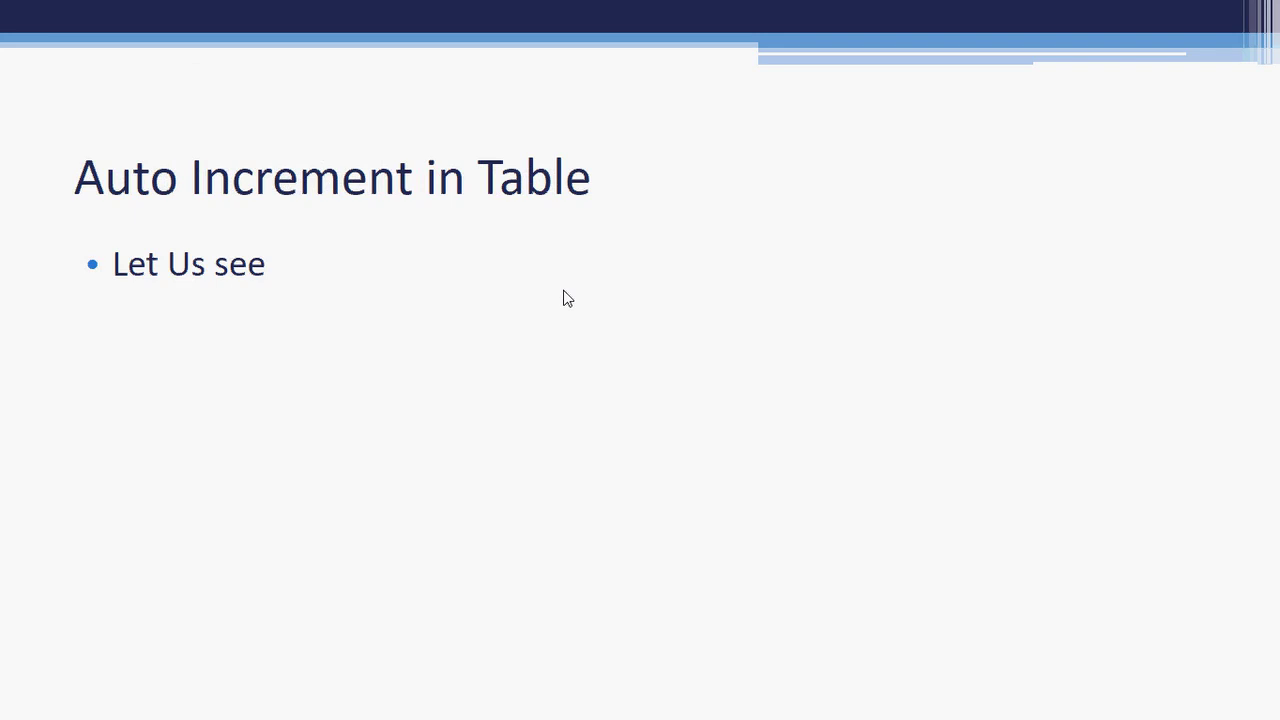
Leave the 'Auto Increment in Table' slide and return to phpMyAdmin
key("alt+Tab")
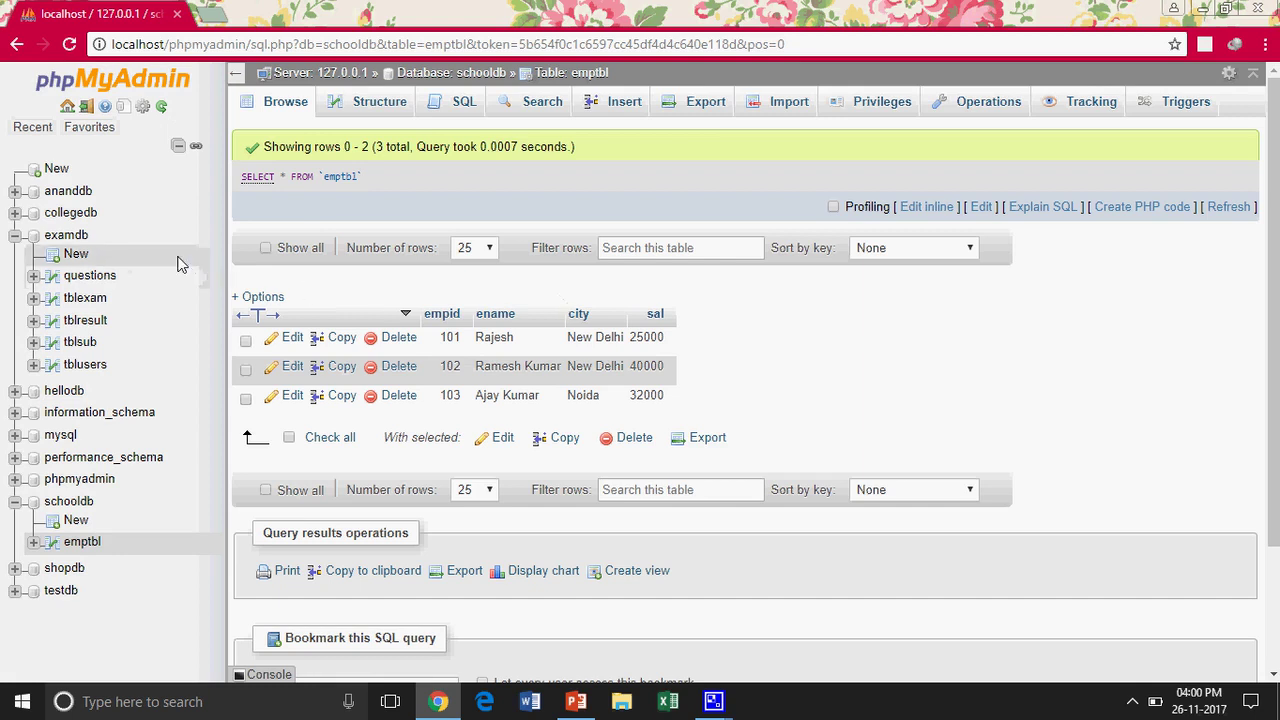
Start a new schooldb table 'student' with columns rollno, name, city and marks
left_click(77, 523)
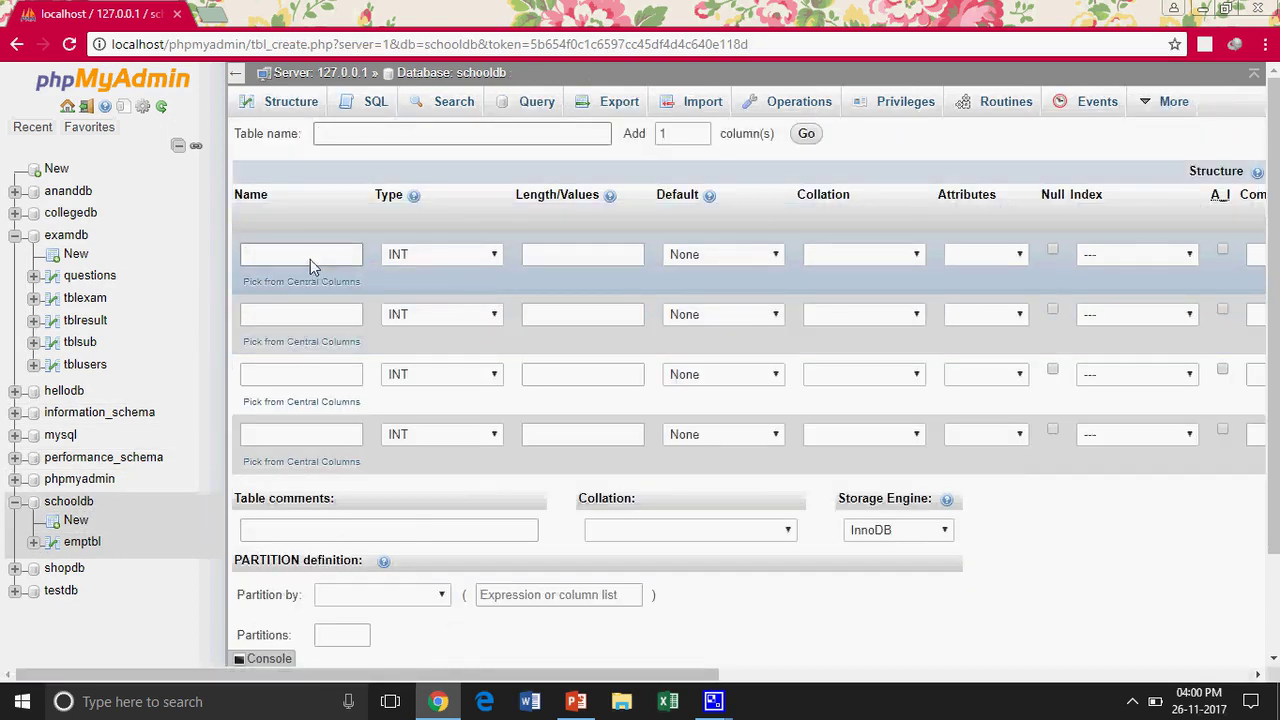
left_click(375, 138)
type("student")
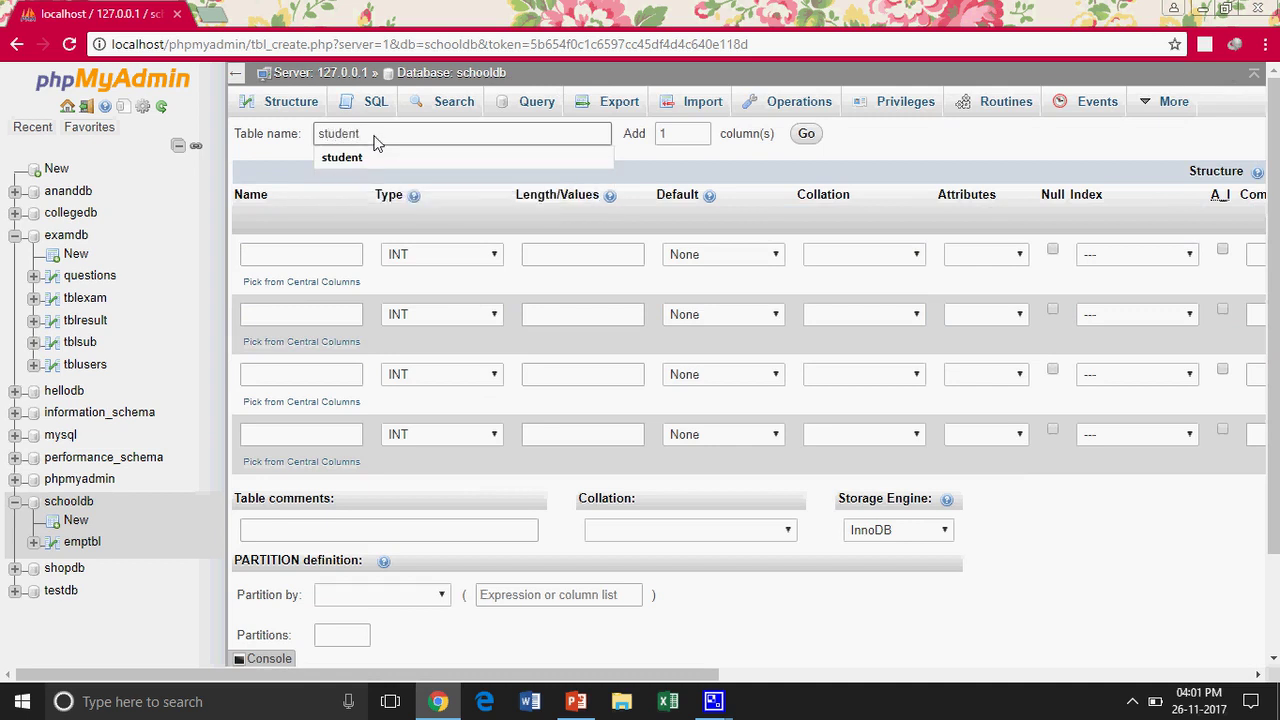
left_click(326, 257)
type("rollno")
left_click(297, 317)
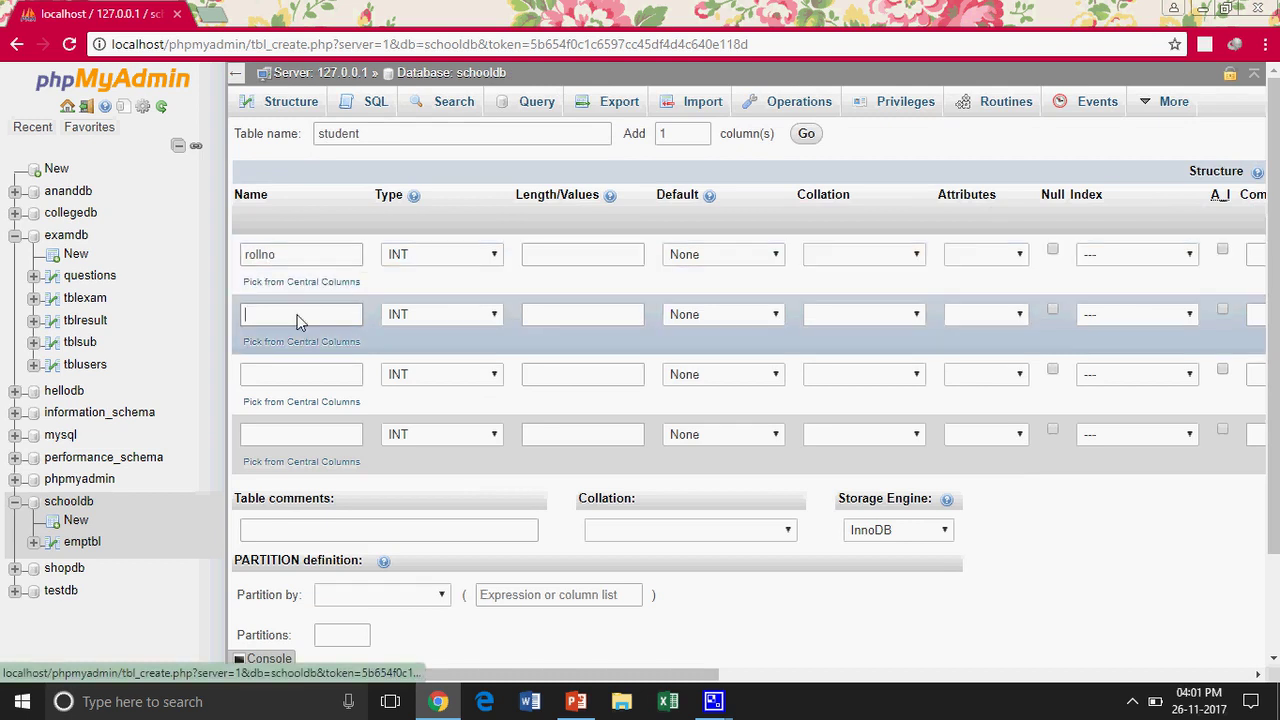
type("name")
left_click(280, 374)
type("city")
left_click(271, 436)
type("marks")
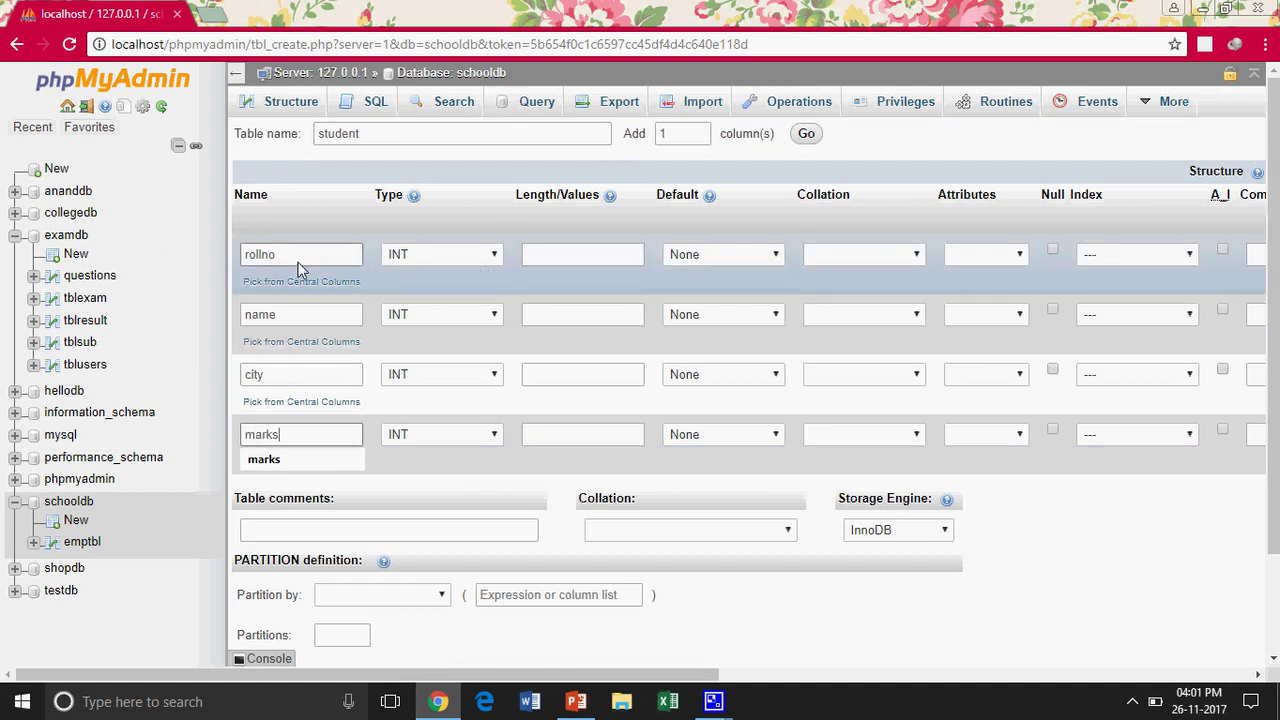
Make the name and city columns VARCHAR with length 20
left_click(428, 315)
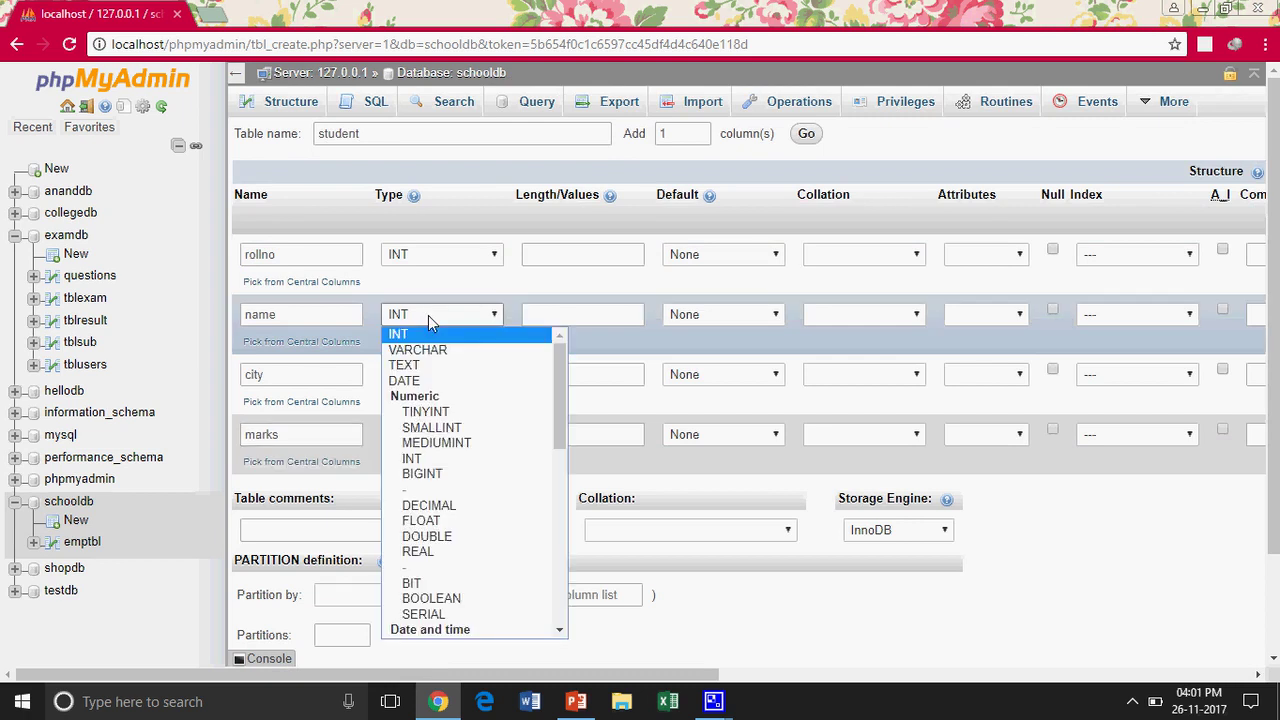
left_click(432, 351)
left_click(529, 315)
type("20")
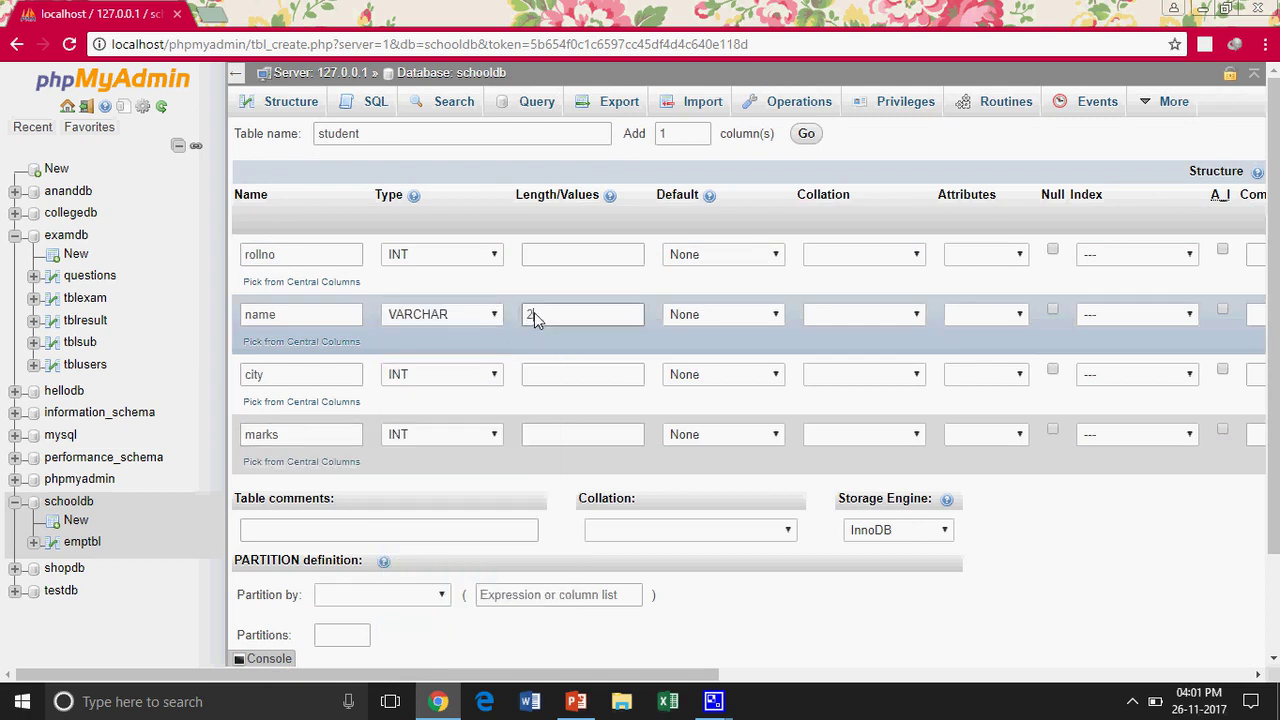
left_click(488, 374)
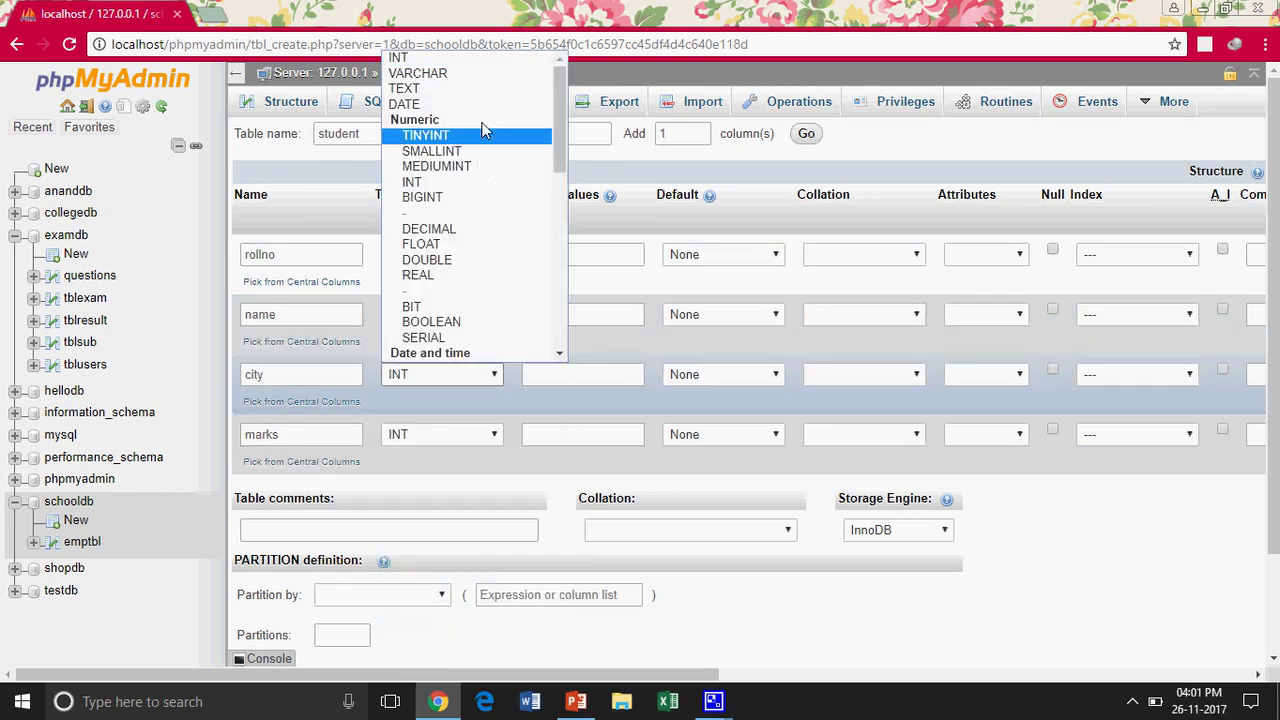
left_click(490, 80)
left_click(560, 380)
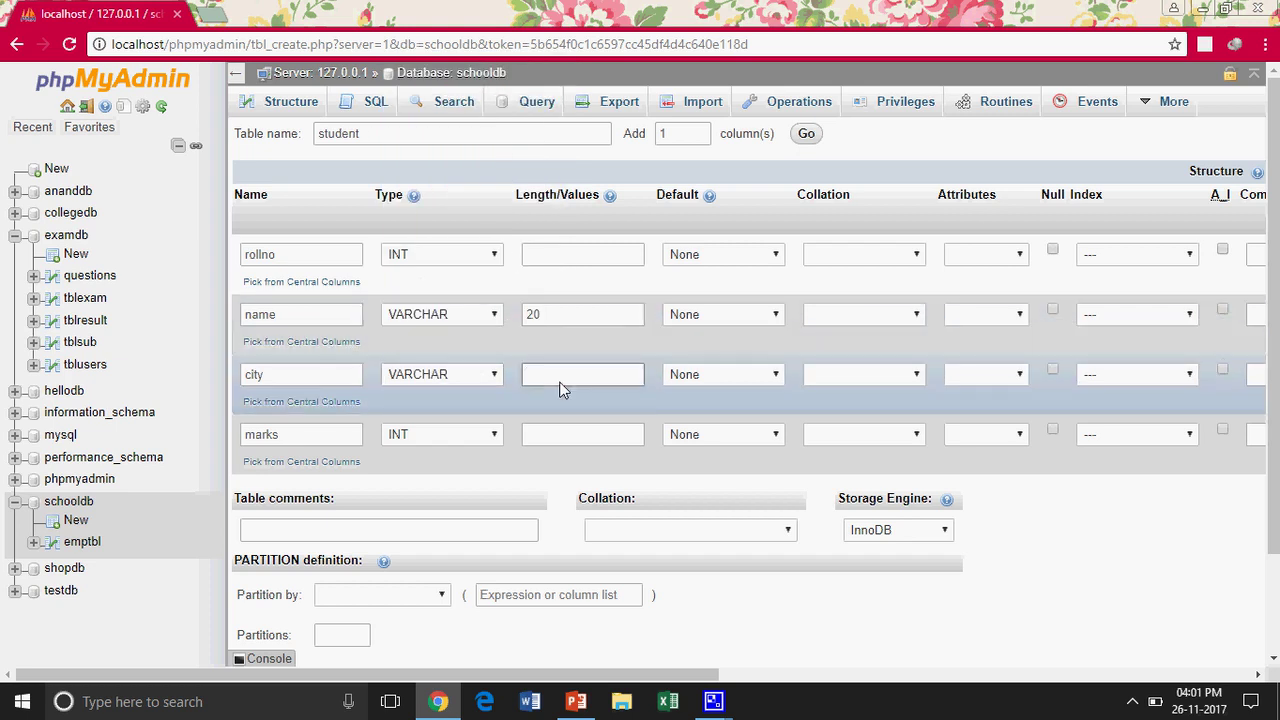
type("20")
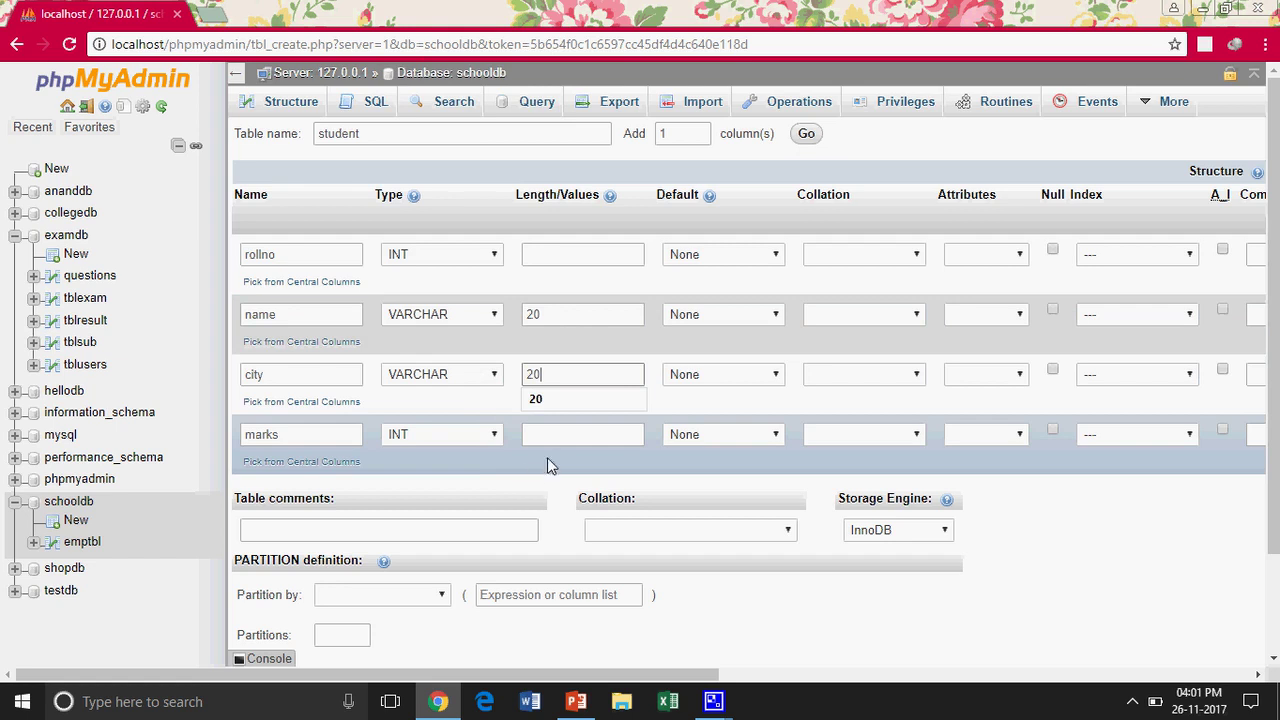
Give rollno a PRIMARY index and enable A_I auto-increment on it
left_click(560, 257)
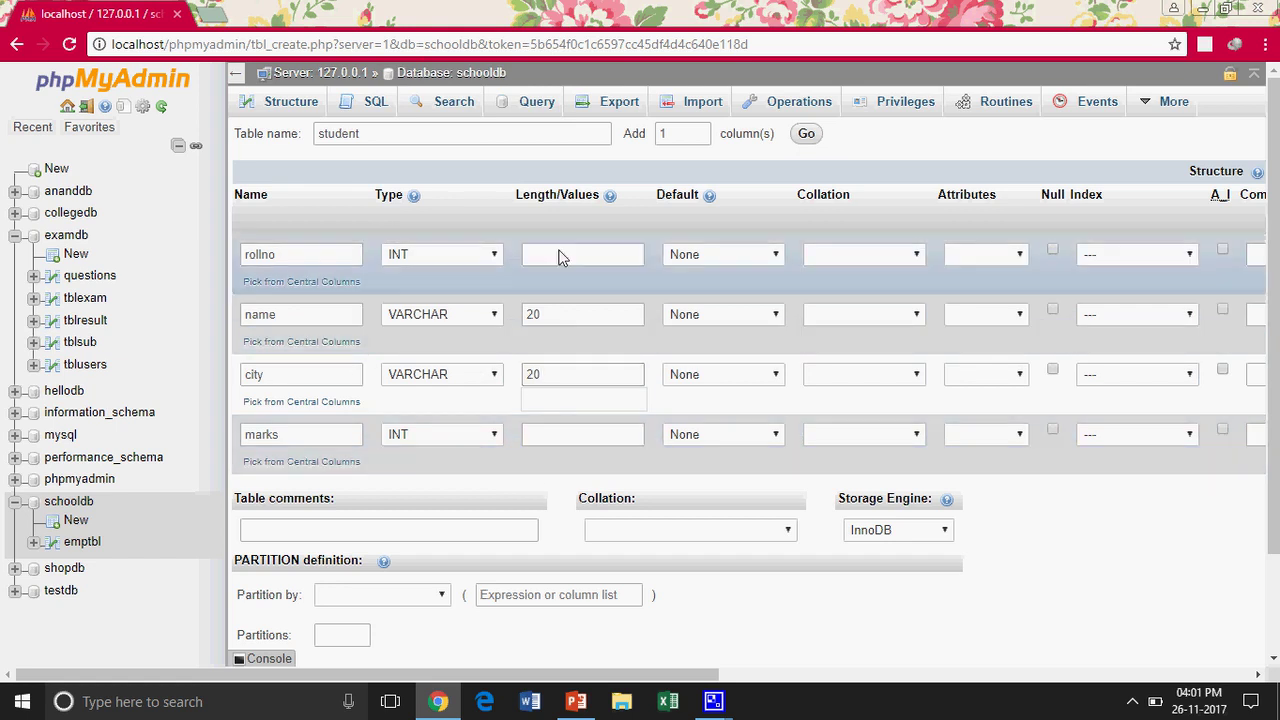
left_click(1140, 257)
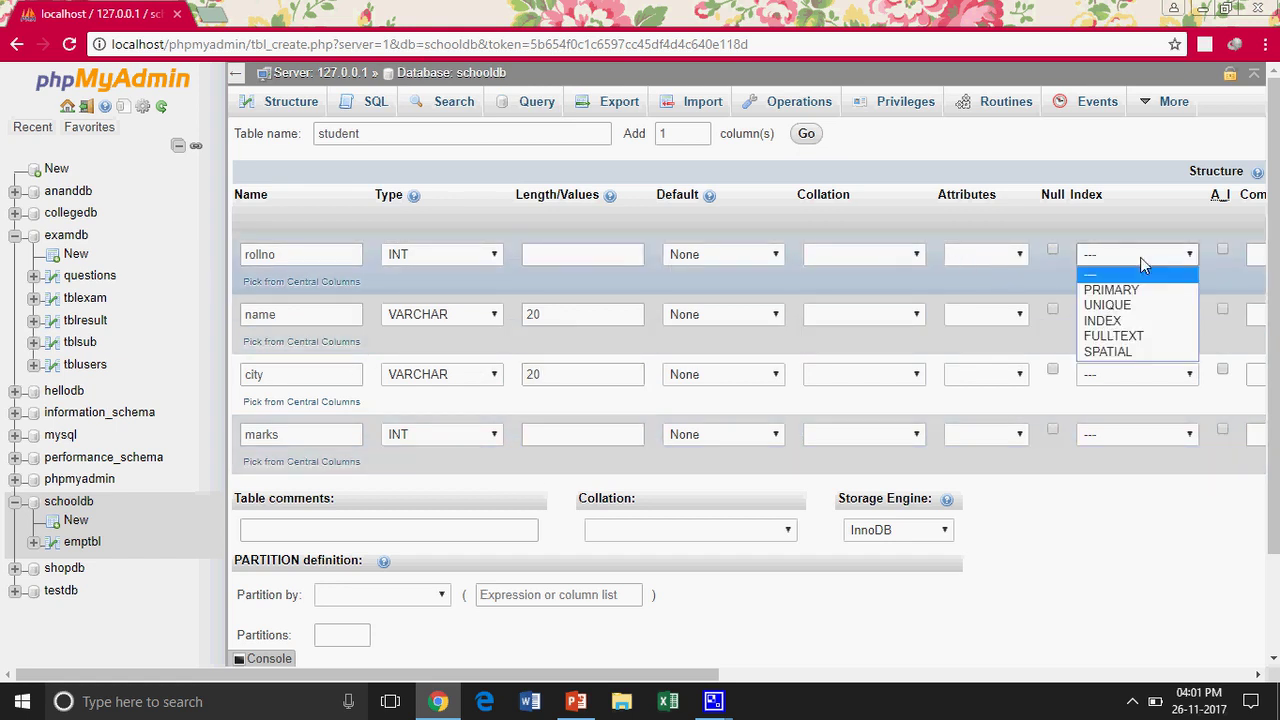
left_click(1134, 289)
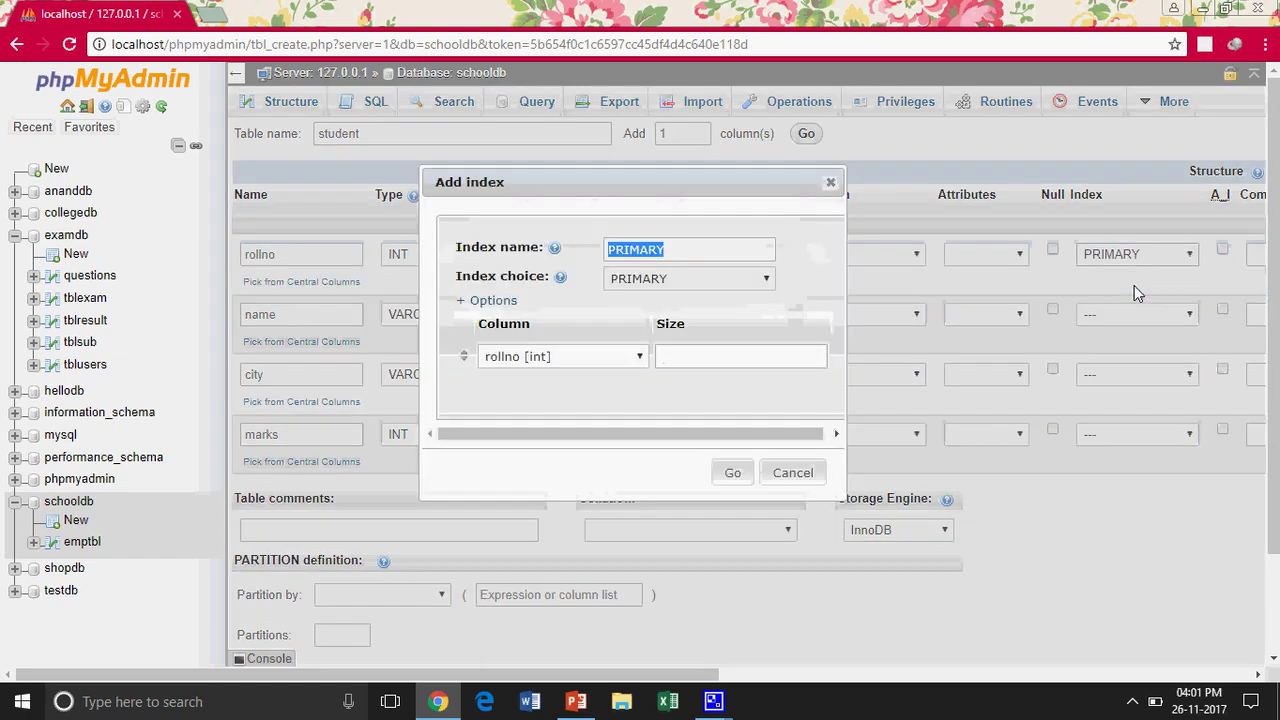
left_click(740, 473)
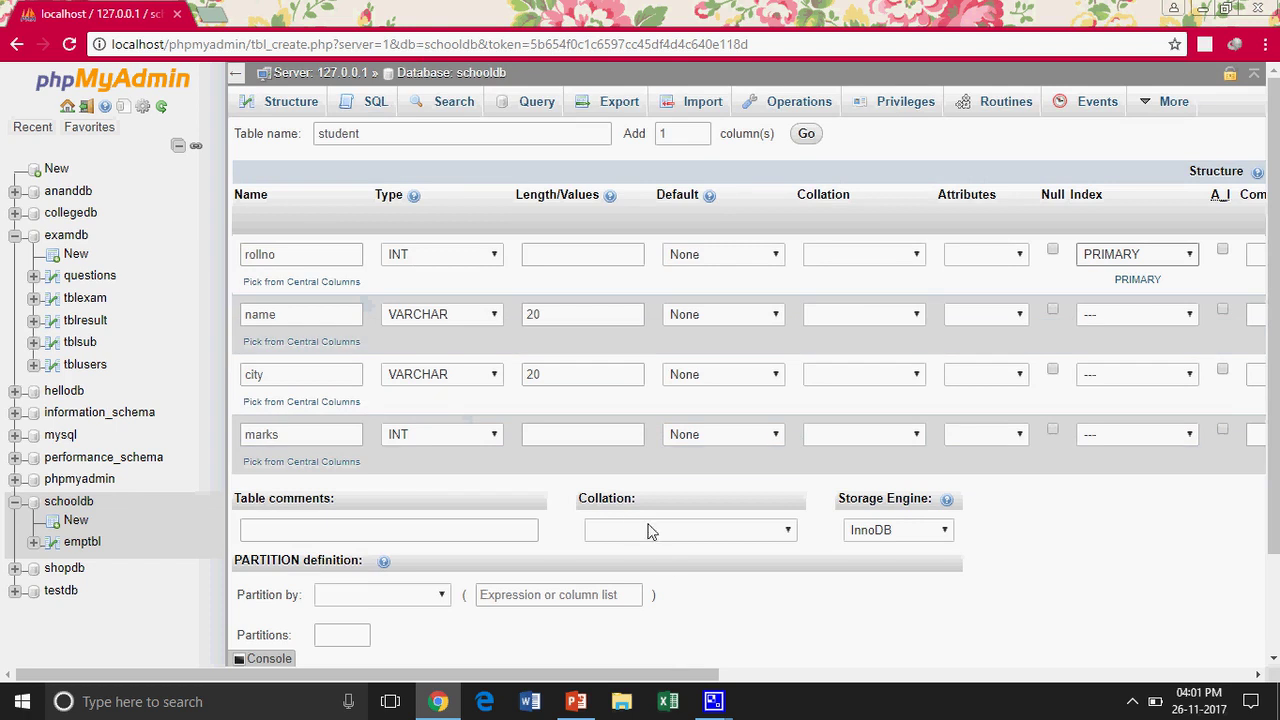
left_click_drag(660, 677, 878, 672)
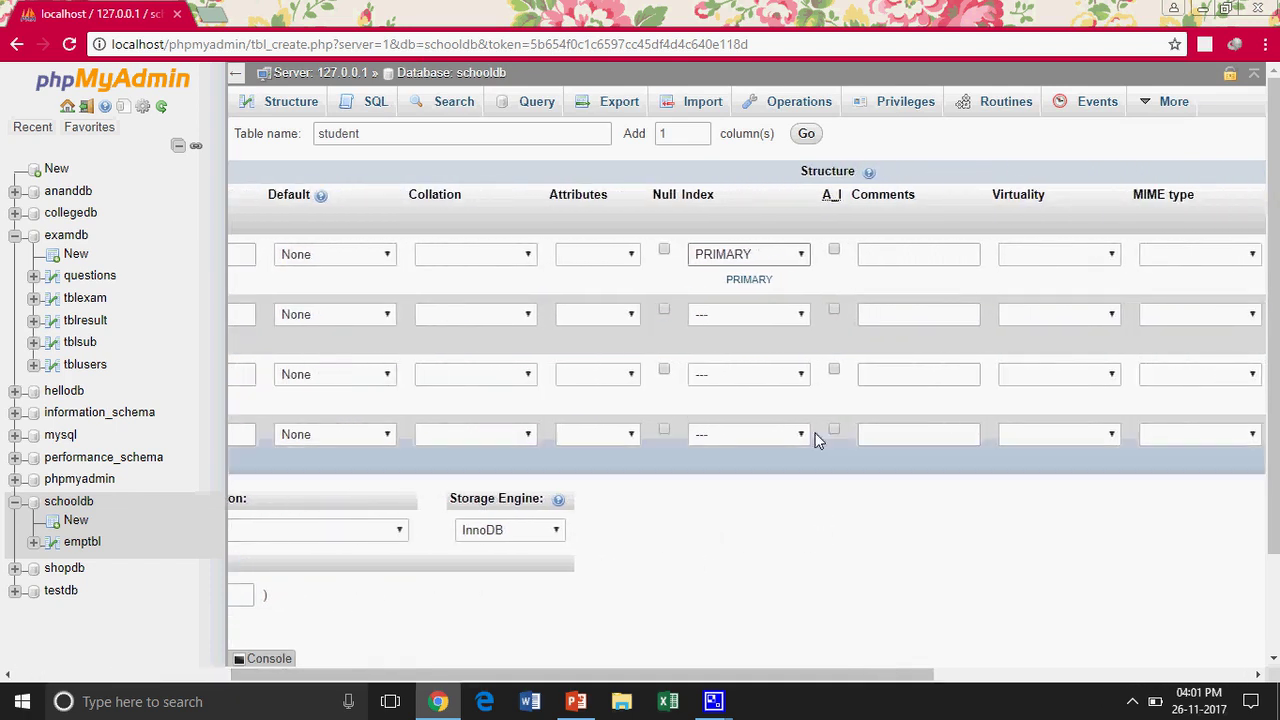
left_click(834, 250)
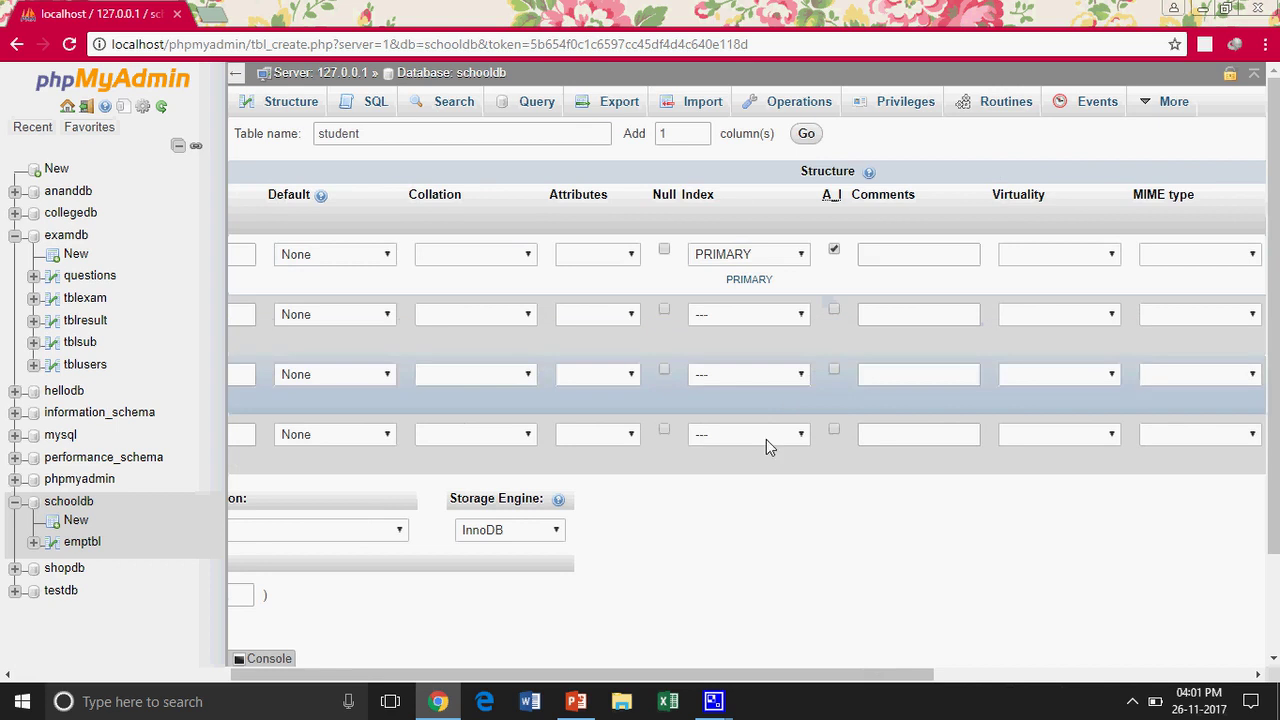
left_click_drag(484, 680, 240, 676)
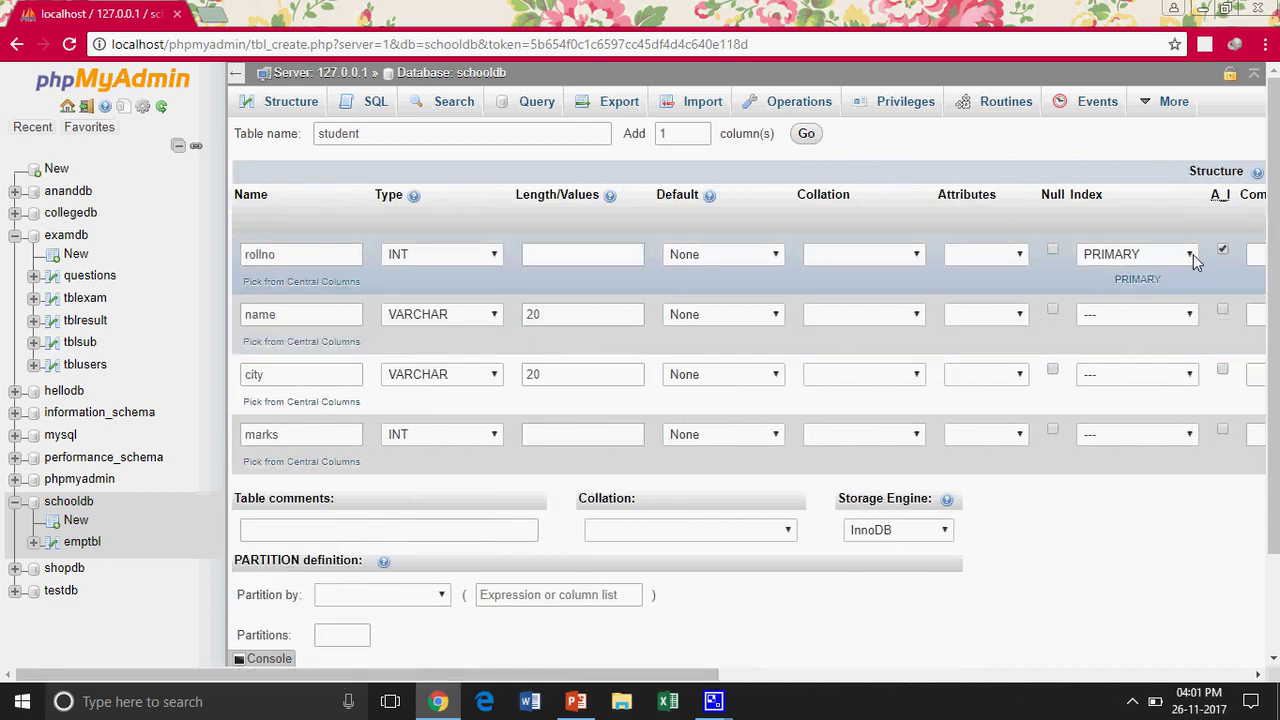
scroll(1156, 540, "down", 2)
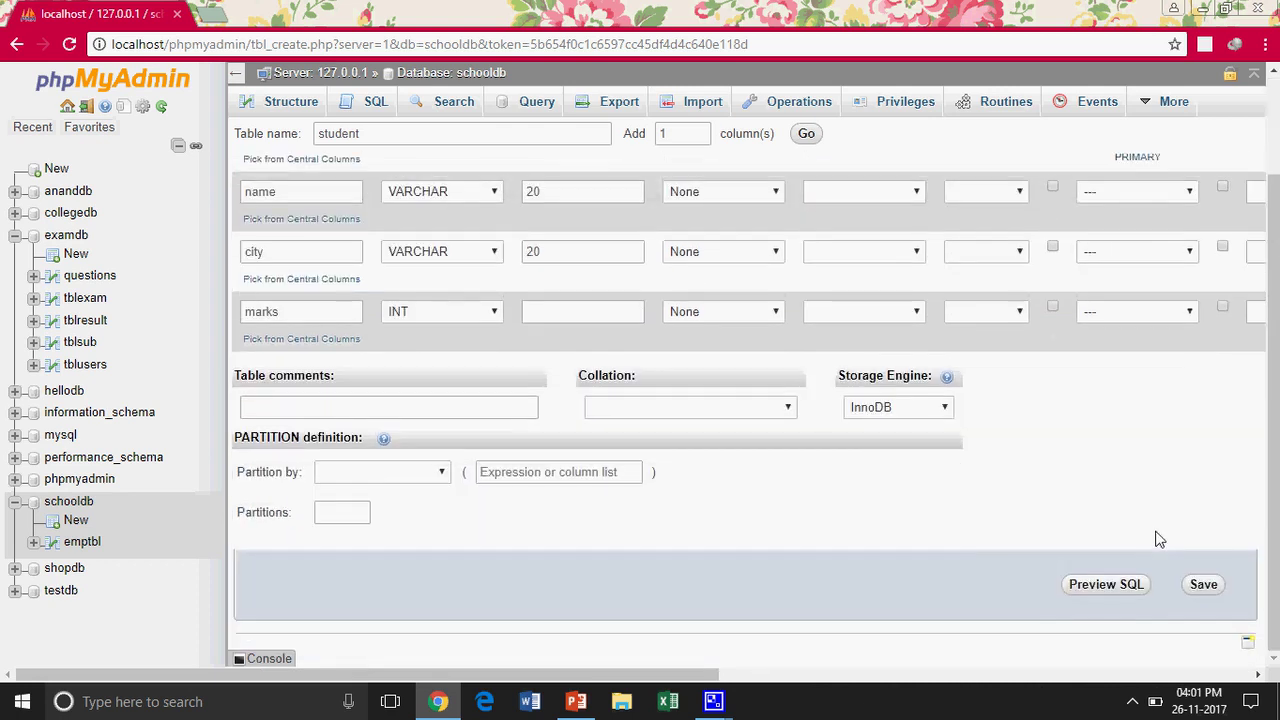
Save the student table and insert a row with a student name, city New Delhi, marks 77
left_click(1203, 584)
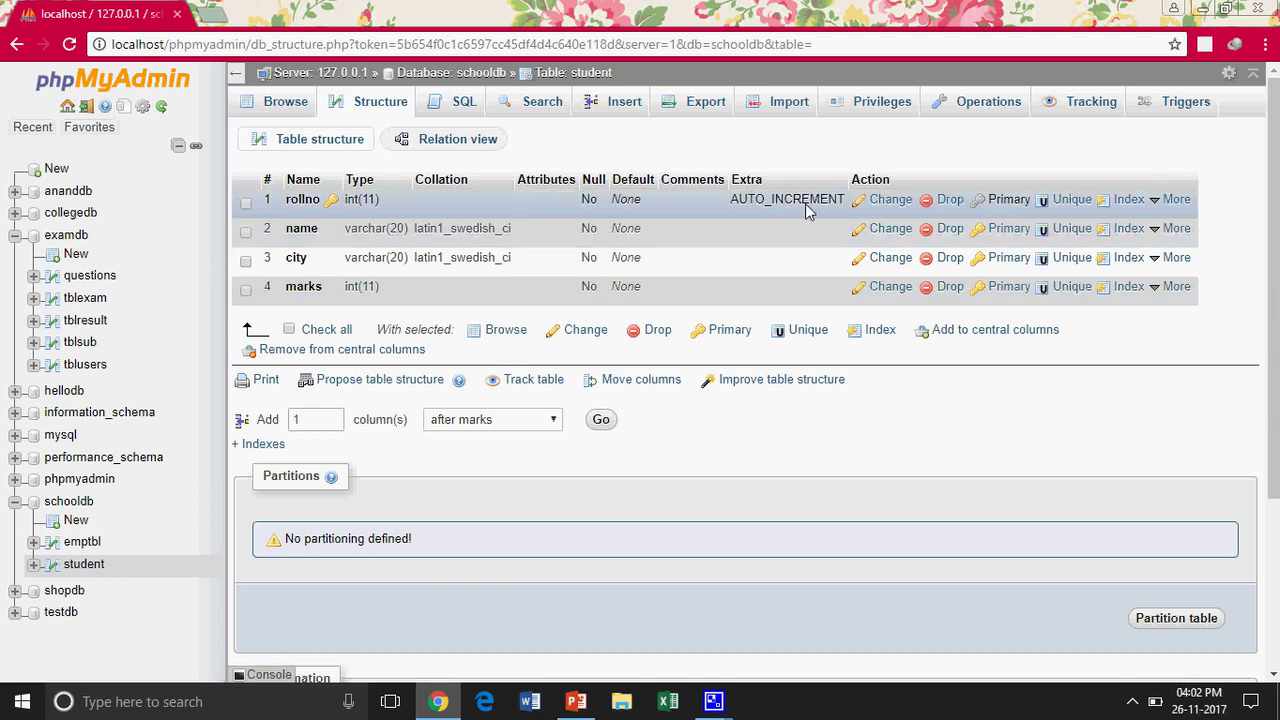
left_click(624, 104)
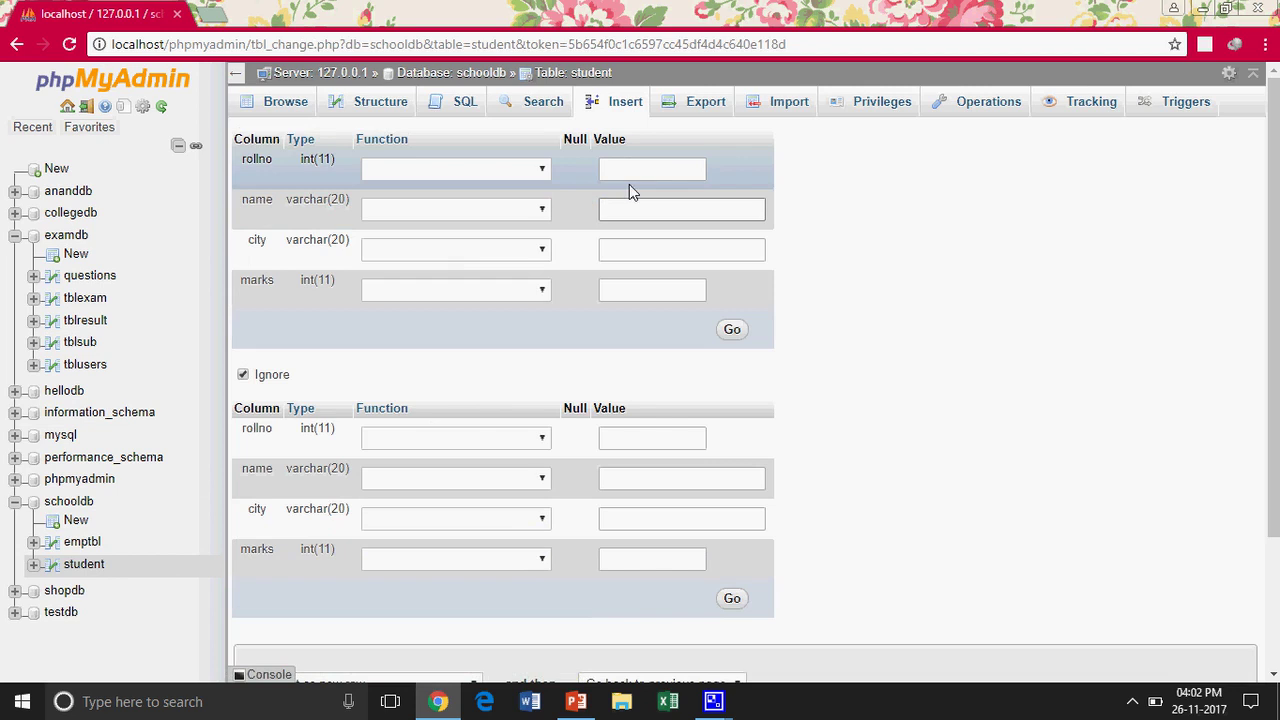
type("Ravi")
key("Tab")
type("New")
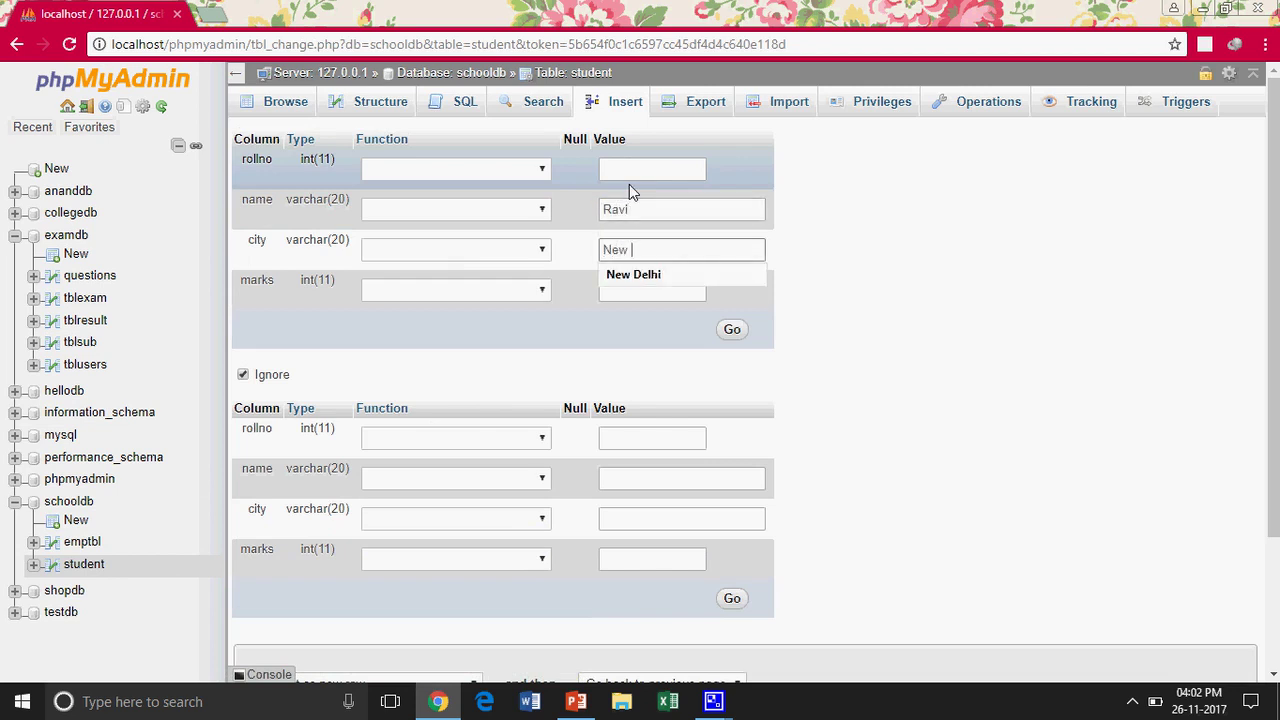
key("Down")
key("Tab")
type("77")
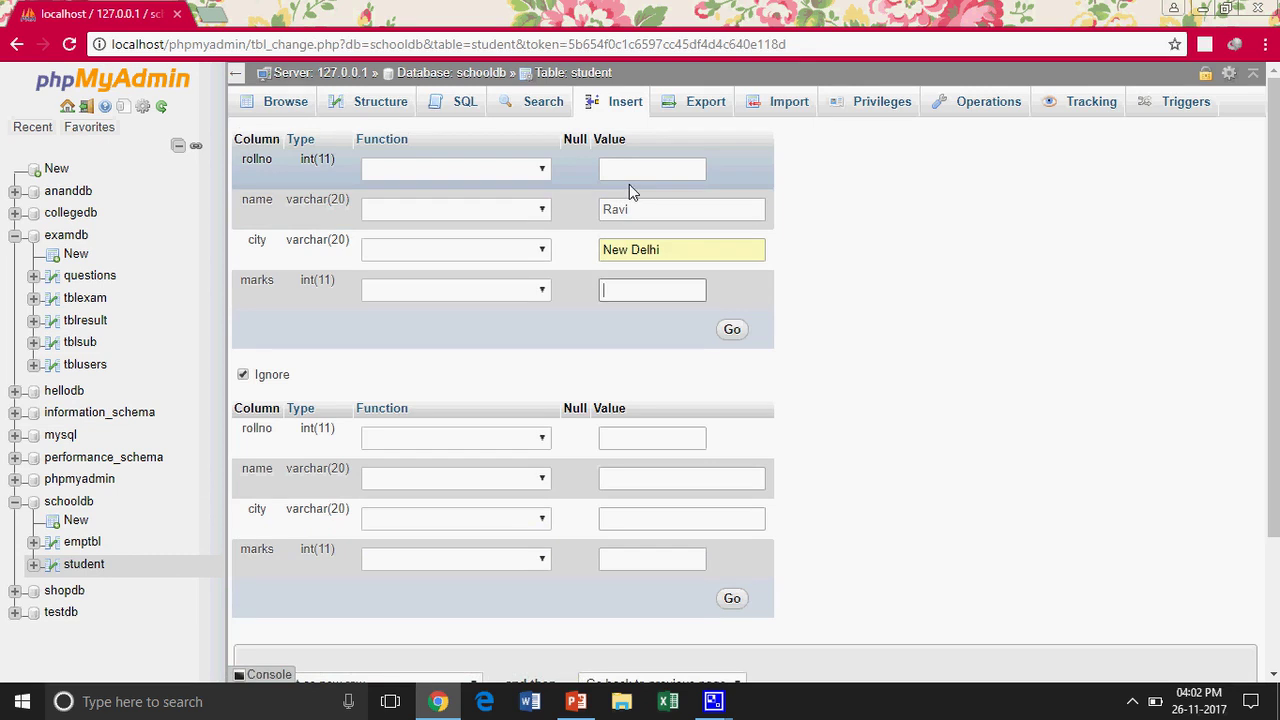
left_click(729, 333)
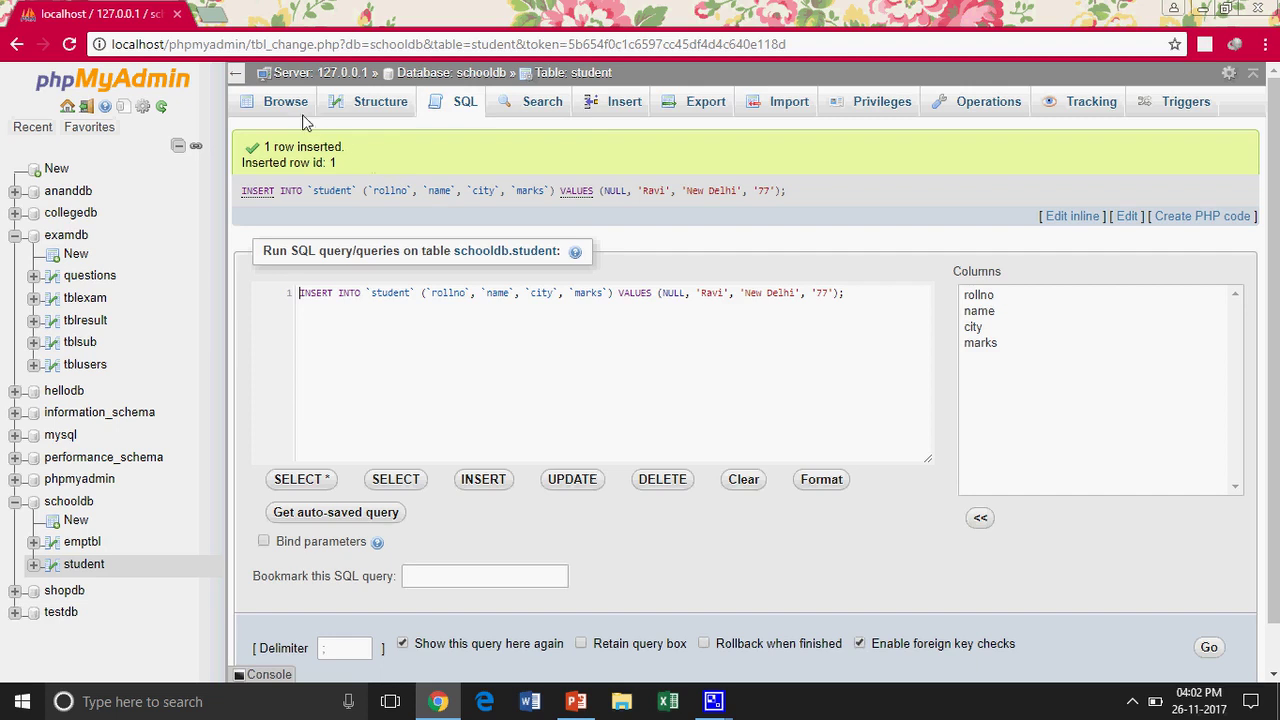
Browse the student table's single row with rollno 1, then go to Operations
left_click(295, 112)
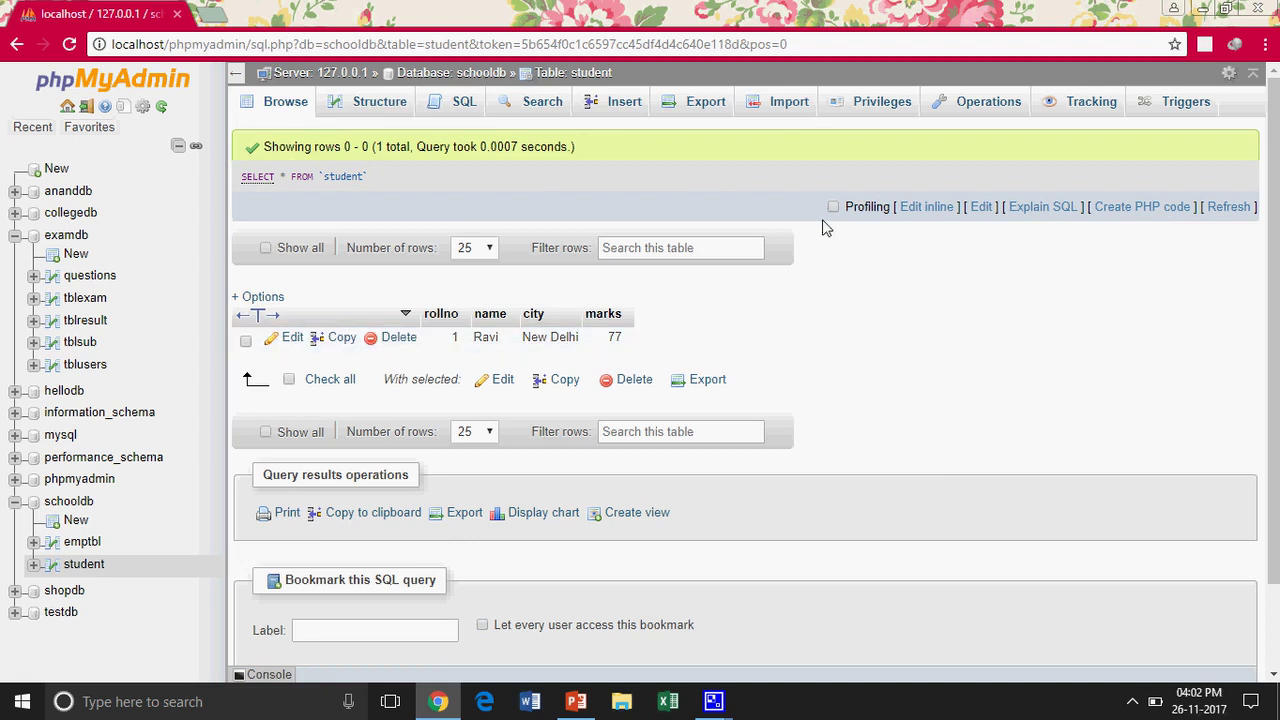
left_click(1006, 106)
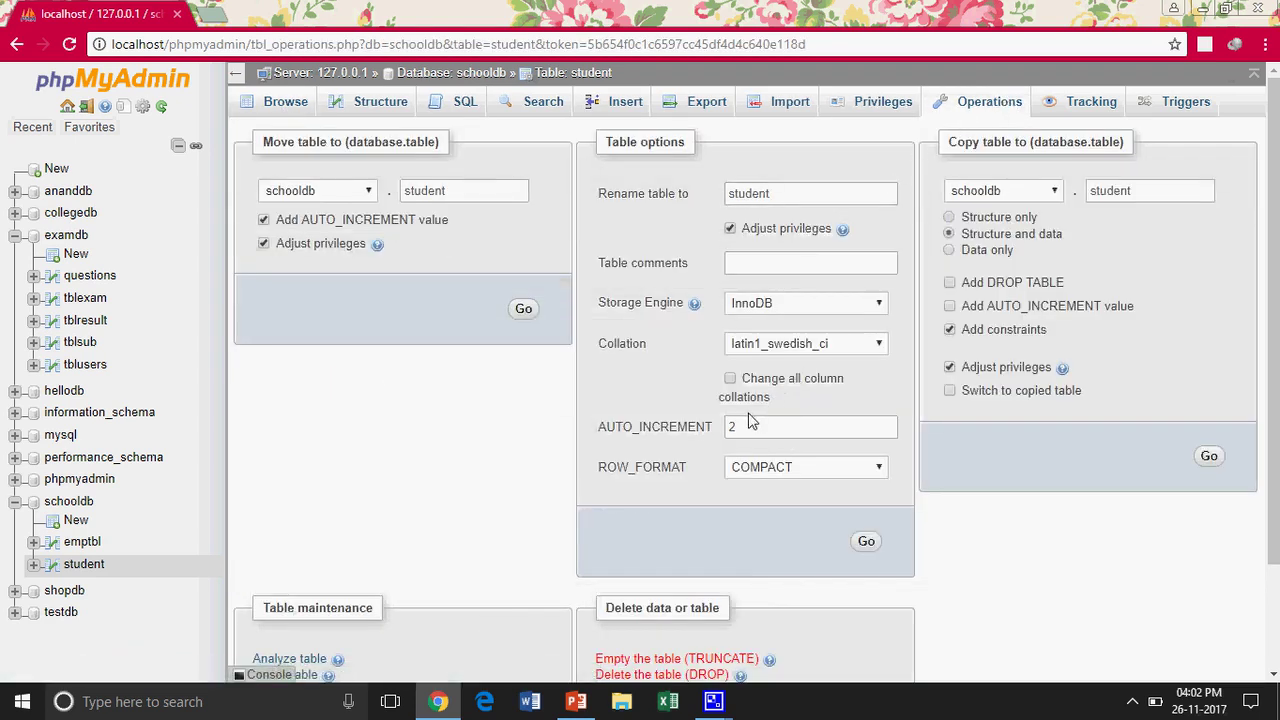
Change the student table's AUTO_INCREMENT from 2 to 102 in Table options, dismiss the error, and apply it
left_click_drag(741, 430, 728, 430)
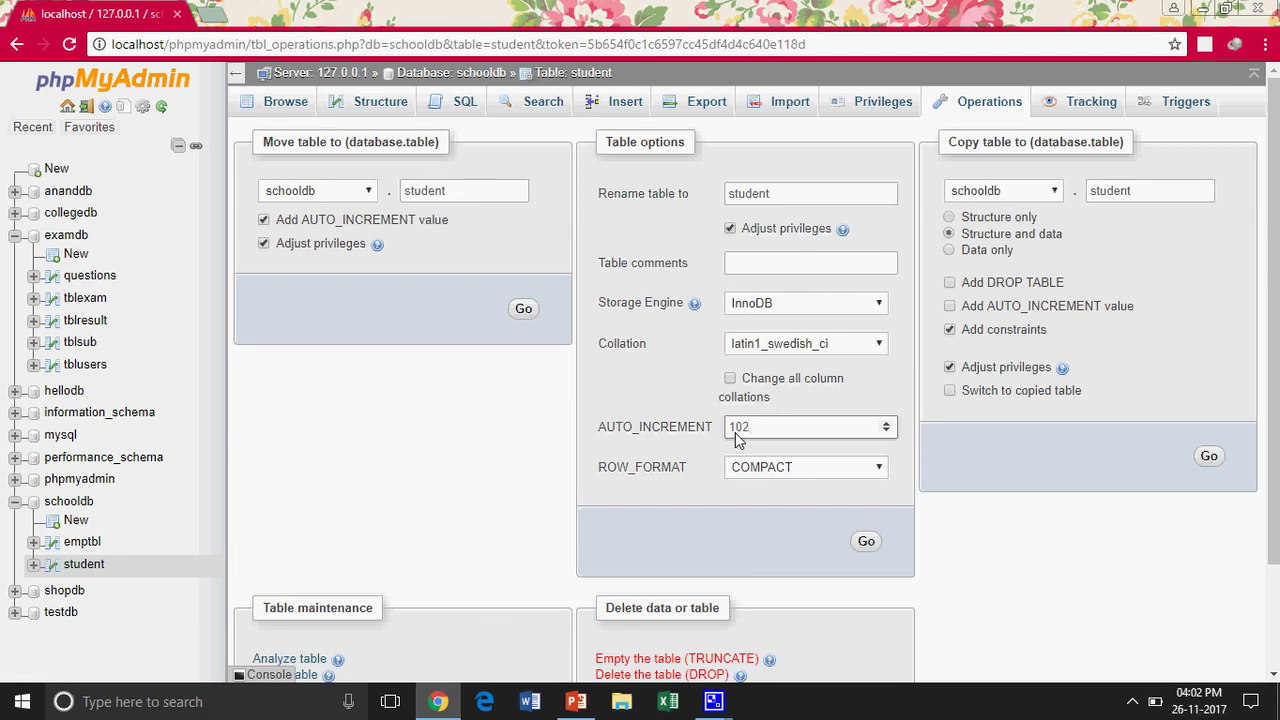
left_click(873, 542)
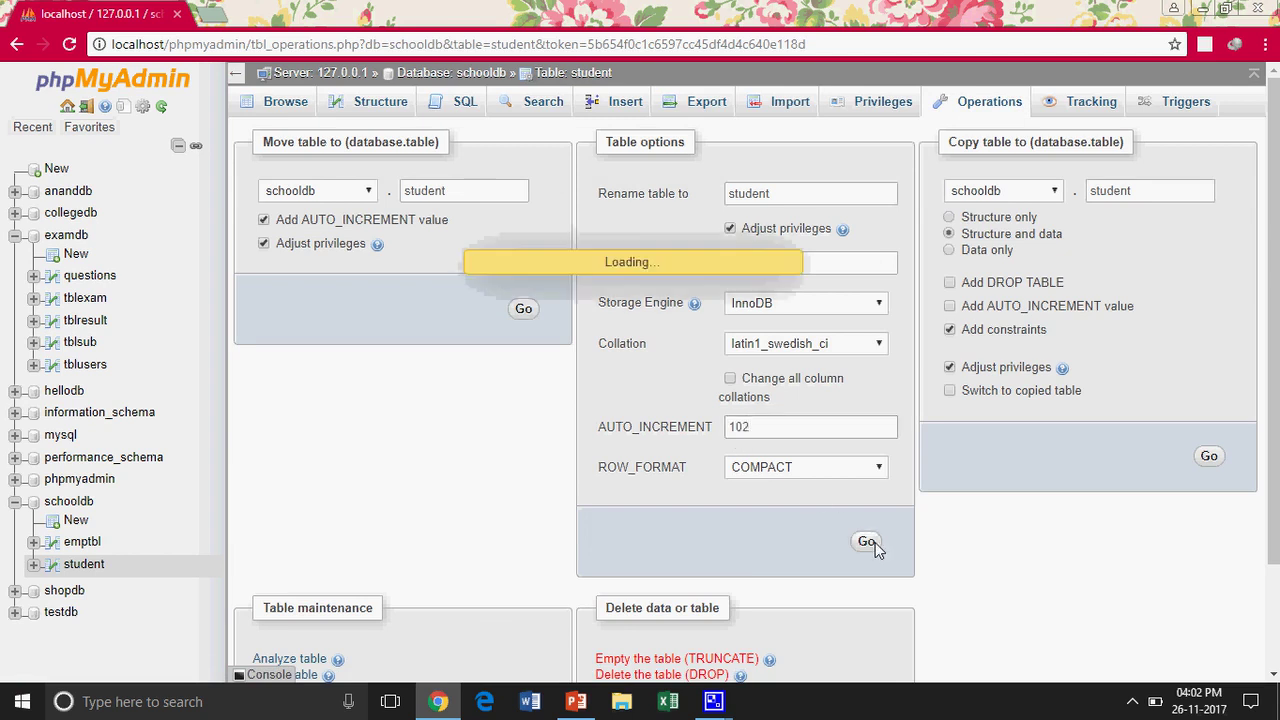
scroll(791, 514, "down", 3)
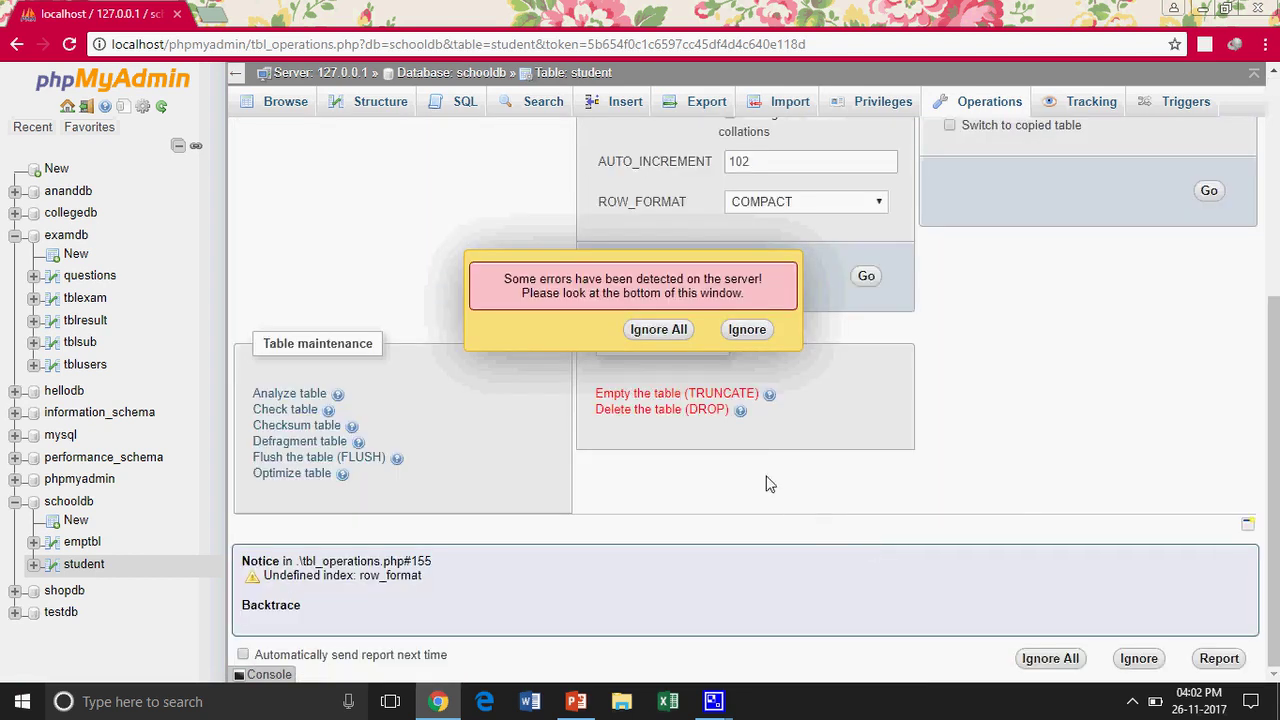
left_click(660, 330)
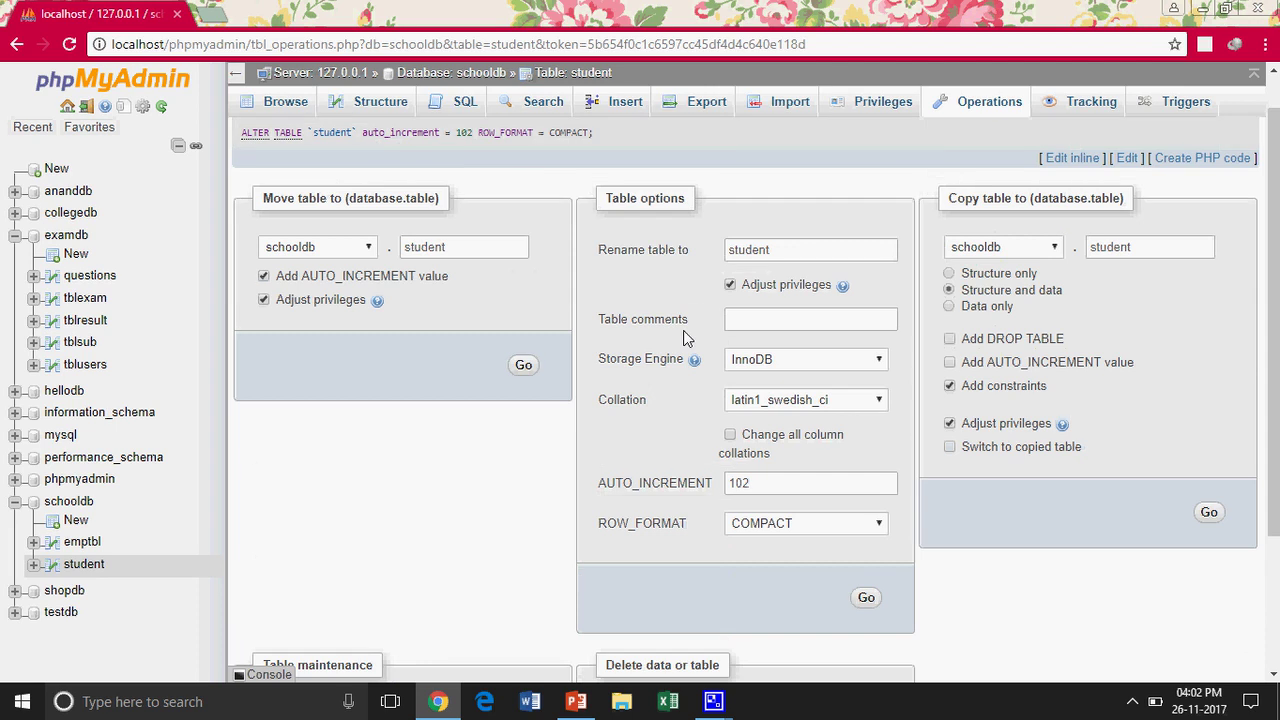
left_click(866, 598)
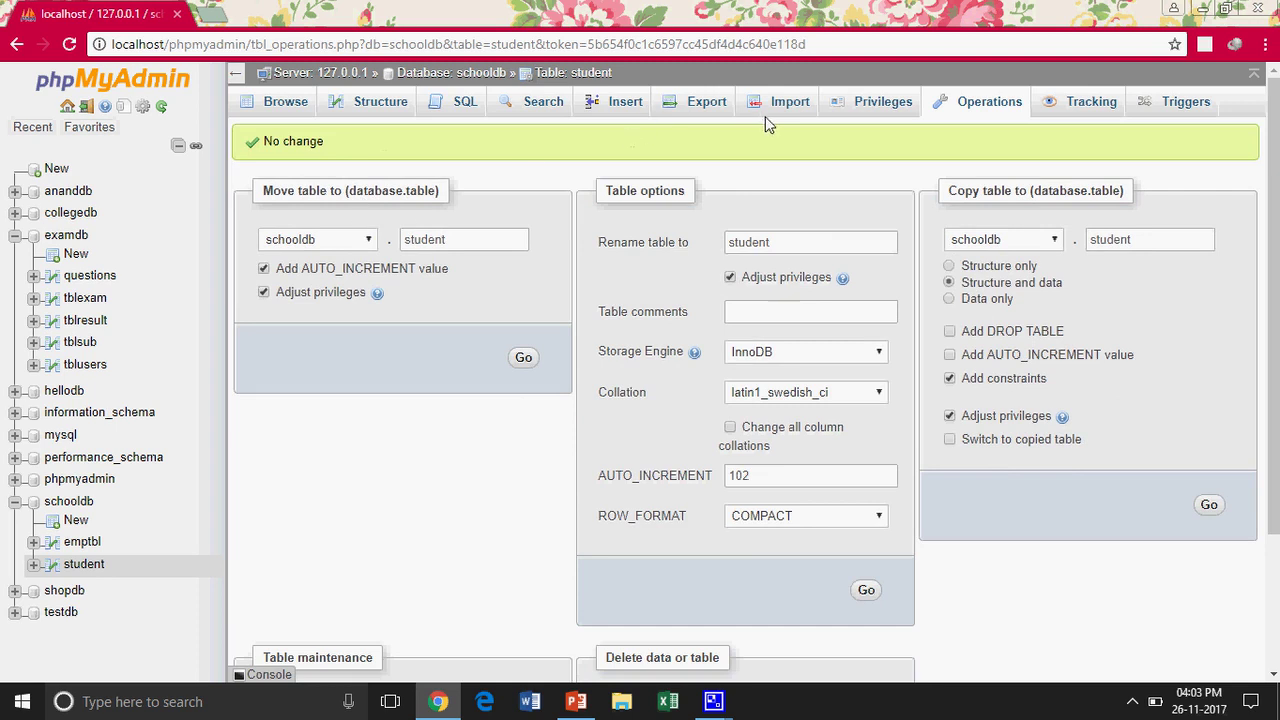
left_click(614, 104)
Insert a student row with the student's name, city Faridabad and 66 marks, then browse both rows
left_click(653, 208)
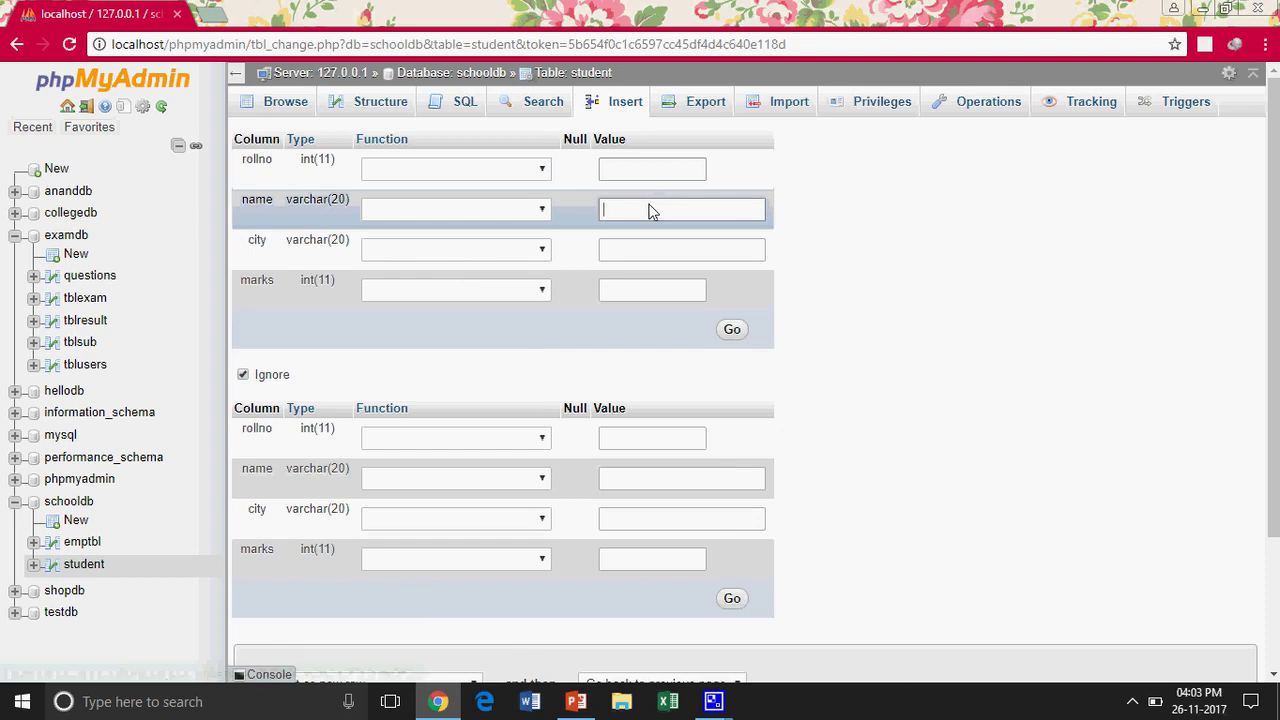
type("Amit")
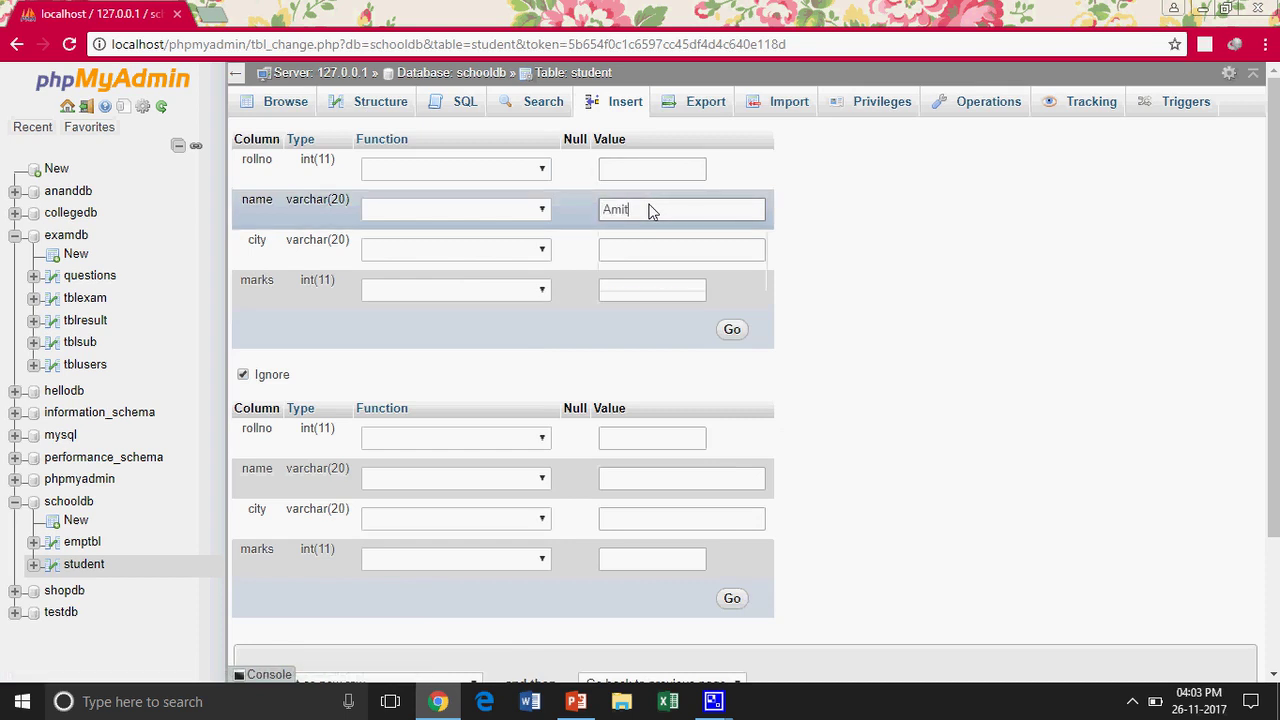
left_click(651, 252)
type("Fari")
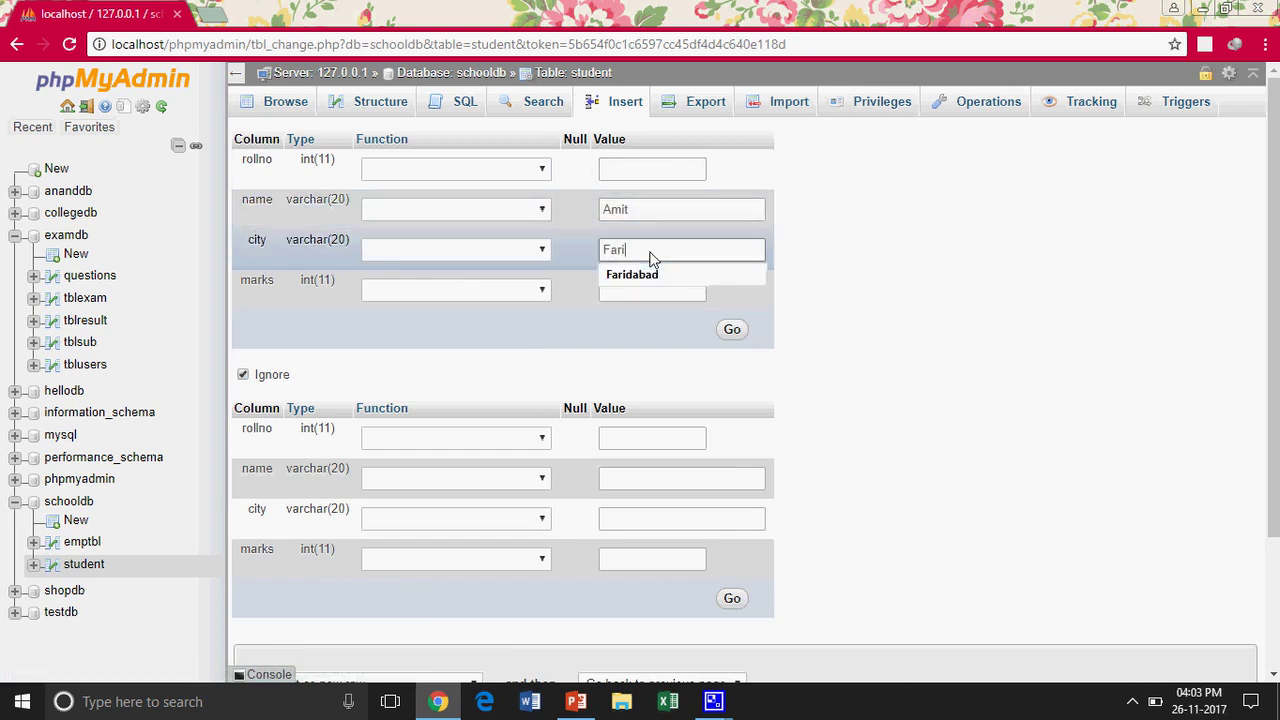
type("d")
key("Down")
key("Return")
type("66")
left_click(731, 330)
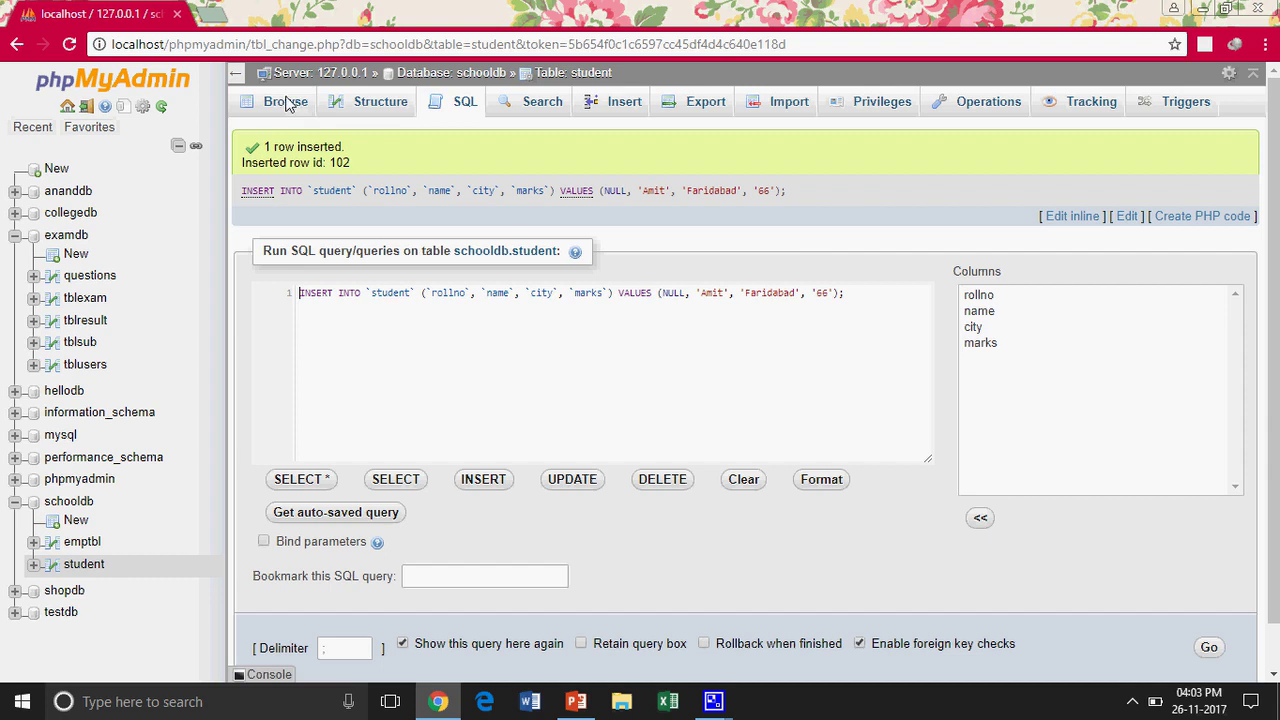
left_click(286, 102)
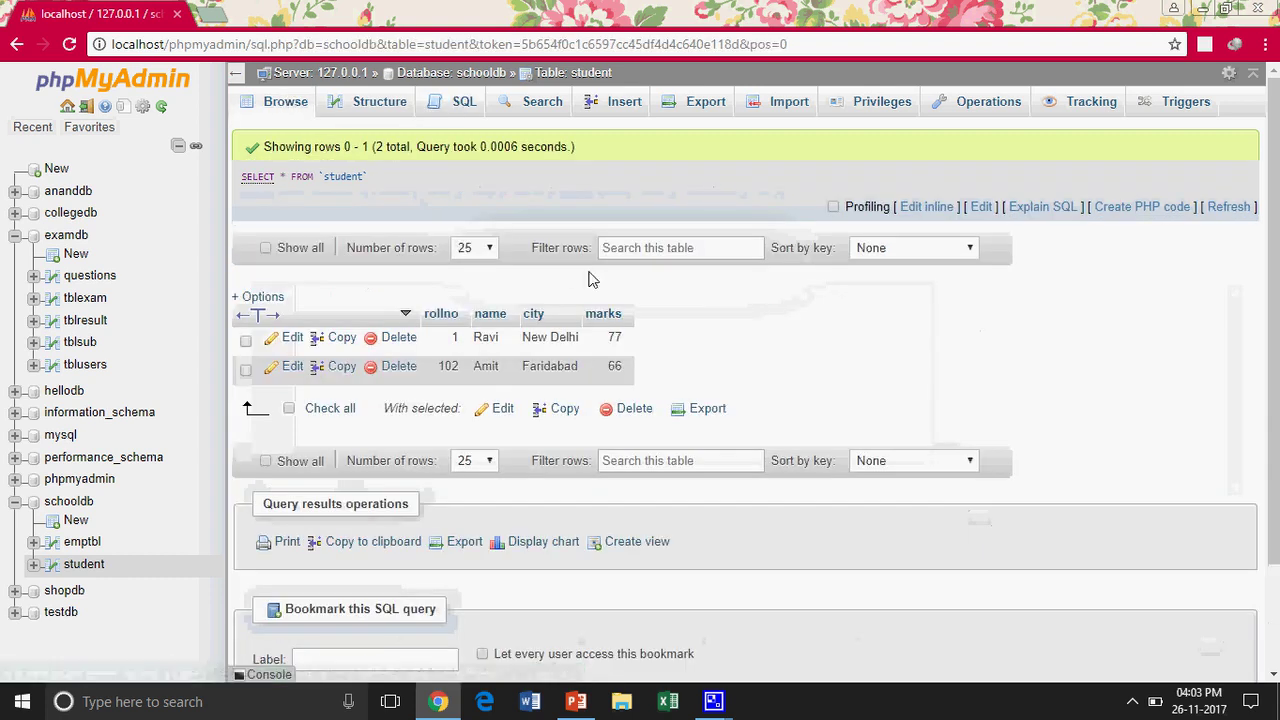